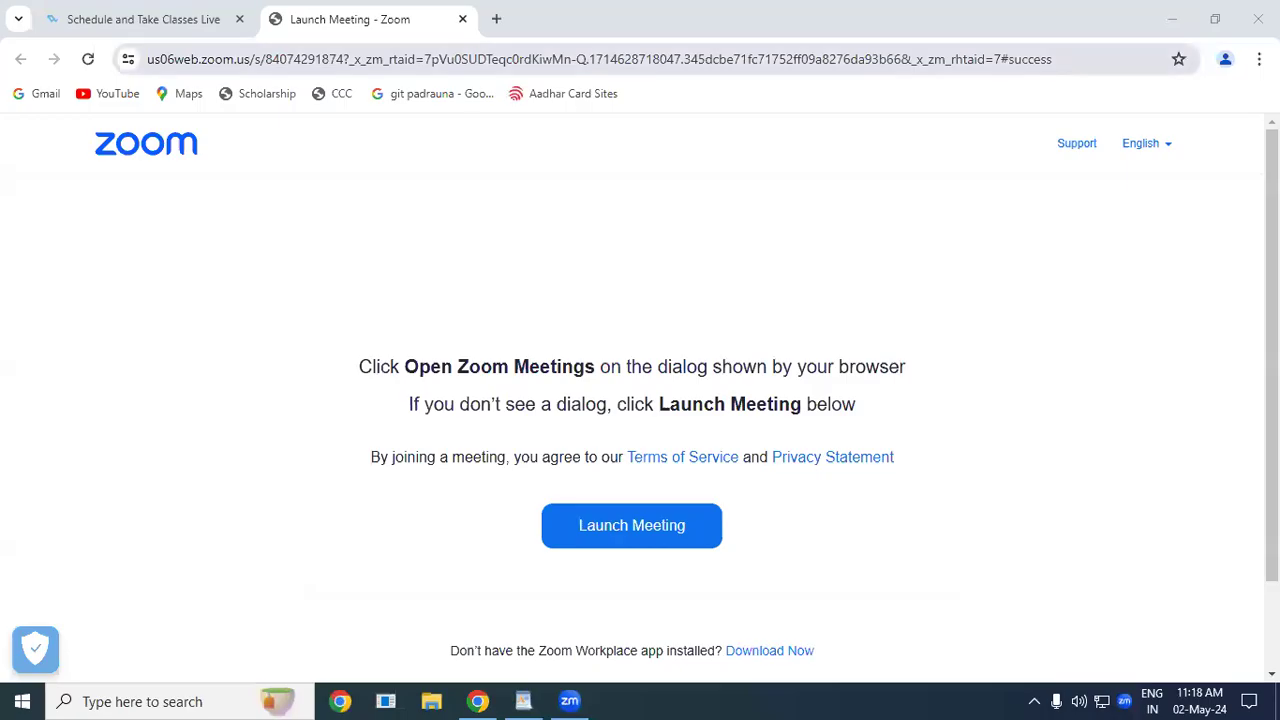
- Switch from the Chrome Zoom launch page to the blank WordPad document
{"action": "left_click", "coordinate": [520, 700]}
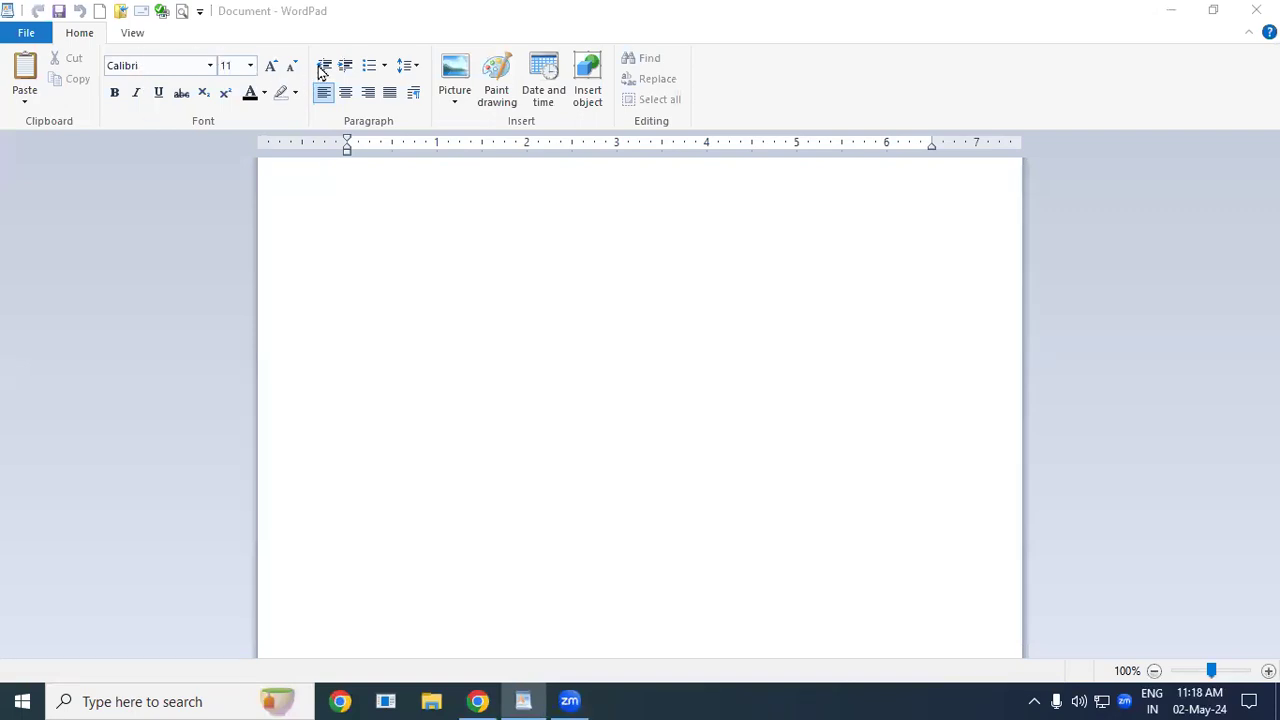
- Activate the blank WordPad page, then bring up the Windows taskbar search
{"action": "left_click", "coordinate": [571, 410]}
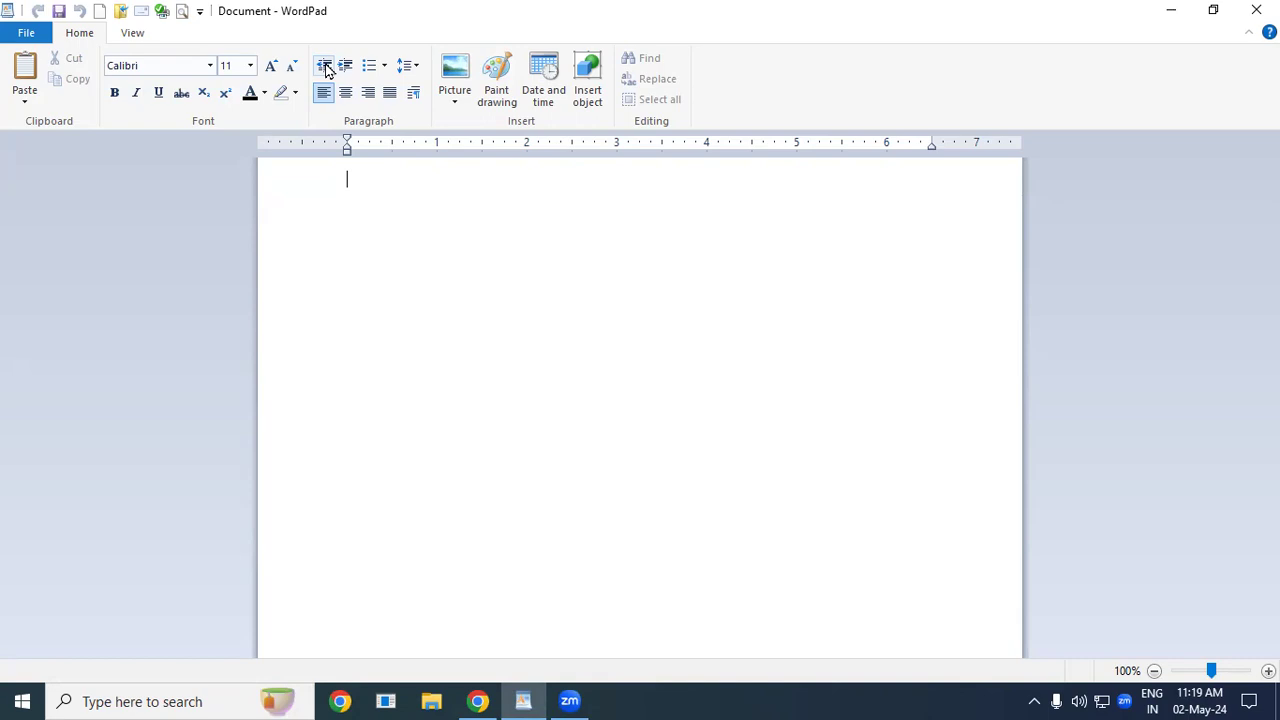
{"action": "left_click", "coordinate": [160, 703]}
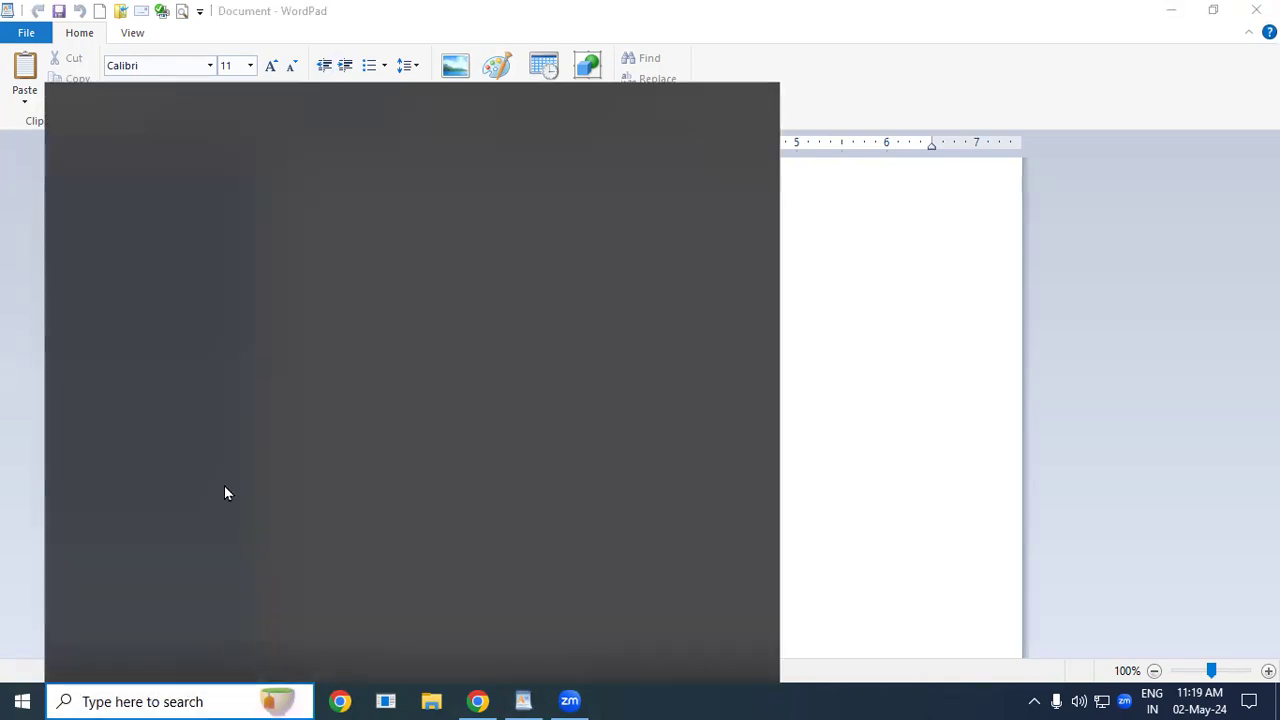
- Launch Microsoft Word from search and start a new blank document
{"action": "type", "text": "wi"}
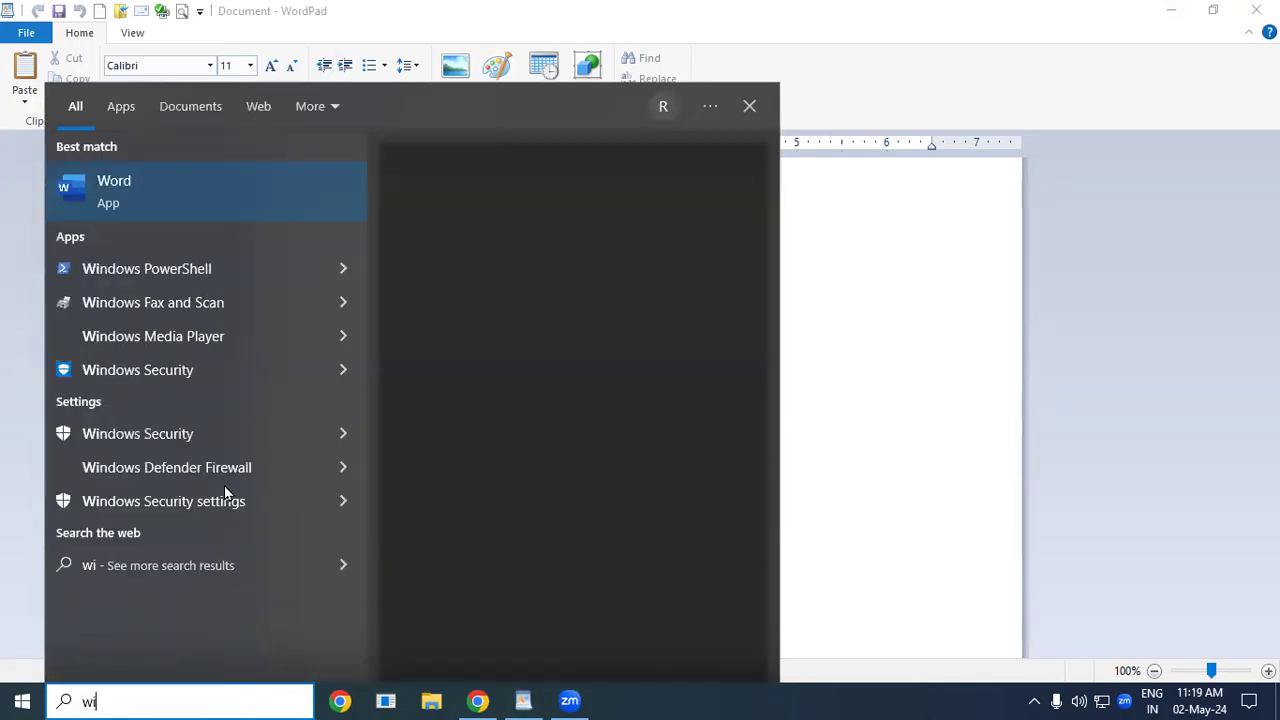
{"action": "key", "text": "Down"}
{"action": "type", "text": "rd"}
{"action": "key", "text": "Return"}
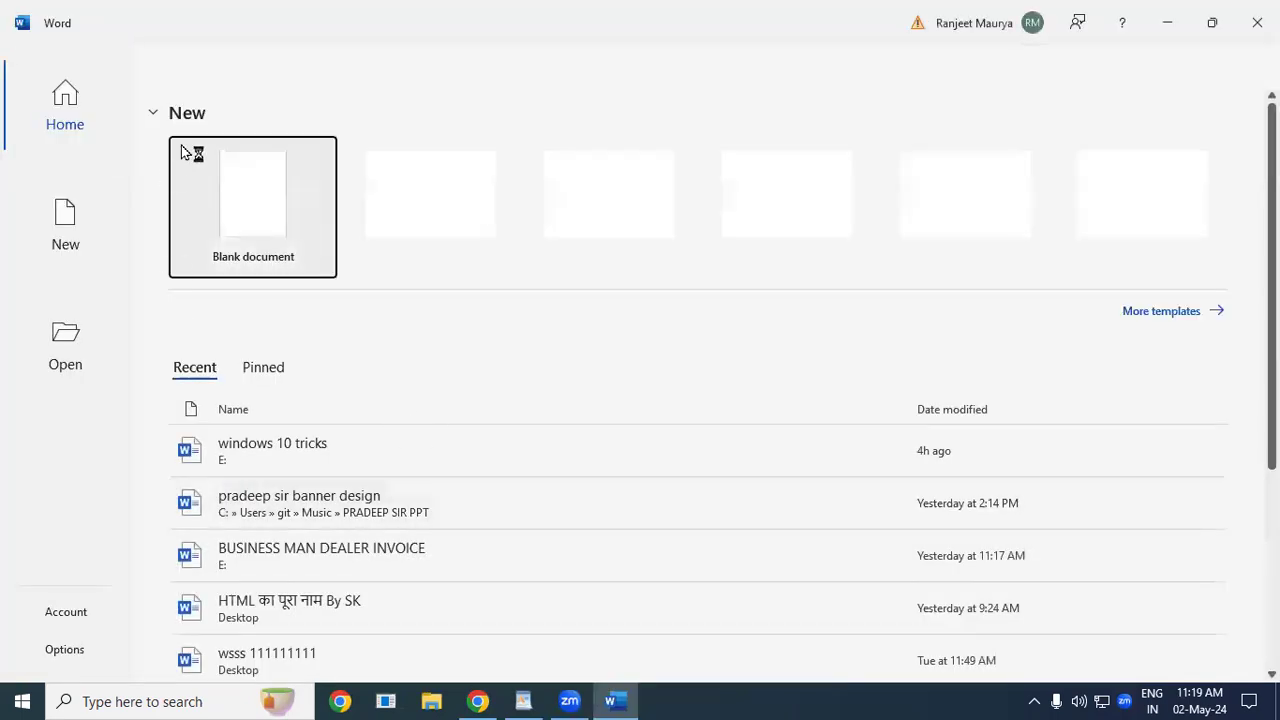
{"action": "left_click", "coordinate": [277, 194]}
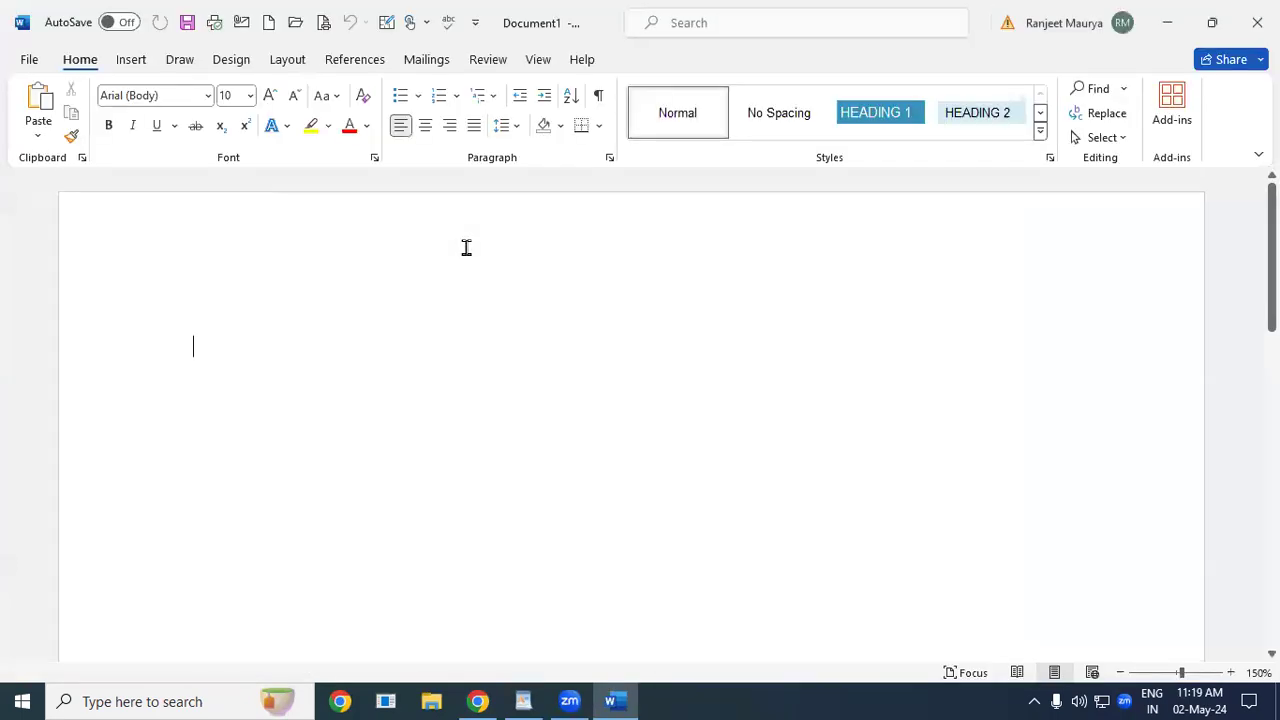
- Generate sample text with =rand(), select it all, and return to WordPad
{"action": "type", "text": "=rand"}
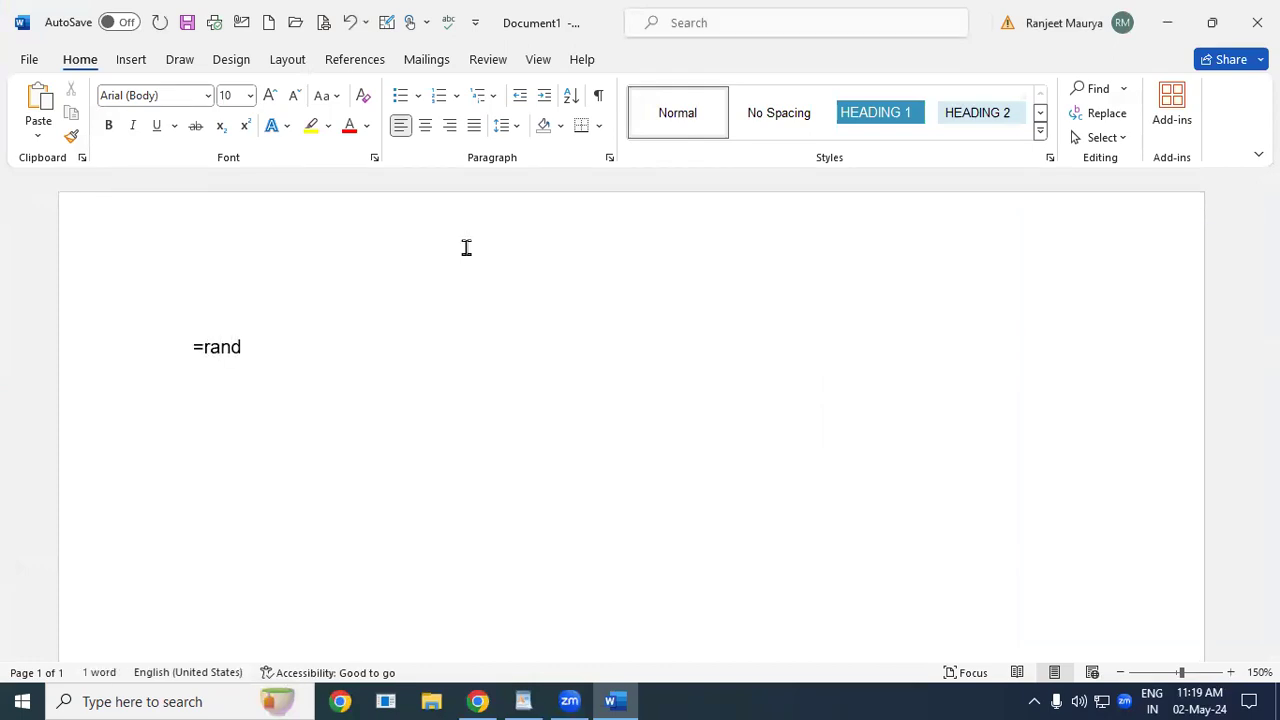
{"action": "type", "text": "()"}
{"action": "key", "text": "Return"}
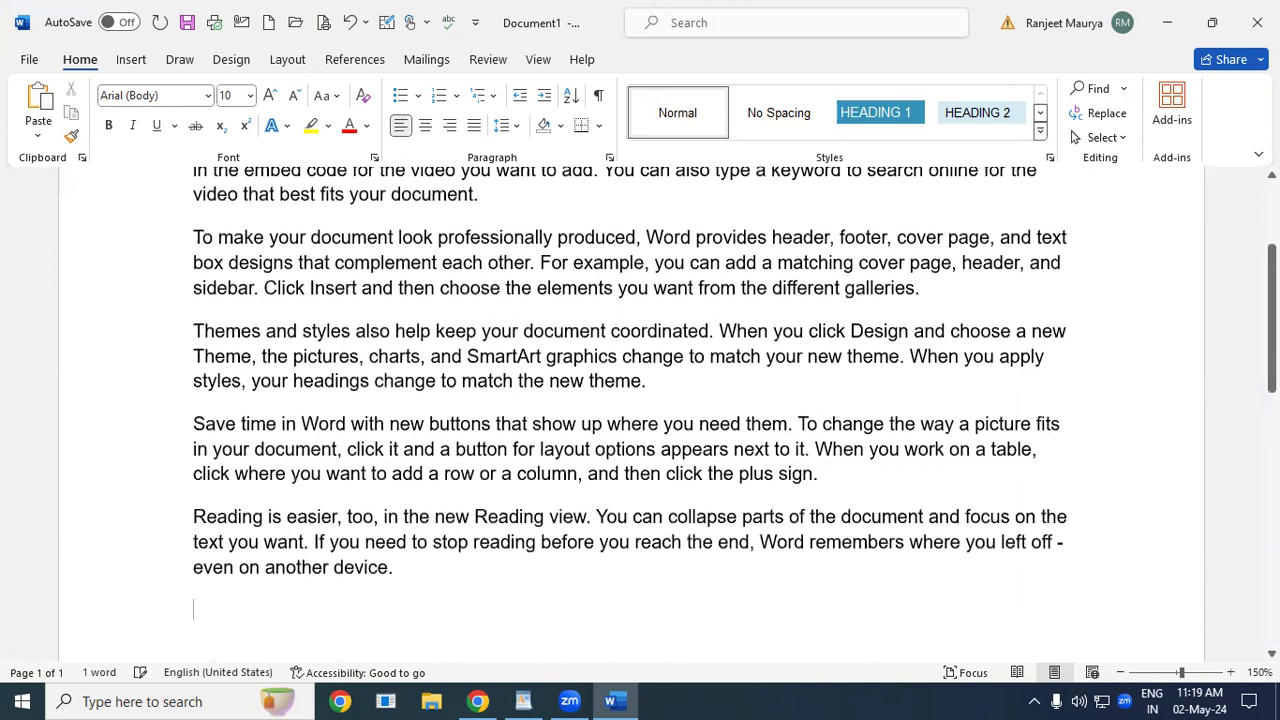
{"action": "key", "text": "ctrl+a"}
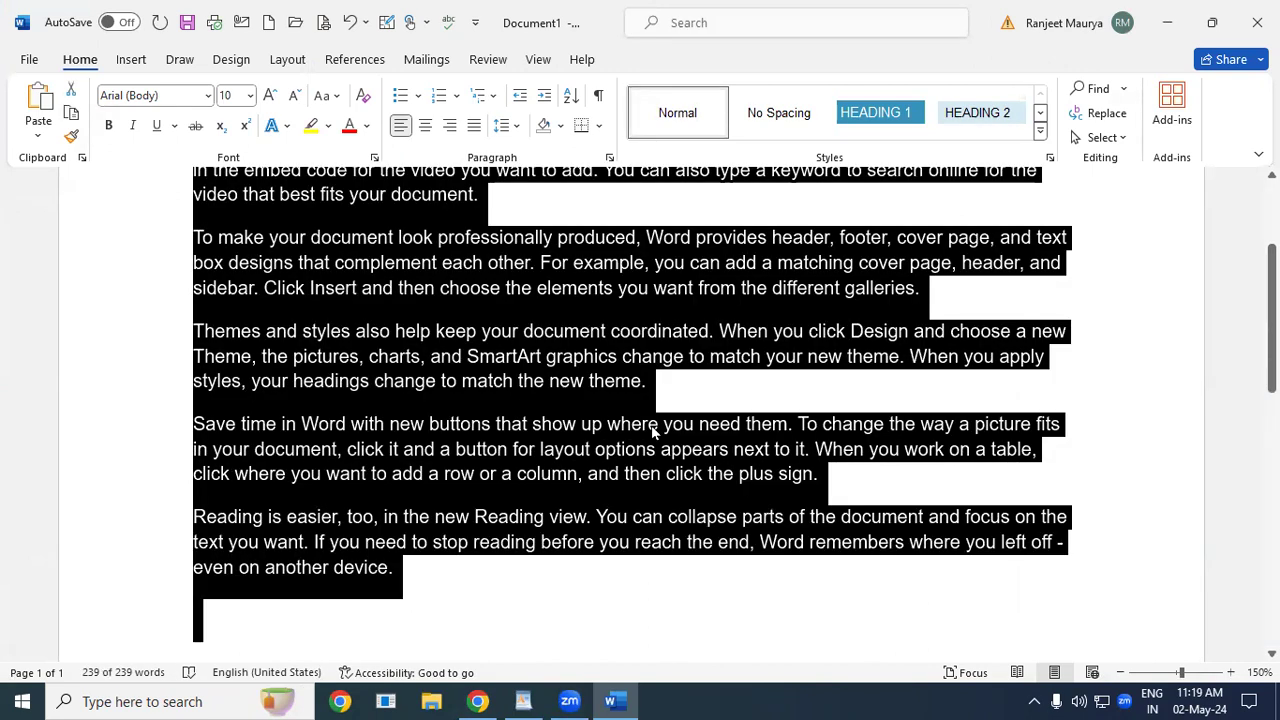
{"action": "left_click", "coordinate": [522, 700]}
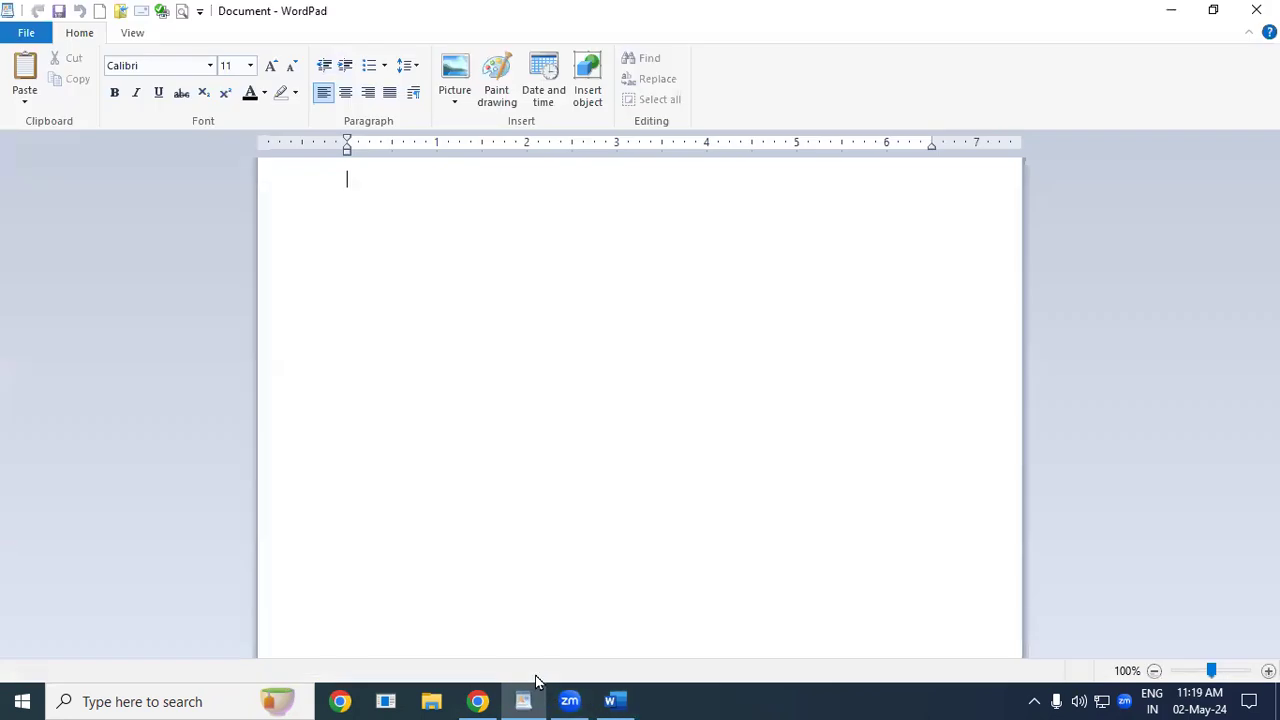
- Paste the copied Word sample paragraphs into WordPad and select all the text
{"action": "type", "text": "Video provides a powerful way to help you prove your point. When you click Online Video, you can paste in the embed code for the video you want to add. You can also type a keyword to search online for the video that best fits your document.  To make your document look professionally produced, Word provides header, footer, cover page, and text box designs that complement each other. For example, you can add a matching cover page, header, and sidebar. Click Insert and then choose the elements you want from the different galleries.  Themes and styles also help keep your document coordinated. When you click Design and choose a new Theme, the pictures, charts, and SmartArt graphics change to match your new theme. When you apply styles, your headings change to match the new theme.  Save time in Word with new buttons that show up where you need them. To change the way a picture fits in your document, click it and a button for layout options appears next to it. When you work on a table, click where you want to add a row or a column, and then click the plus sign.  Reading is easier, too, in the new Reading view. You can collapse parts of the document and focus on the text you want. If you need to stop reading before you reach the end, Word remembers where you left off - even on another device."}
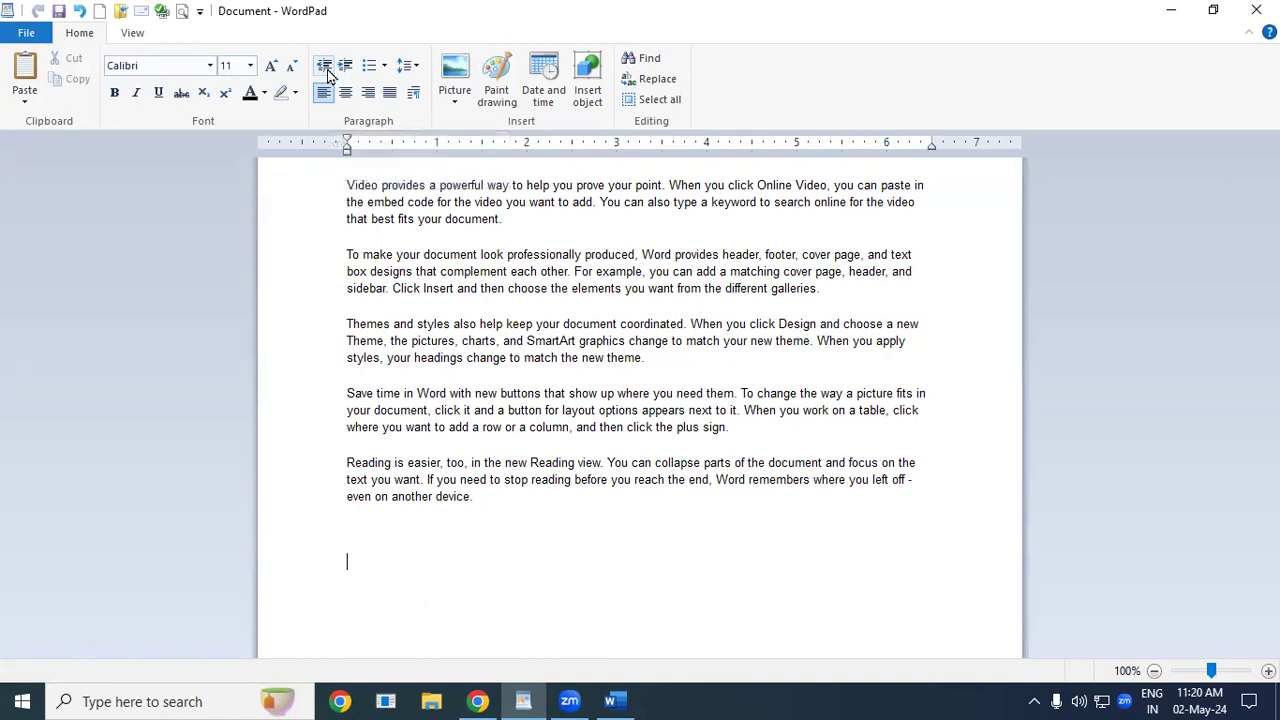
{"action": "key", "text": "ctrl+a"}
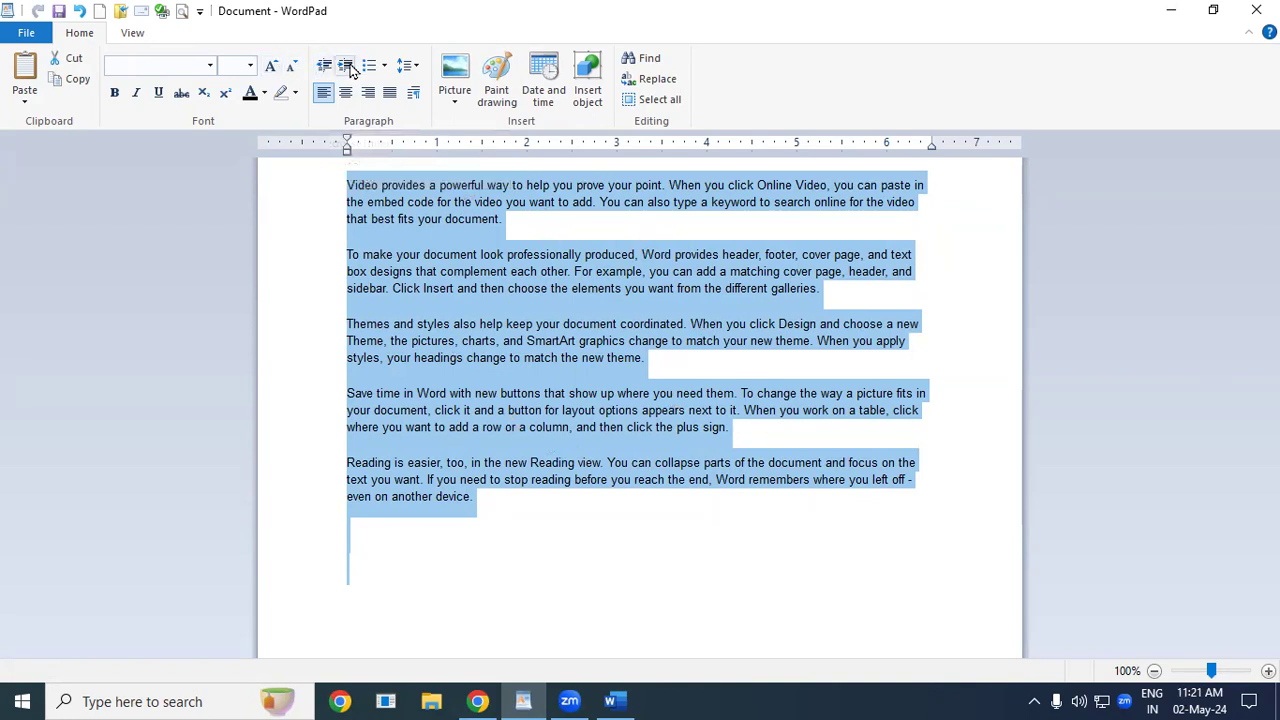
{"action": "left_click", "coordinate": [345, 66]}
{"action": "left_click", "coordinate": [345, 66]}
{"action": "left_click", "coordinate": [345, 66]}
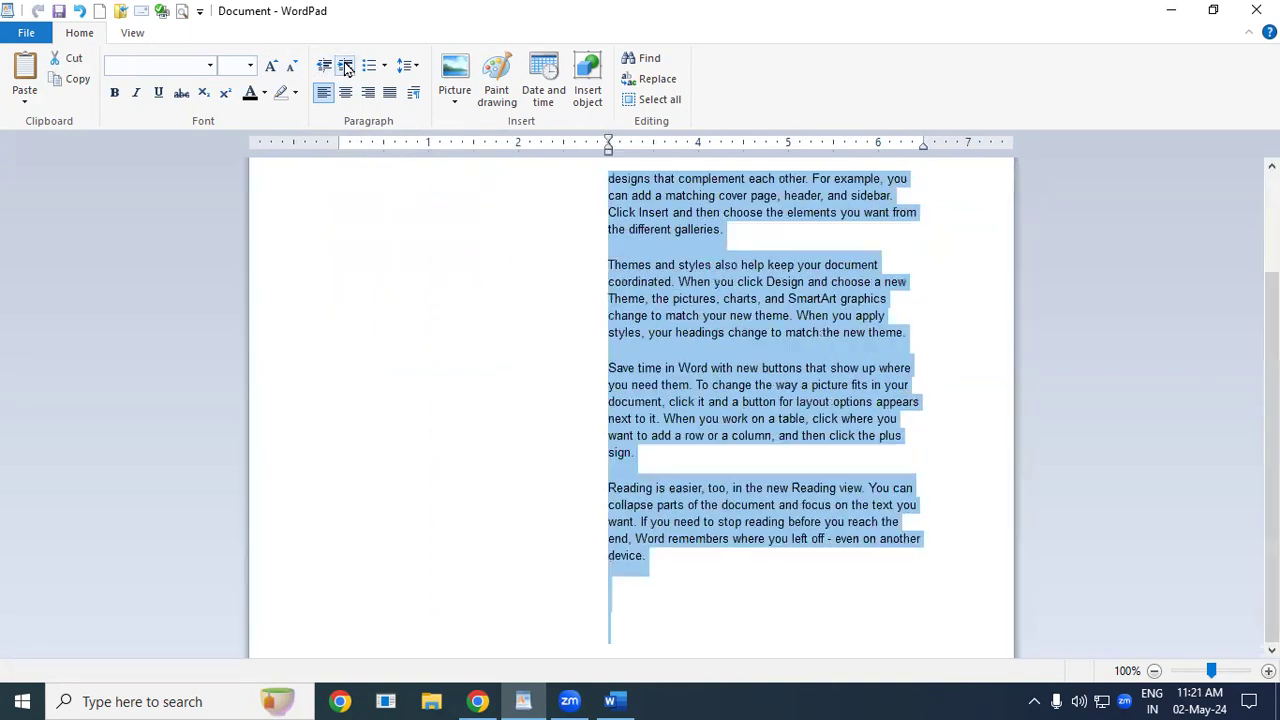
{"action": "left_click", "coordinate": [345, 66]}
{"action": "left_click", "coordinate": [345, 66]}
{"action": "left_click", "coordinate": [345, 66]}
{"action": "left_click", "coordinate": [345, 66]}
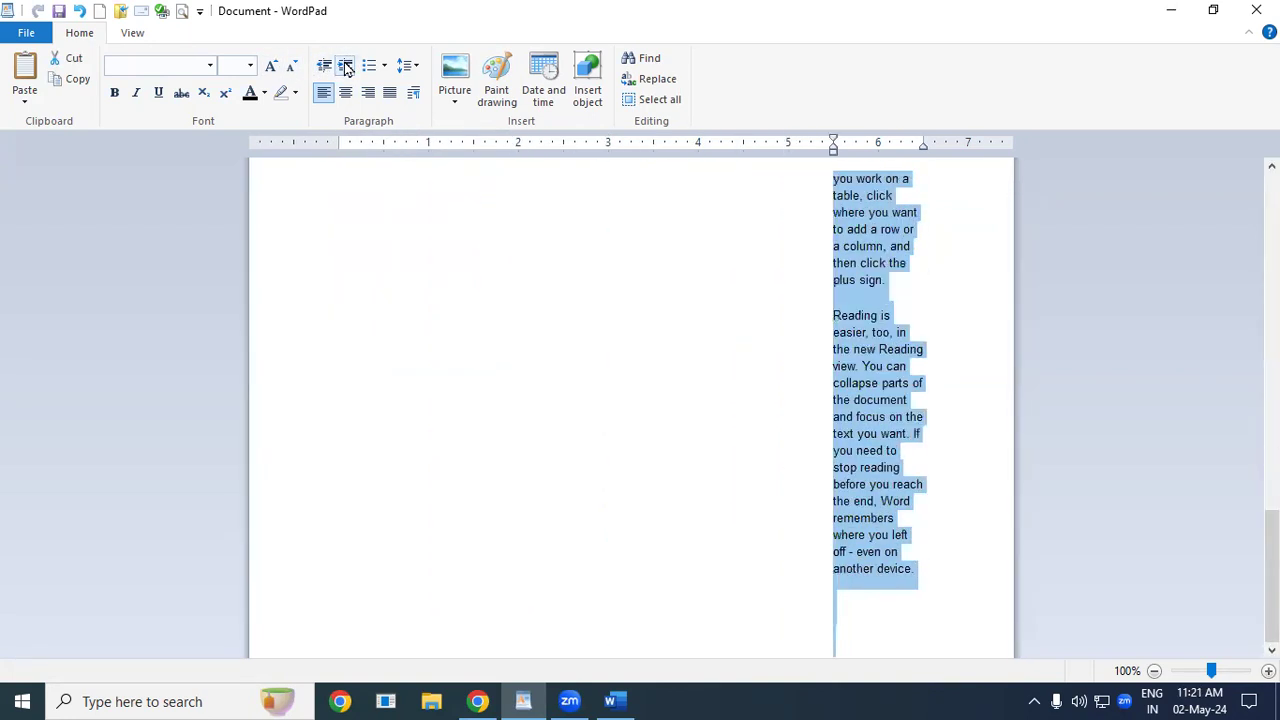
{"action": "left_click", "coordinate": [345, 66]}
{"action": "left_click", "coordinate": [345, 66]}
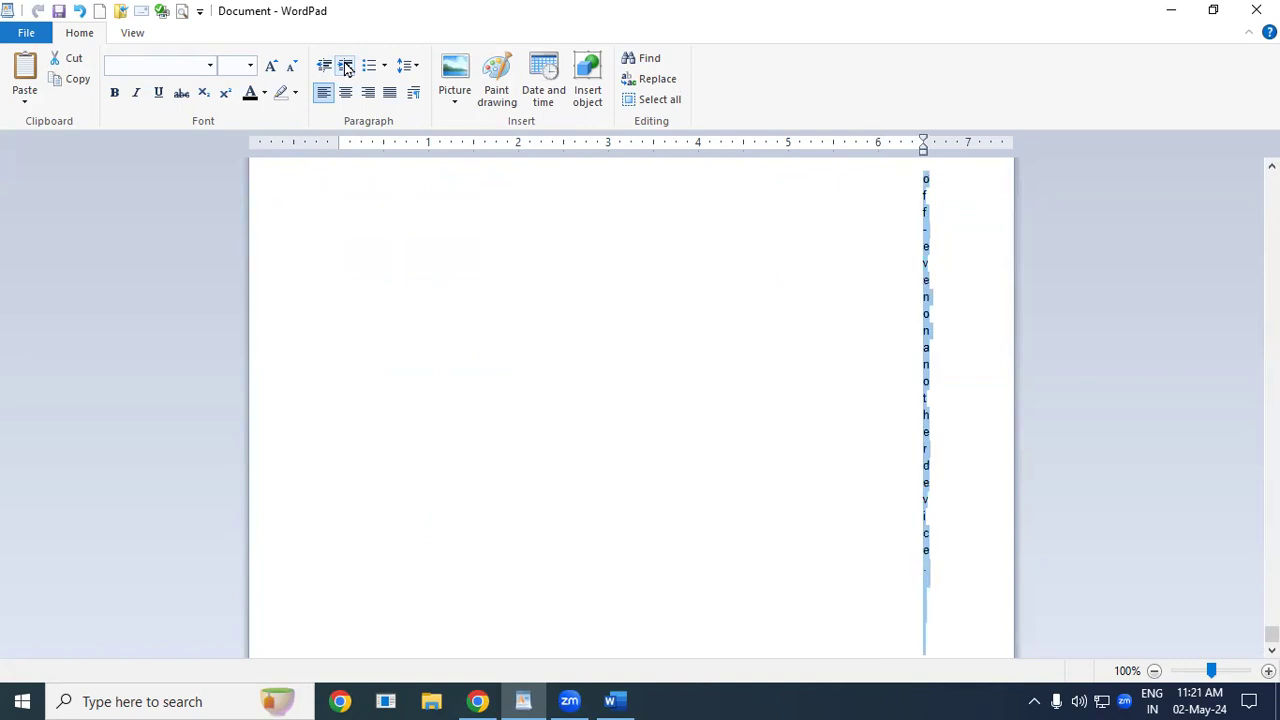
{"action": "left_click", "coordinate": [346, 66]}
{"action": "left_click", "coordinate": [325, 66]}
{"action": "left_click", "coordinate": [325, 66]}
{"action": "left_click", "coordinate": [325, 66]}
{"action": "left_click", "coordinate": [325, 66]}
{"action": "double_click", "coordinate": [325, 66]}
{"action": "double_click", "coordinate": [325, 66]}
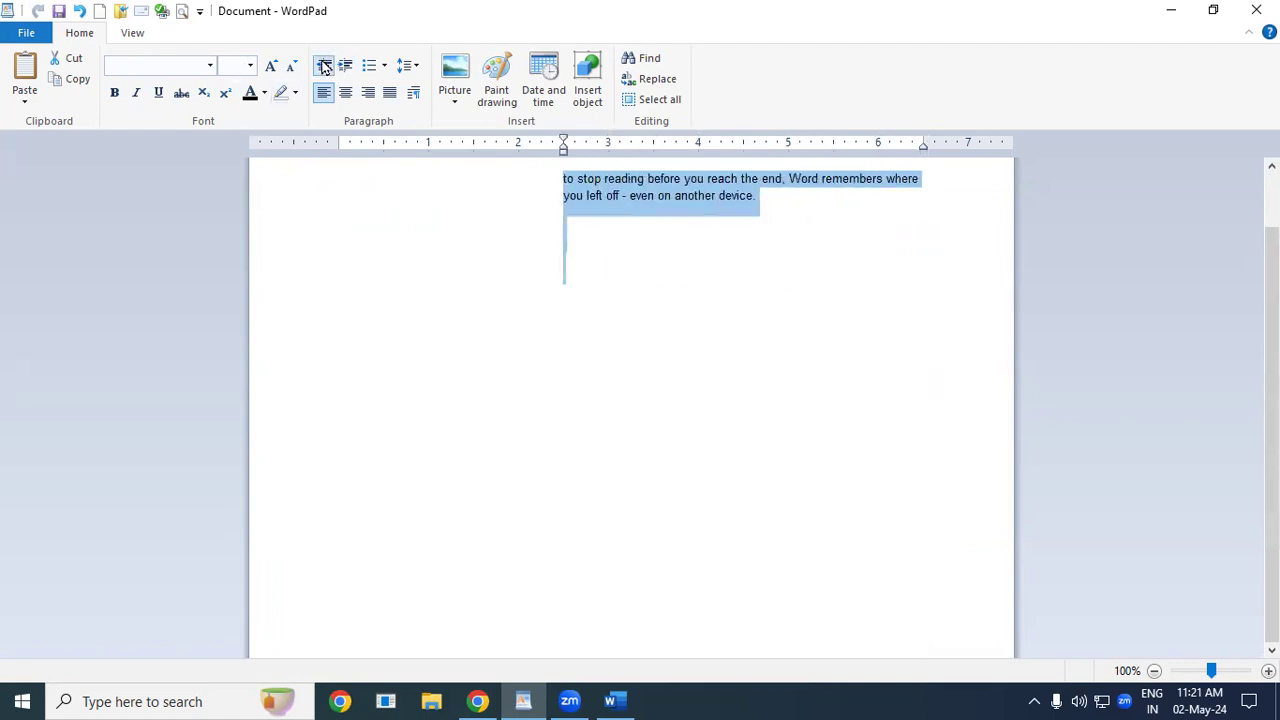
{"action": "left_click", "coordinate": [325, 66]}
{"action": "double_click", "coordinate": [325, 66]}
{"action": "double_click", "coordinate": [325, 66]}
{"action": "key", "text": "ctrl+c"}
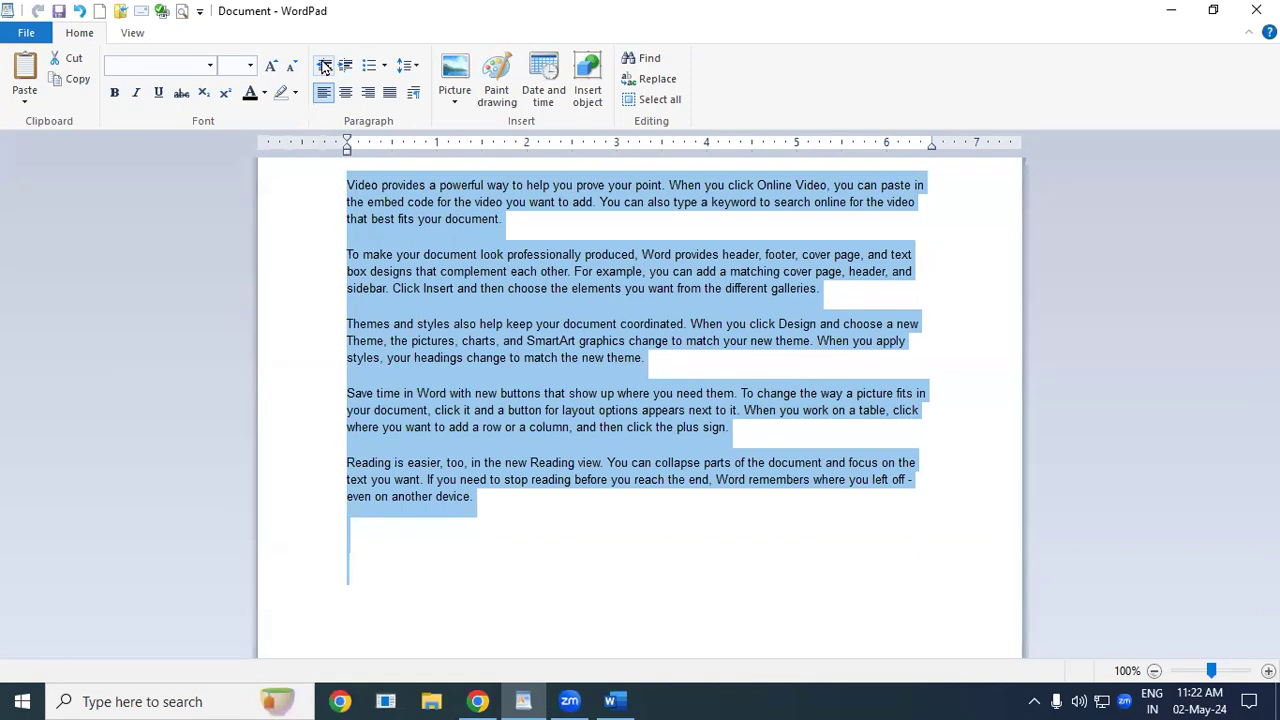
{"action": "left_click", "coordinate": [614, 701]}
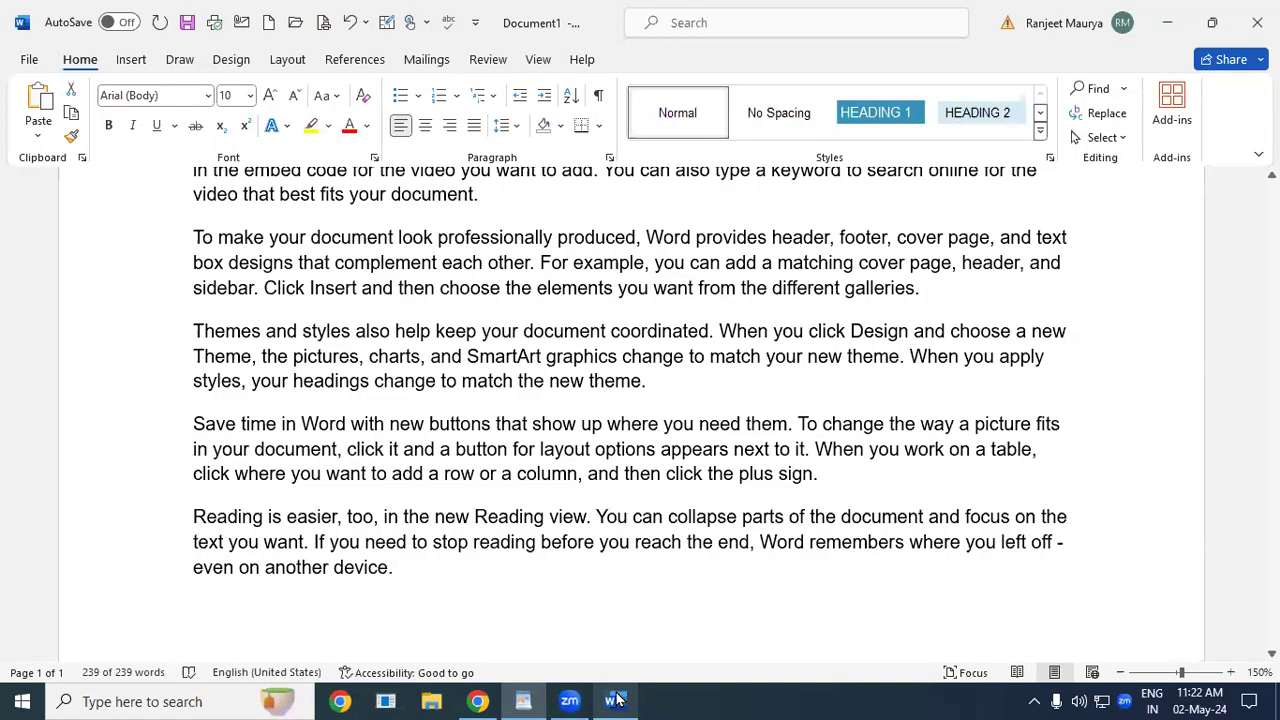
{"action": "key", "text": "ctrl+a"}
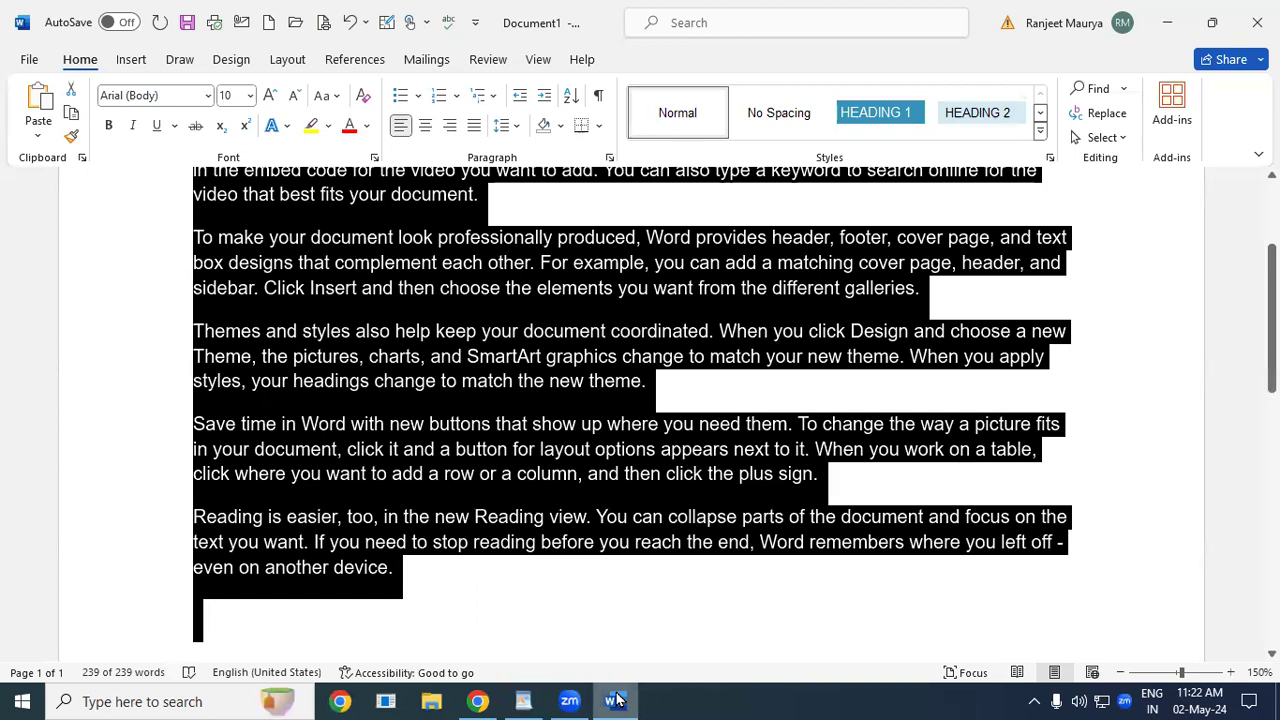
{"action": "key", "text": "ctrl+m"}
{"action": "key", "text": "ctrl+m"}
{"action": "key", "text": "ctrl+m"}
{"action": "key", "text": "ctrl+m"}
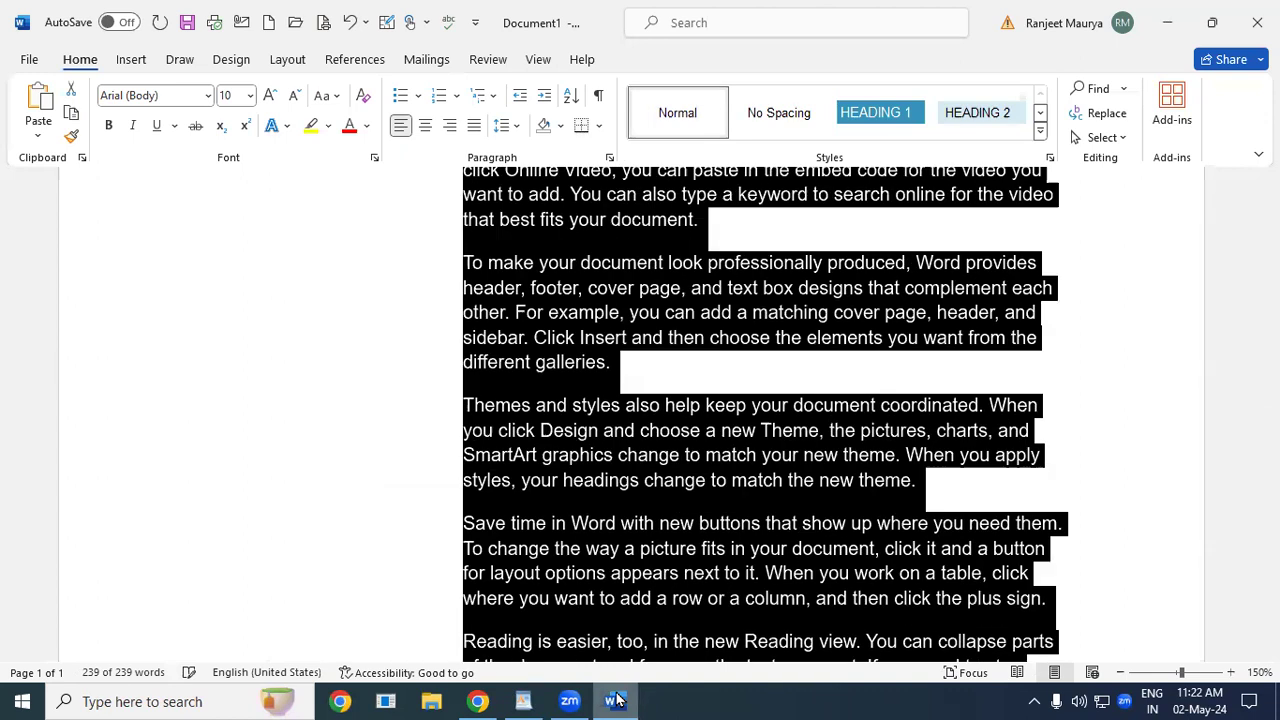
{"action": "key", "text": "ctrl+m"}
{"action": "key", "text": "ctrl+m"}
{"action": "key", "text": "ctrl+m"}
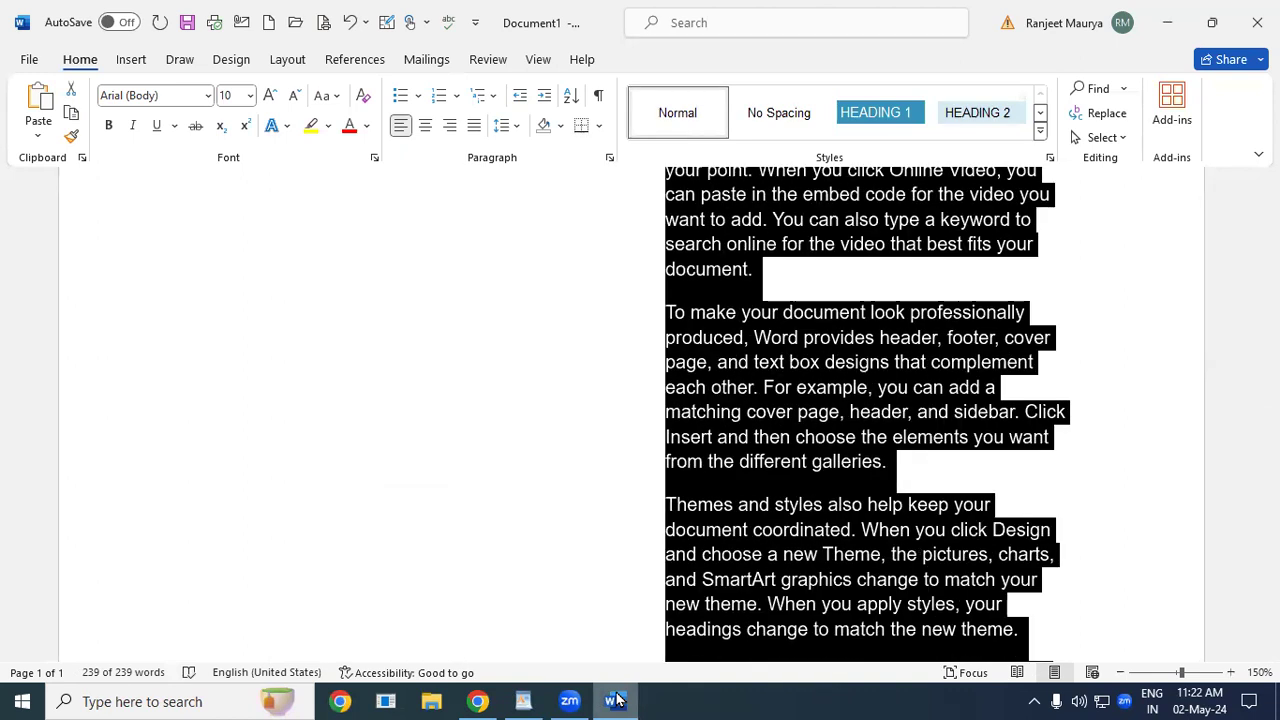
{"action": "key", "text": "ctrl+q"}
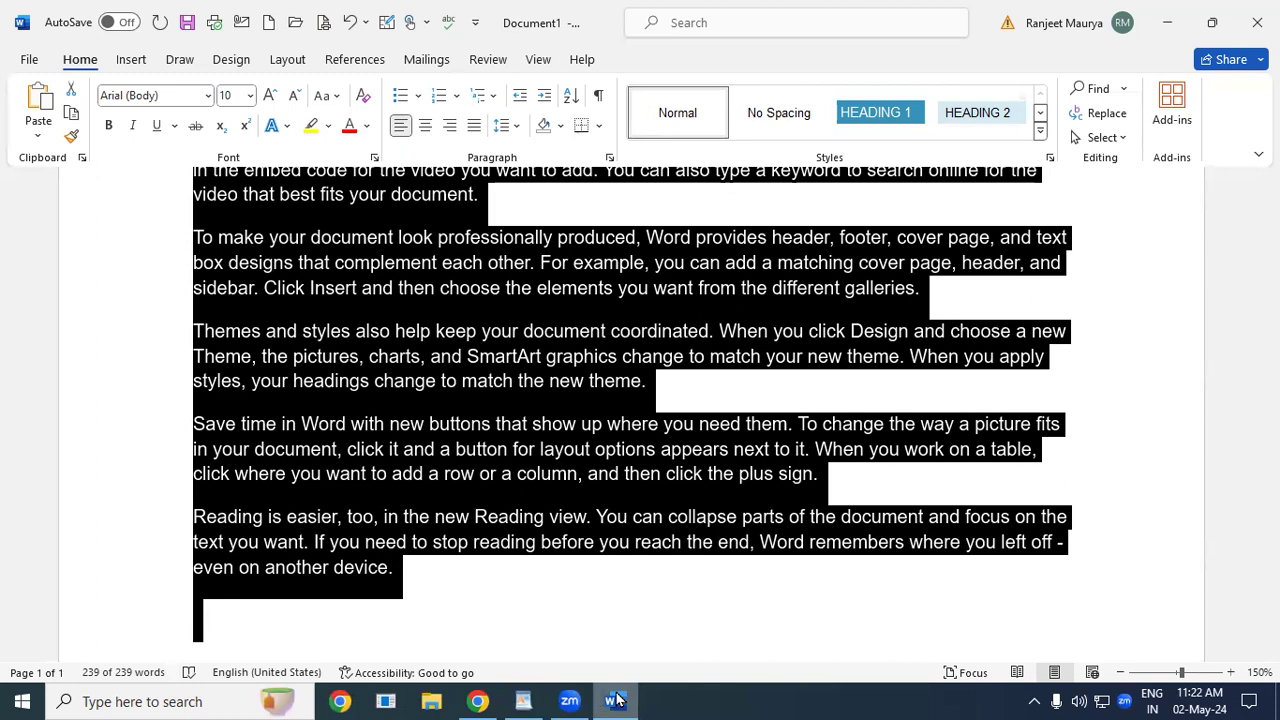
{"action": "left_click", "coordinate": [522, 701]}
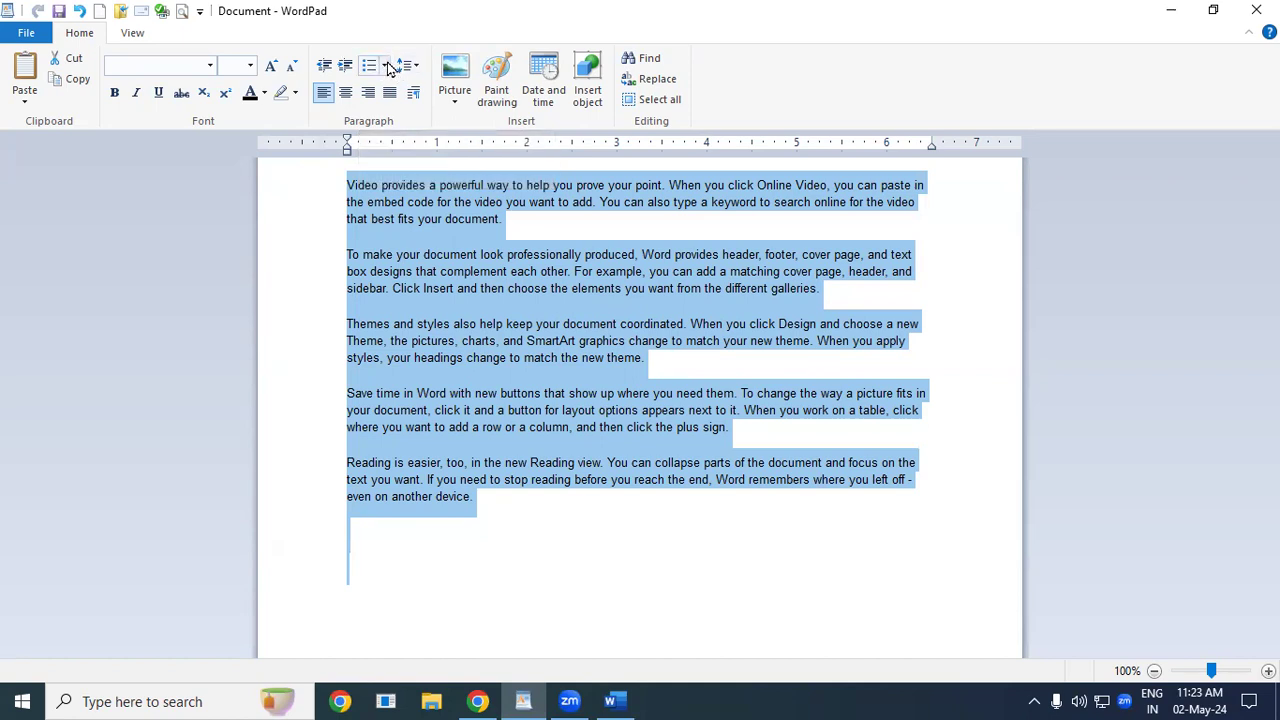
- Apply 1. 2. 3. numbering to the five sample paragraphs
{"action": "left_click", "coordinate": [388, 66]}
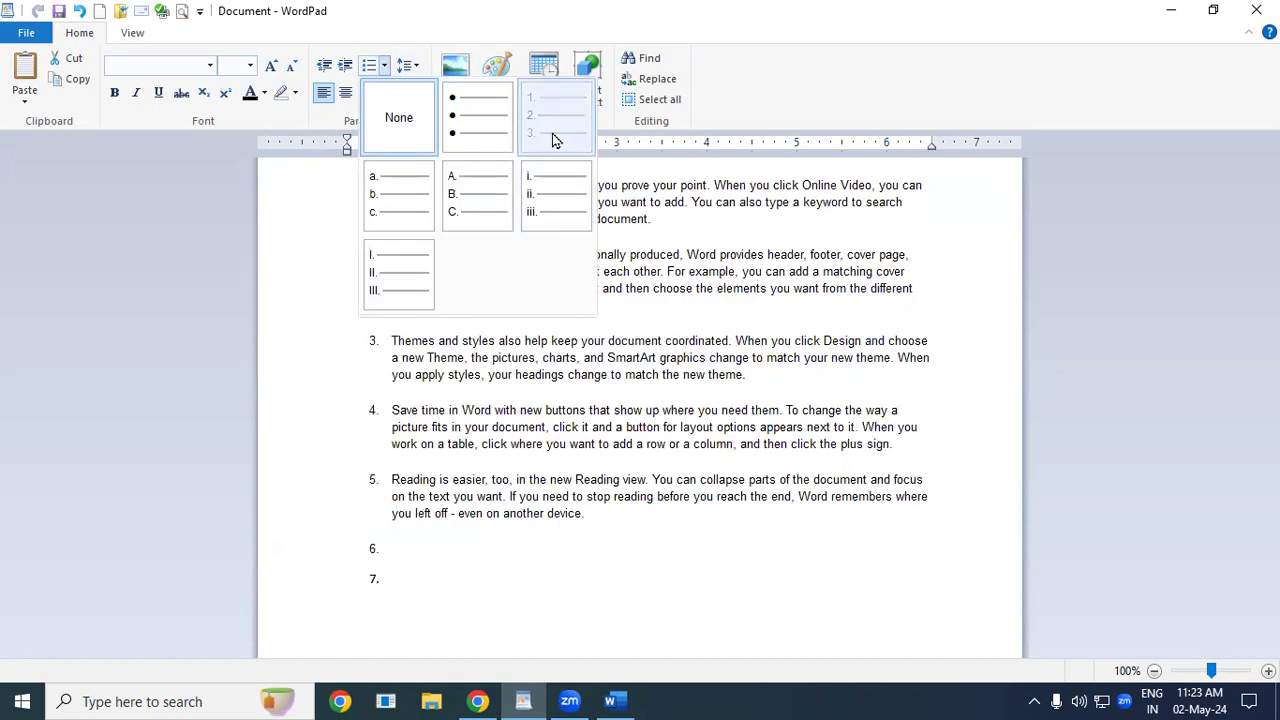
{"action": "left_click", "coordinate": [552, 133]}
{"action": "left_click", "coordinate": [689, 500]}
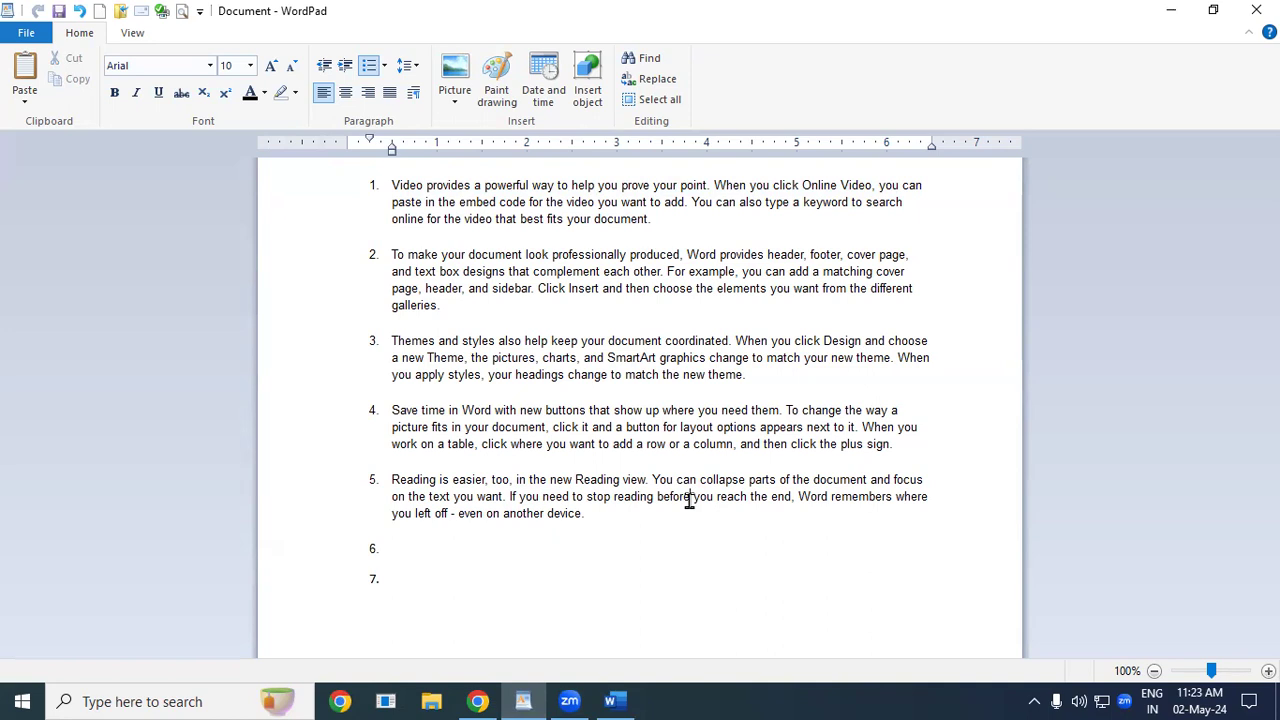
- Select the numbered list and paste it repeatedly until it reaches item 826
{"action": "key", "text": "ctrl+a"}
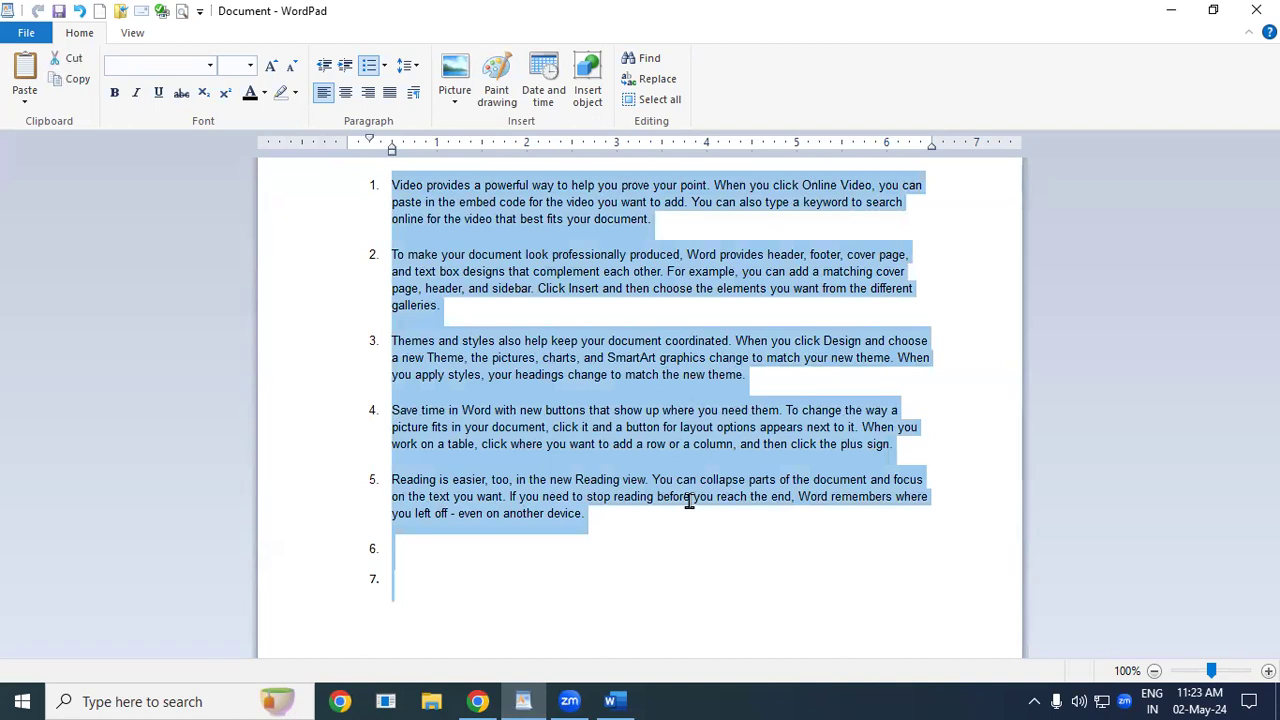
{"action": "key", "text": "ctrl+v"}
{"action": "key", "text": "ctrl+v"}
{"action": "key", "text": "ctrl+v"}
{"action": "key", "text": "ctrl+v"}
{"action": "key", "text": "ctrl+v"}
{"action": "key", "text": "ctrl+v"}
{"action": "key", "text": "ctrl+v"}
{"action": "key", "text": "ctrl+v"}
{"action": "key", "text": "ctrl+v"}
{"action": "key", "text": "ctrl+v"}
{"action": "key", "text": "ctrl+v"}
{"action": "key", "text": "ctrl+v"}
{"action": "key", "text": "ctrl+v"}
{"action": "key", "text": "ctrl+v"}
{"action": "key", "text": "ctrl+v"}
{"action": "key", "text": "ctrl+v"}
{"action": "key", "text": "ctrl+v"}
{"action": "key", "text": "ctrl+v"}
{"action": "key", "text": "ctrl+v"}
{"action": "key", "text": "ctrl+v"}
{"action": "key", "text": "ctrl+v"}
{"action": "key", "text": "ctrl+v"}
{"action": "key", "text": "ctrl+v"}
{"action": "key", "text": "ctrl+v"}
{"action": "key", "text": "ctrl+v"}
{"action": "key", "text": "ctrl+v"}
{"action": "key", "text": "ctrl+v"}
{"action": "key", "text": "ctrl+v"}
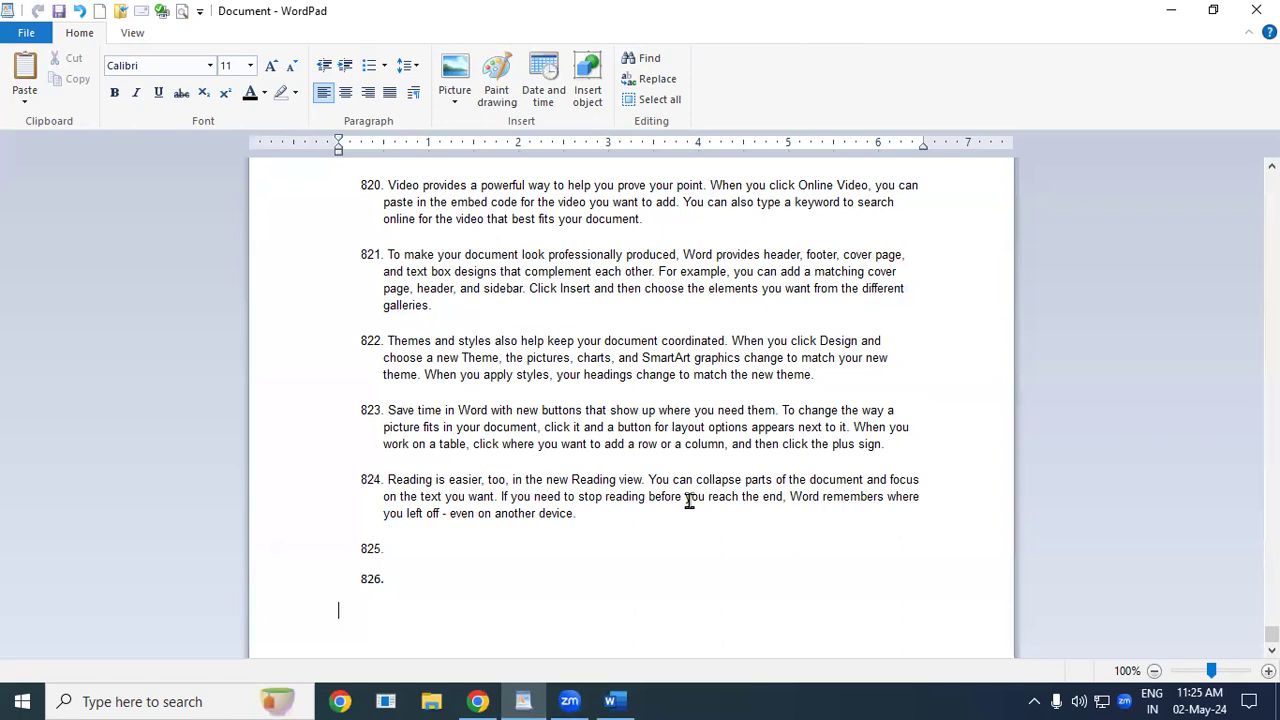
{"action": "key", "text": "ctrl+Home"}
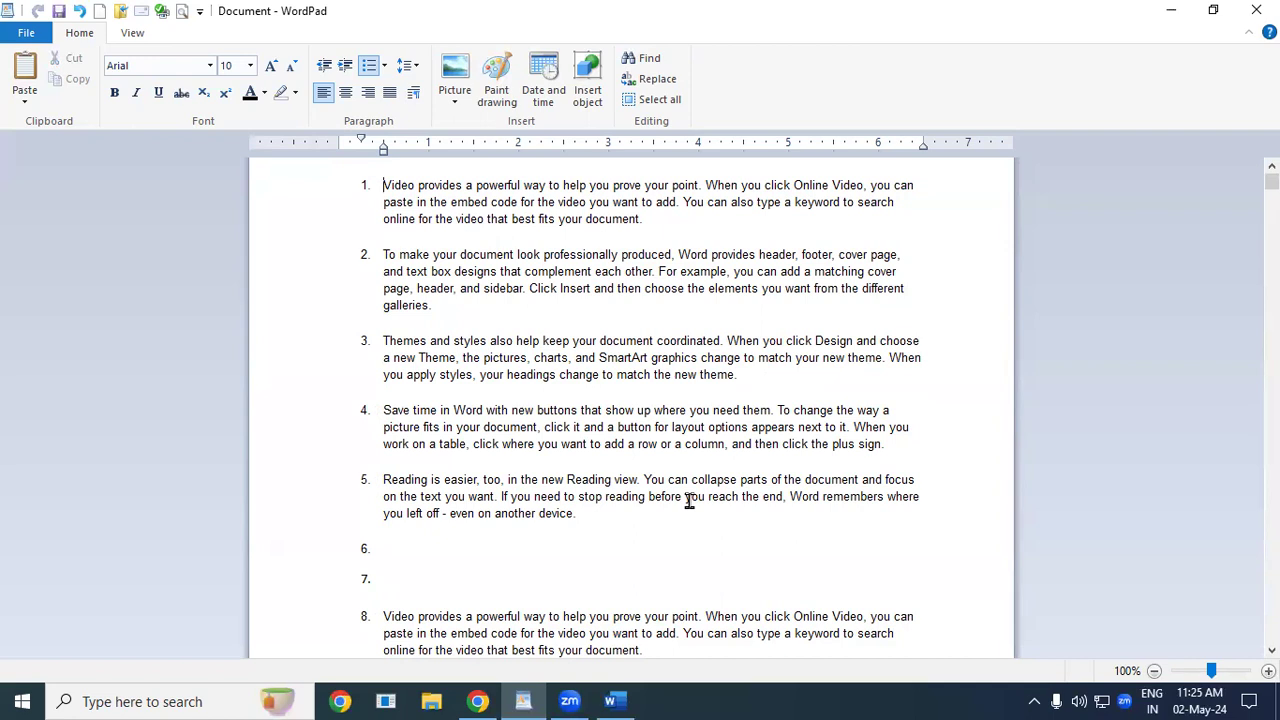
{"action": "key", "text": "ctrl+End"}
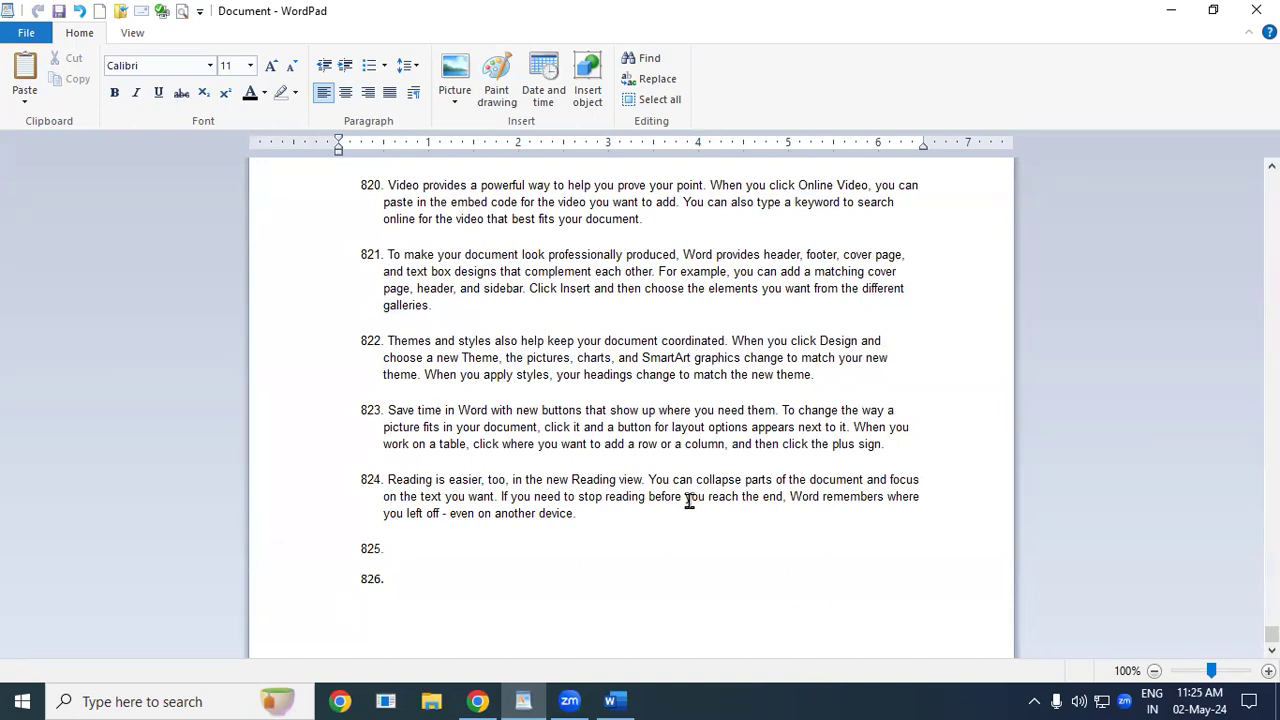
{"action": "key", "text": "Page_Up"}
{"action": "key", "text": "Page_Up"}
{"action": "key", "text": "Page_Up"}
{"action": "key", "text": "Page_Up"}
{"action": "key", "text": "Page_Up"}
{"action": "key", "text": "Page_Up"}
{"action": "key", "text": "Page_Up"}
{"action": "key", "text": "Page_Up"}
{"action": "key", "text": "Page_Up"}
{"action": "key", "text": "Page_Up"}
{"action": "key", "text": "Page_Up"}
{"action": "key", "text": "Page_Up"}
{"action": "key", "text": "Page_Up"}
{"action": "key", "text": "Page_Up"}
{"action": "key", "text": "Page_Up"}
{"action": "key", "text": "Page_Up"}
{"action": "key", "text": "Page_Up"}
{"action": "key", "text": "Page_Up"}
{"action": "key", "text": "Page_Up"}
{"action": "key", "text": "Page_Up"}
{"action": "key", "text": "Page_Up"}
{"action": "key", "text": "Page_Up"}
{"action": "key", "text": "Page_Up"}
{"action": "key", "text": "Page_Up"}
{"action": "key", "text": "Page_Up"}
{"action": "key", "text": "Page_Up"}
{"action": "key", "text": "Page_Up"}
{"action": "key", "text": "Page_Up"}
{"action": "key", "text": "Page_Up"}
{"action": "key", "text": "Page_Up"}
{"action": "key", "text": "Page_Up"}
{"action": "key", "text": "Page_Up"}
{"action": "key", "text": "Page_Up"}
{"action": "key", "text": "Page_Up"}
{"action": "key", "text": "Page_Up"}
{"action": "key", "text": "Page_Up"}
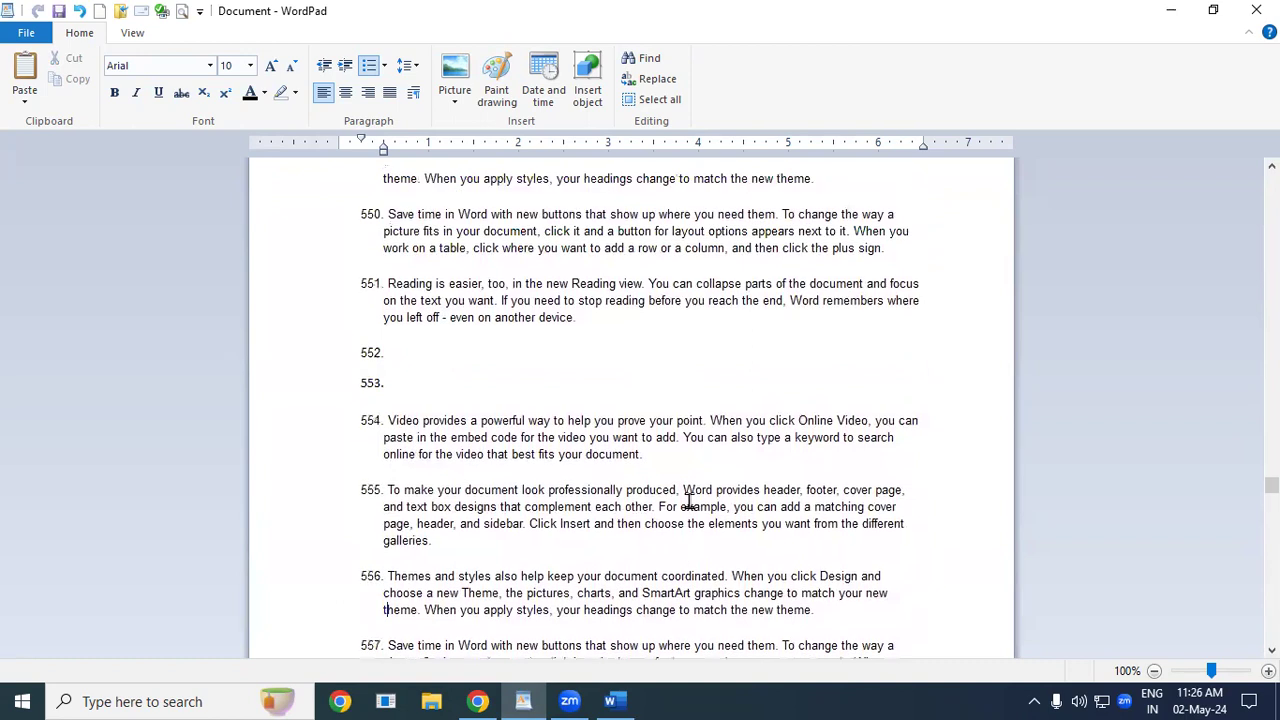
{"action": "key", "text": "Page_Up"}
{"action": "key", "text": "Page_Up"}
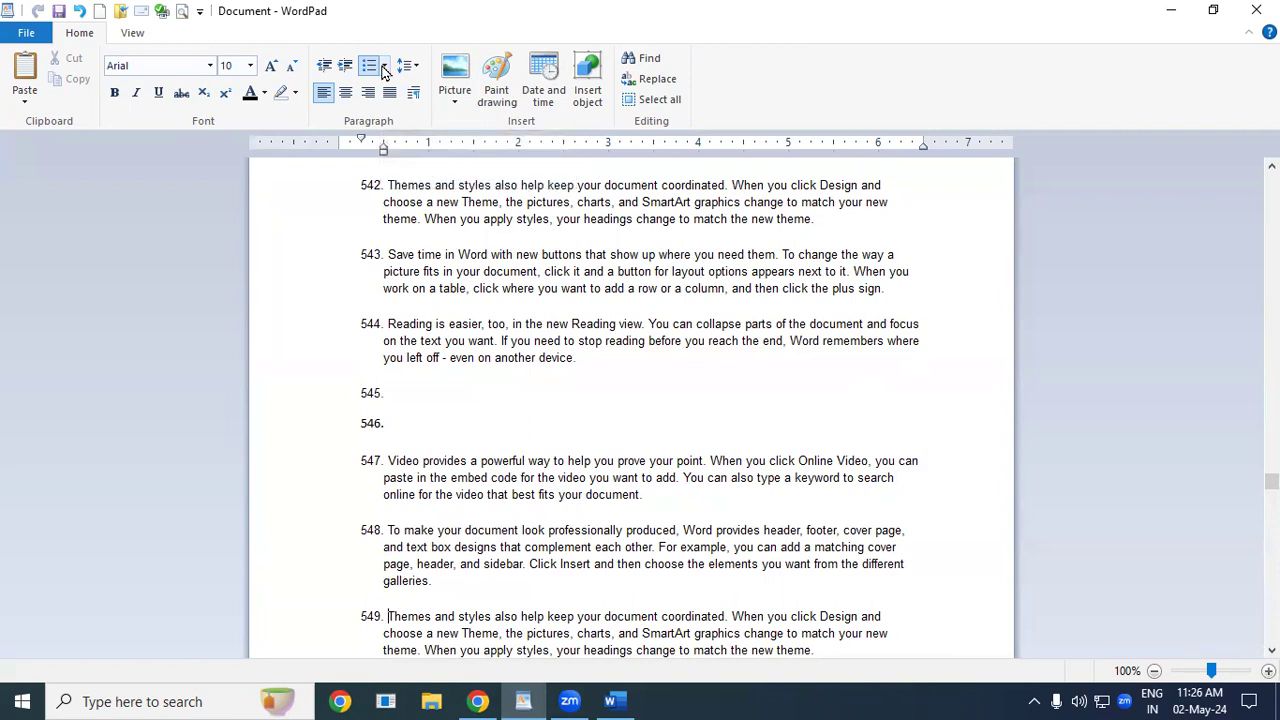
- Switch the whole list to lowercase Roman numerals, i. through dcccxxvii., then reselect everything
{"action": "key", "text": "ctrl+a"}
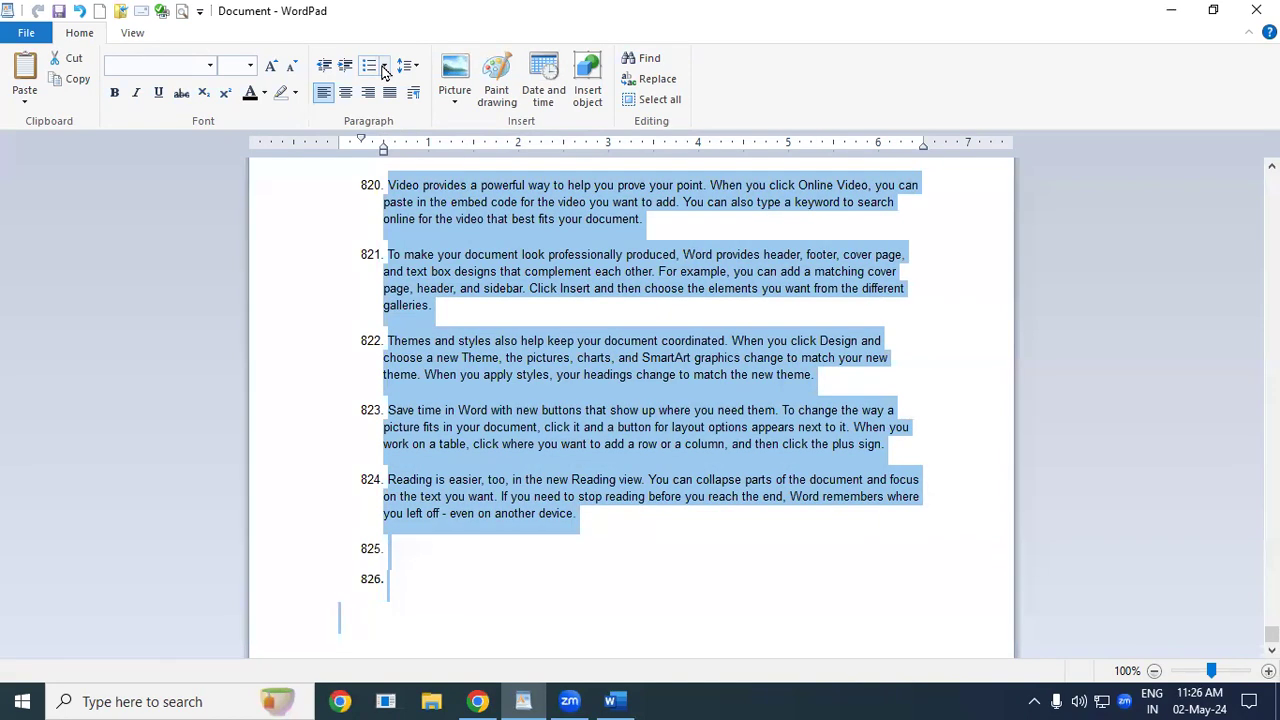
{"action": "left_click", "coordinate": [383, 68]}
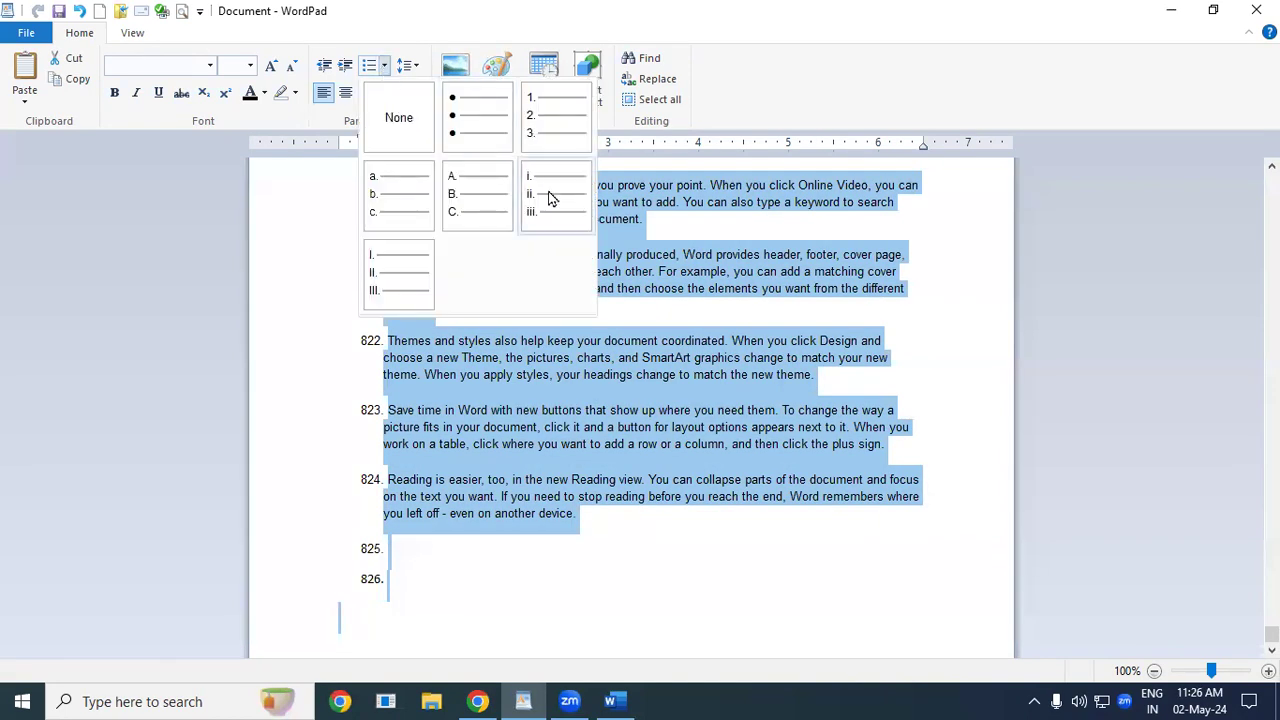
{"action": "left_click", "coordinate": [548, 193]}
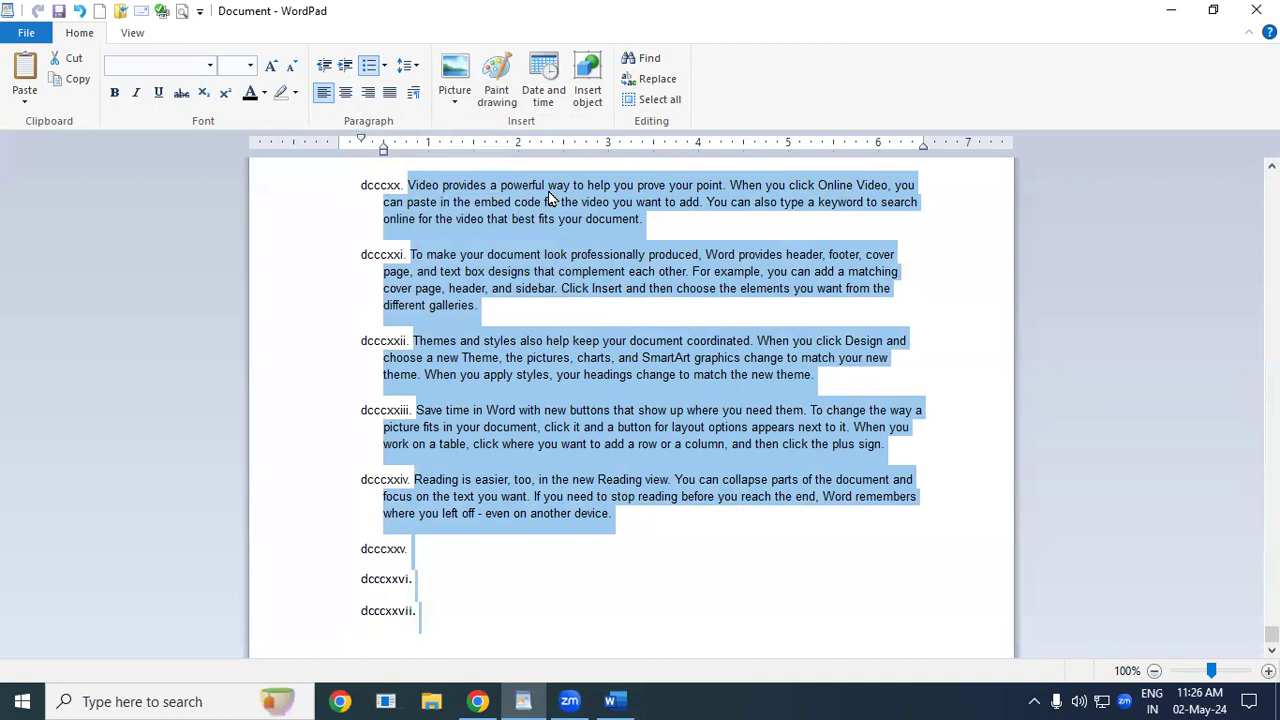
{"action": "scroll", "coordinate": [580, 560], "scroll_direction": "up", "scroll_amount": 1}
{"action": "scroll", "coordinate": [579, 586], "scroll_direction": "up", "scroll_amount": 1}
{"action": "scroll", "coordinate": [590, 540], "scroll_direction": "down", "scroll_amount": 2}
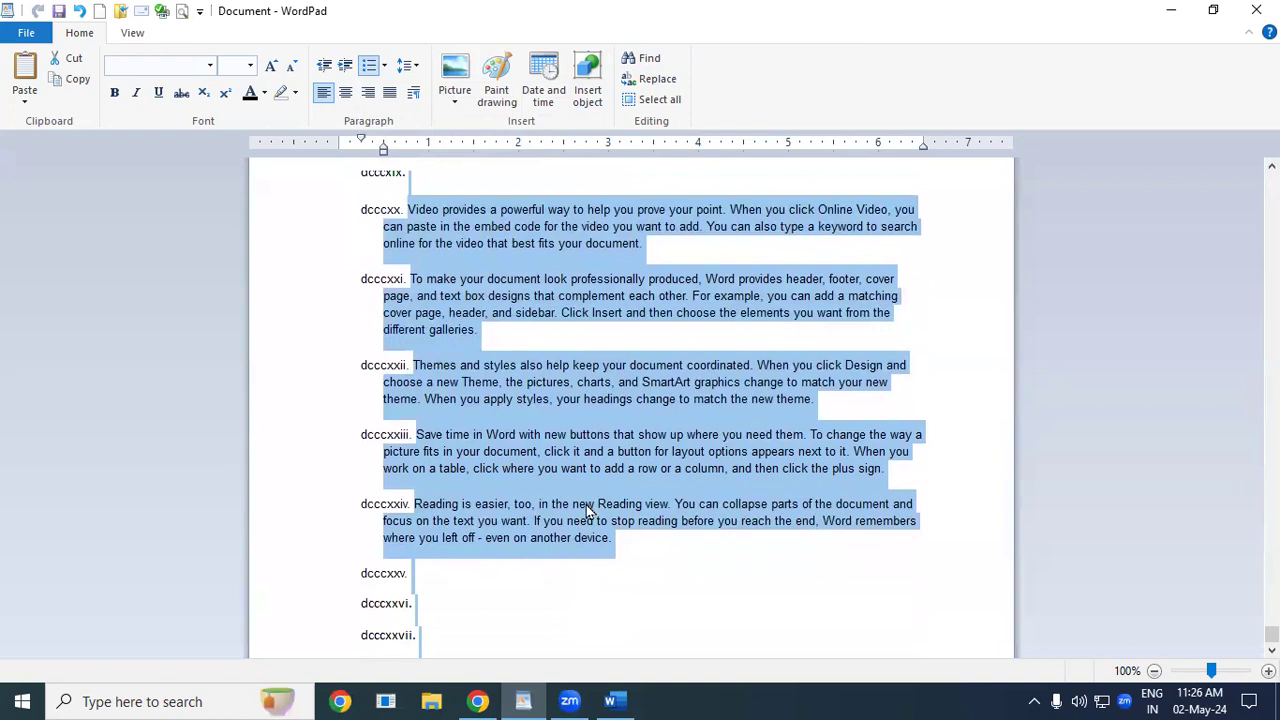
{"action": "key", "text": "ctrl+z"}
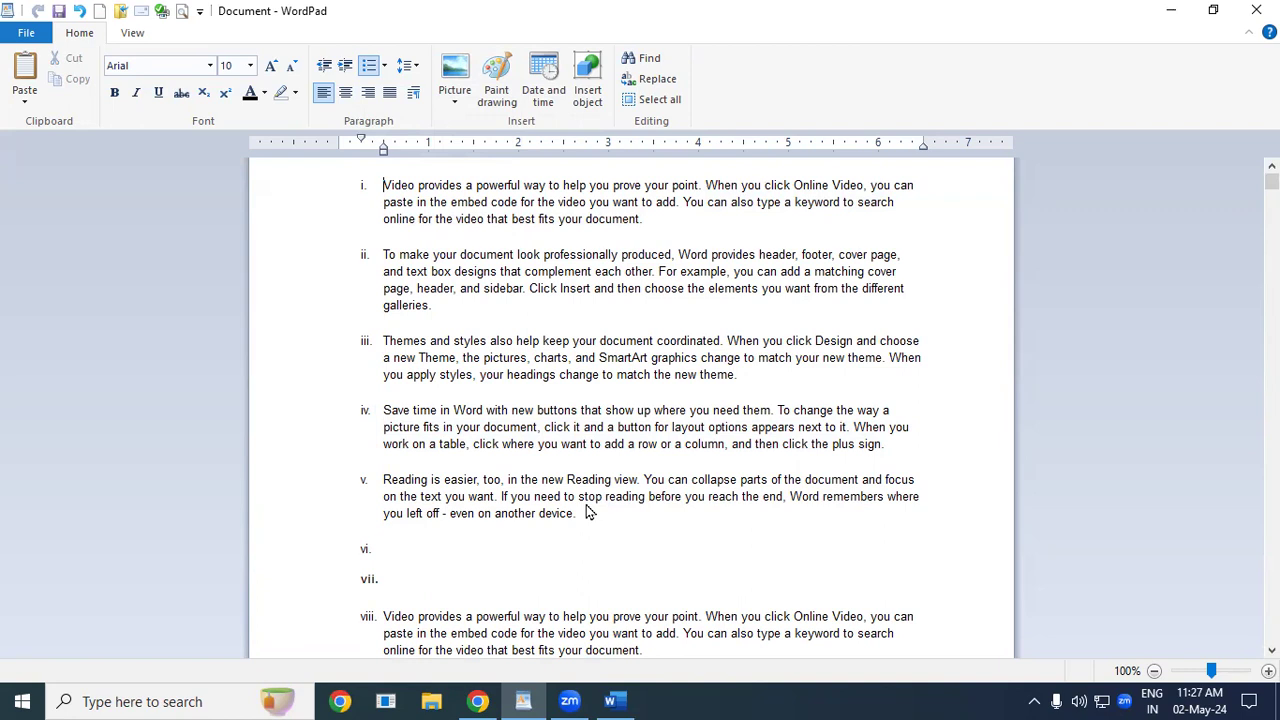
{"action": "key", "text": "ctrl+a"}
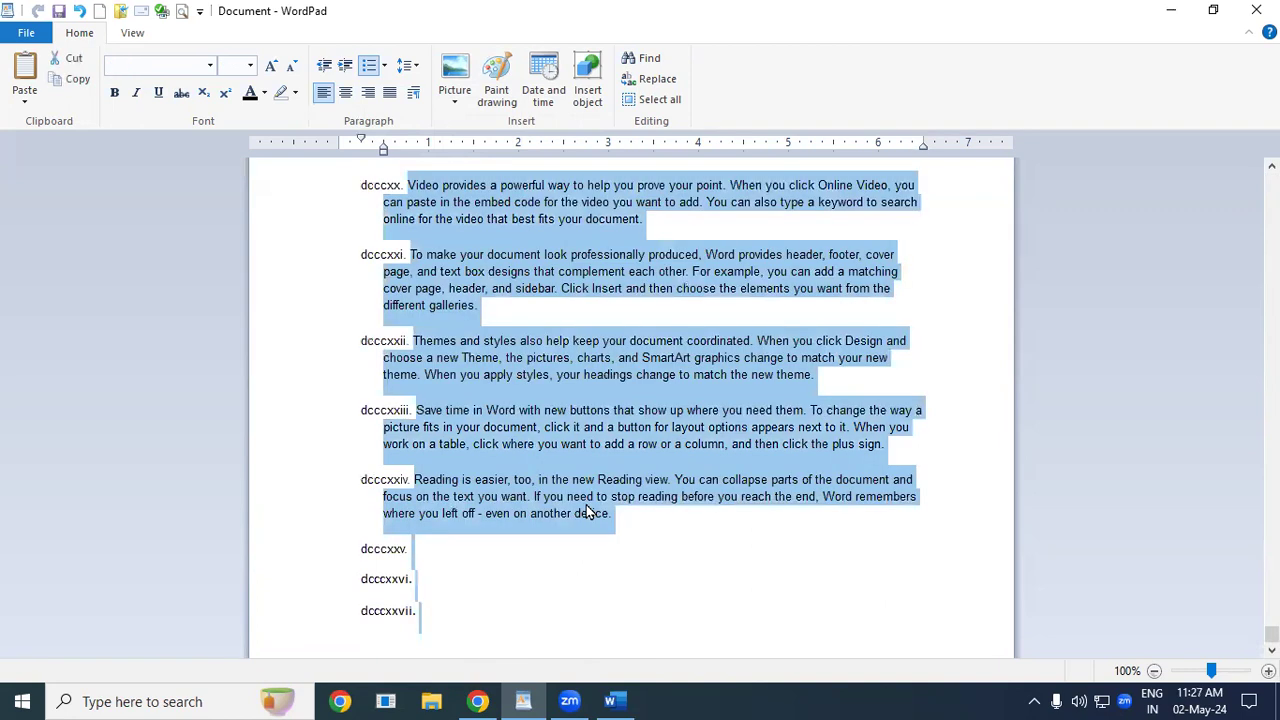
{"action": "left_click", "coordinate": [381, 68]}
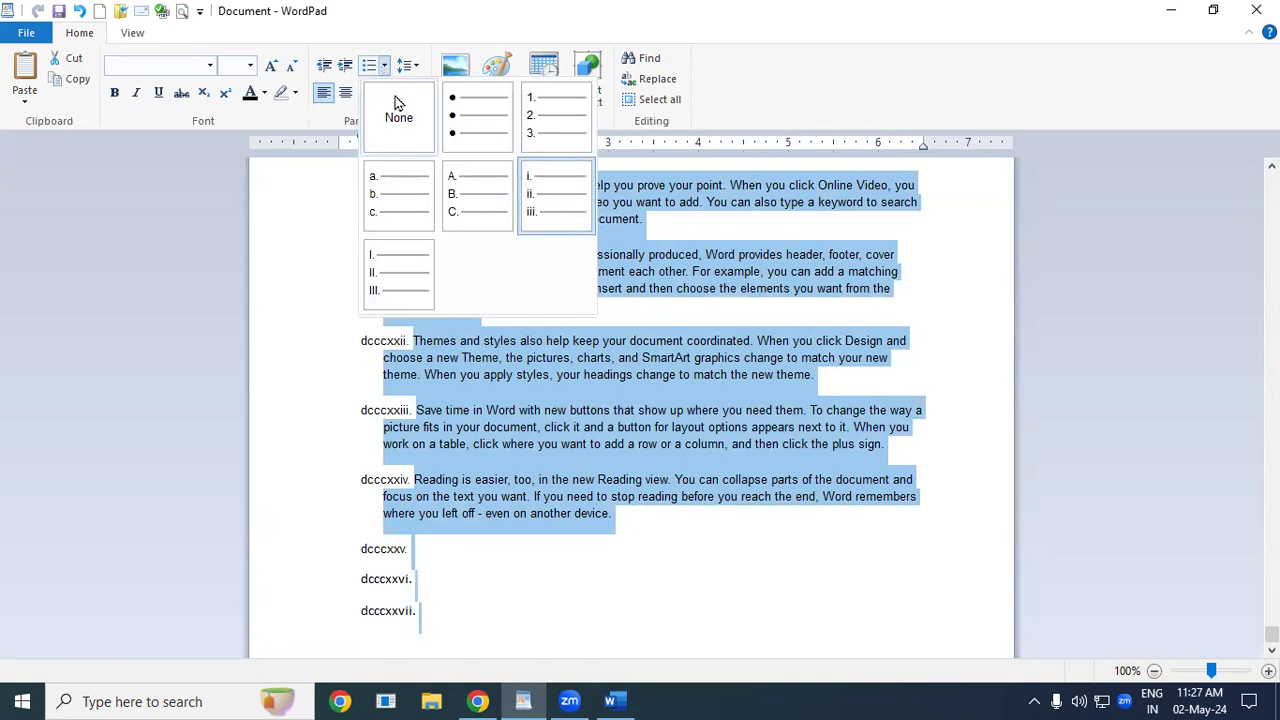
- Change the entire list's labels from Roman numerals to uppercase A., B., C
{"action": "left_click", "coordinate": [470, 203]}
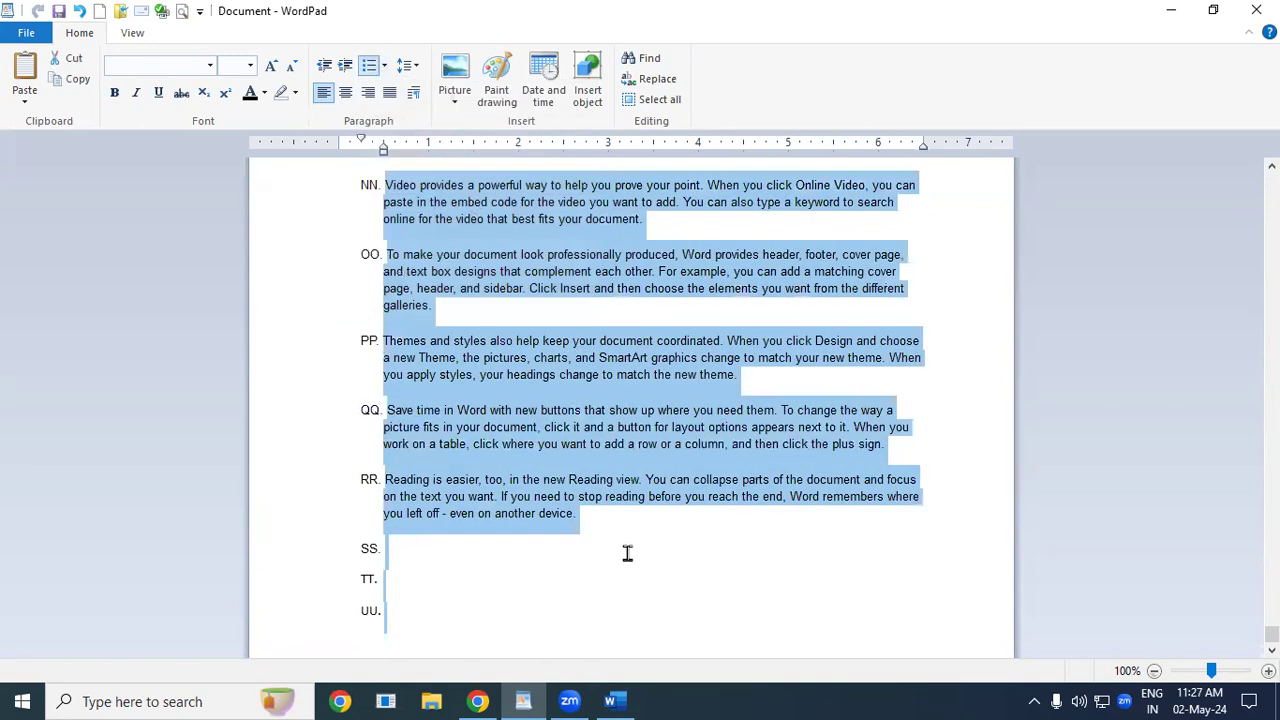
{"action": "scroll", "coordinate": [623, 551], "scroll_direction": "up", "scroll_amount": 2}
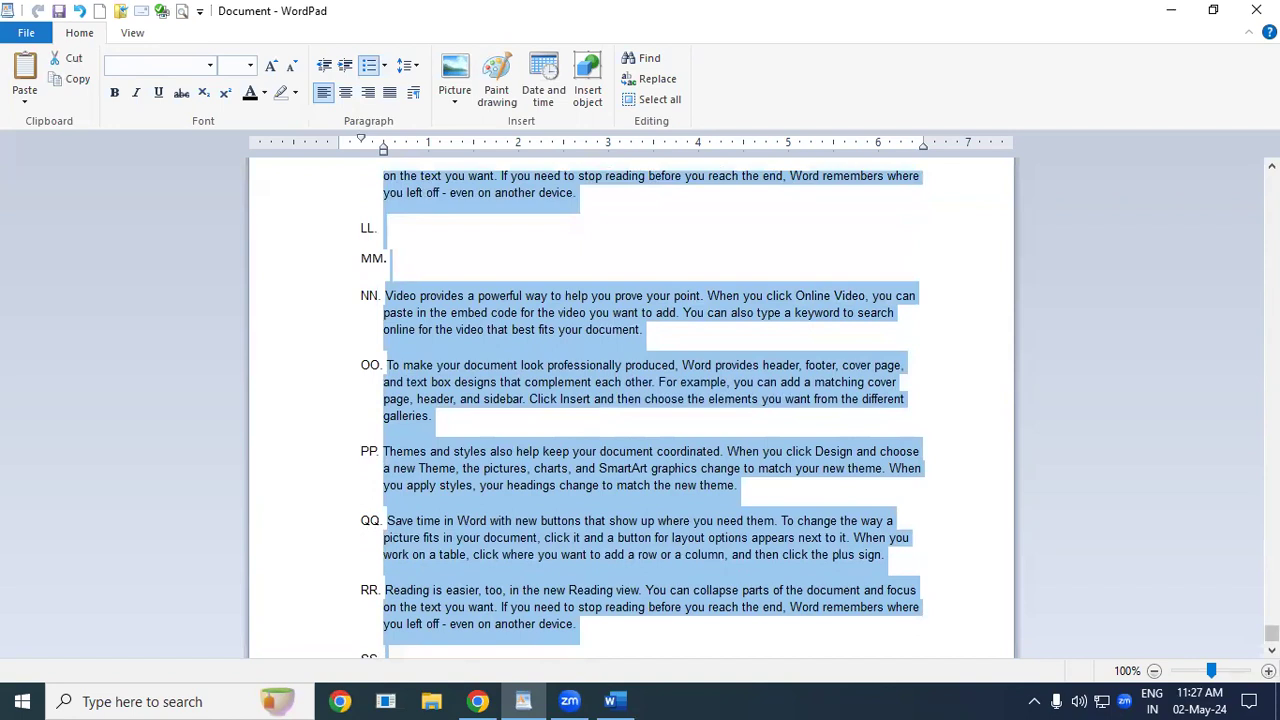
{"action": "scroll", "coordinate": [726, 432], "scroll_direction": "up", "scroll_amount": 10}
{"action": "scroll", "coordinate": [726, 432], "scroll_direction": "down", "scroll_amount": 10}
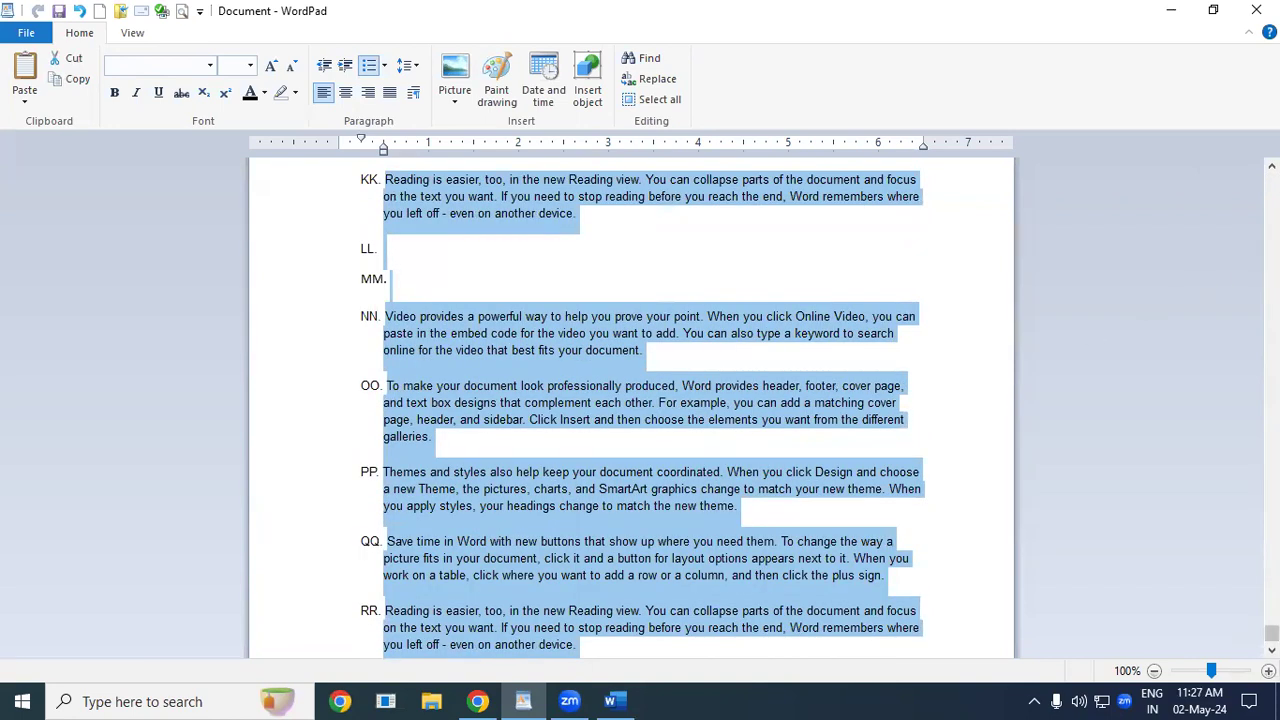
{"action": "left_click_drag", "start_coordinate": [1271, 632], "coordinate": [1271, 180]}
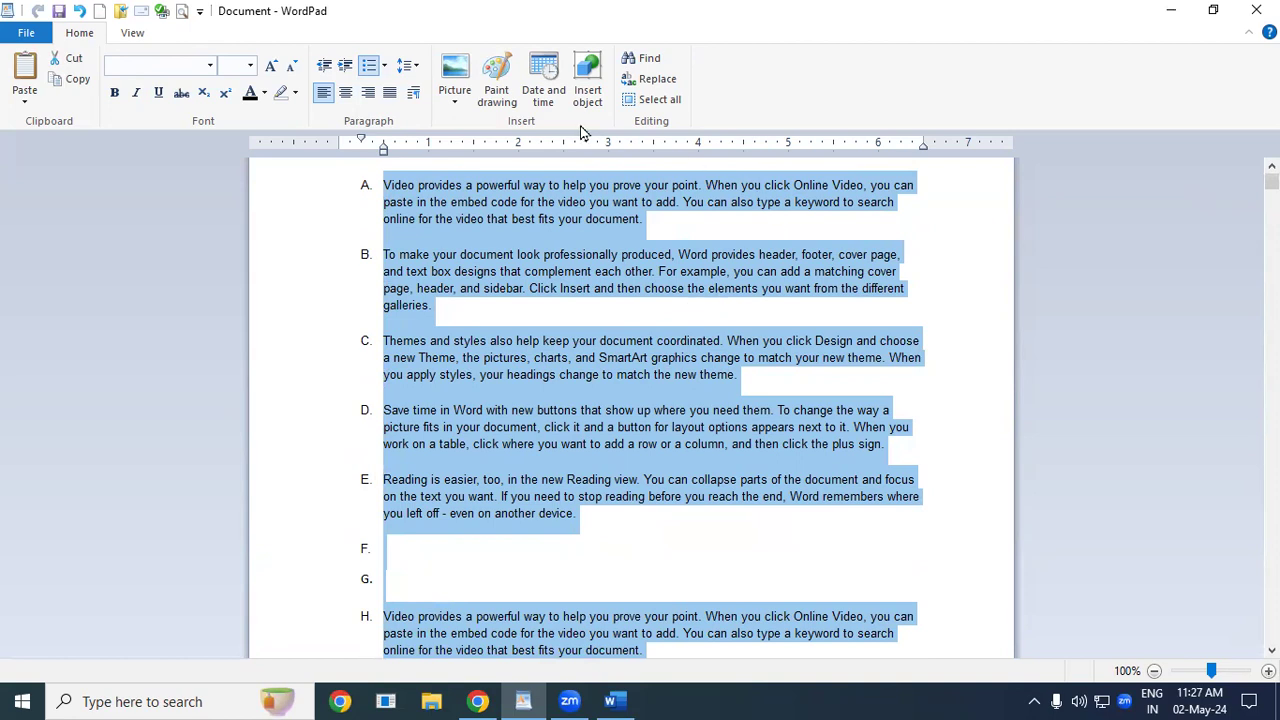
- Try 2.0 and 1.0 line spacing on the lettered list, settling on 1.5
{"action": "left_click", "coordinate": [414, 72]}
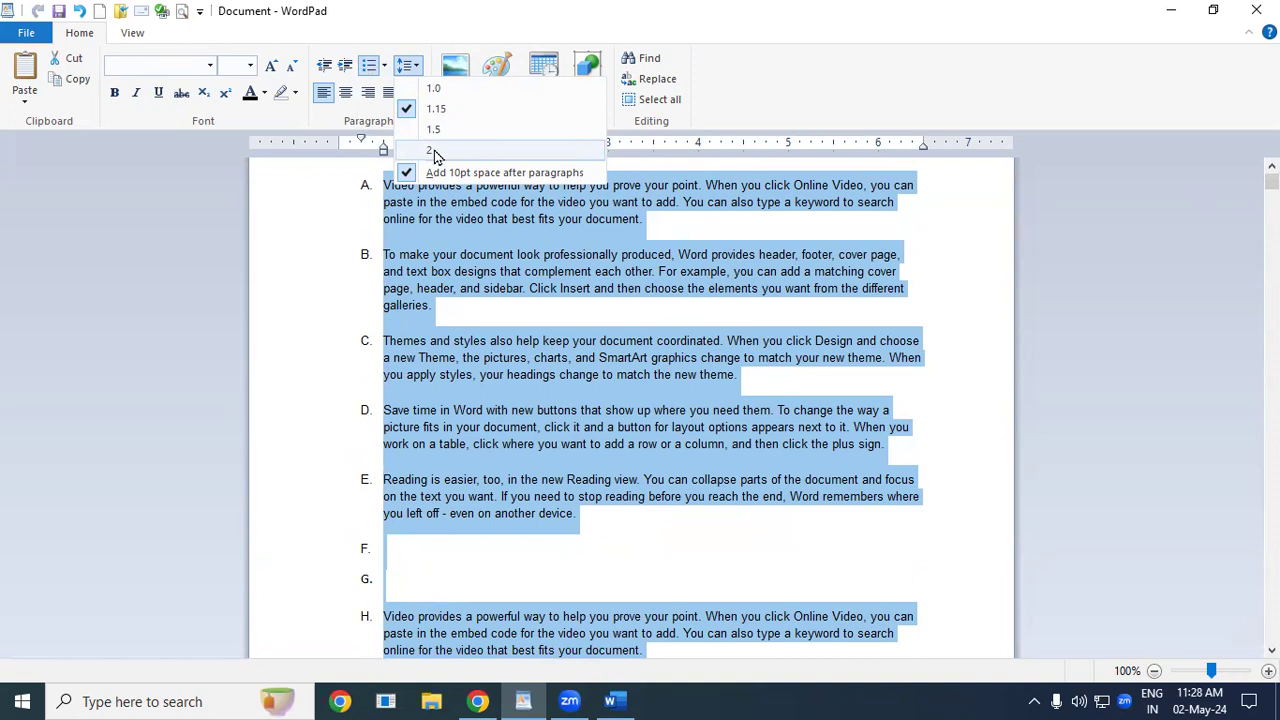
{"action": "left_click", "coordinate": [433, 151]}
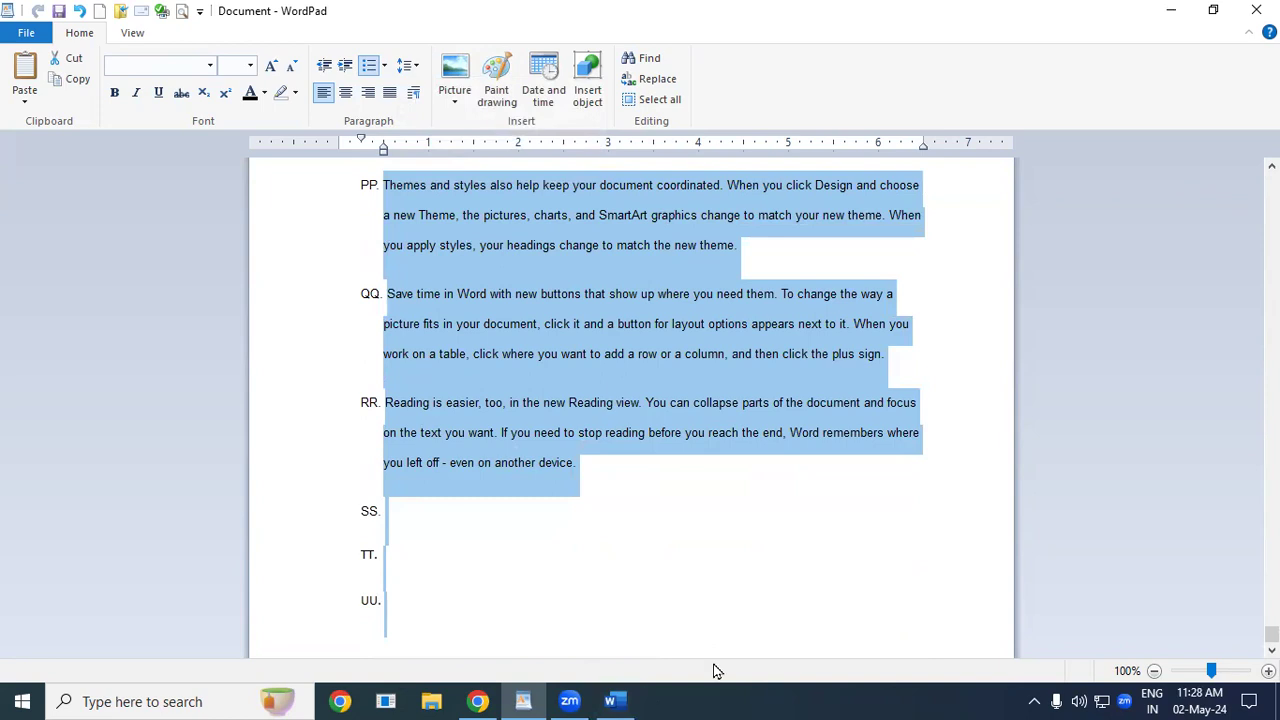
{"action": "scroll", "coordinate": [913, 390], "scroll_direction": "up", "scroll_amount": 2}
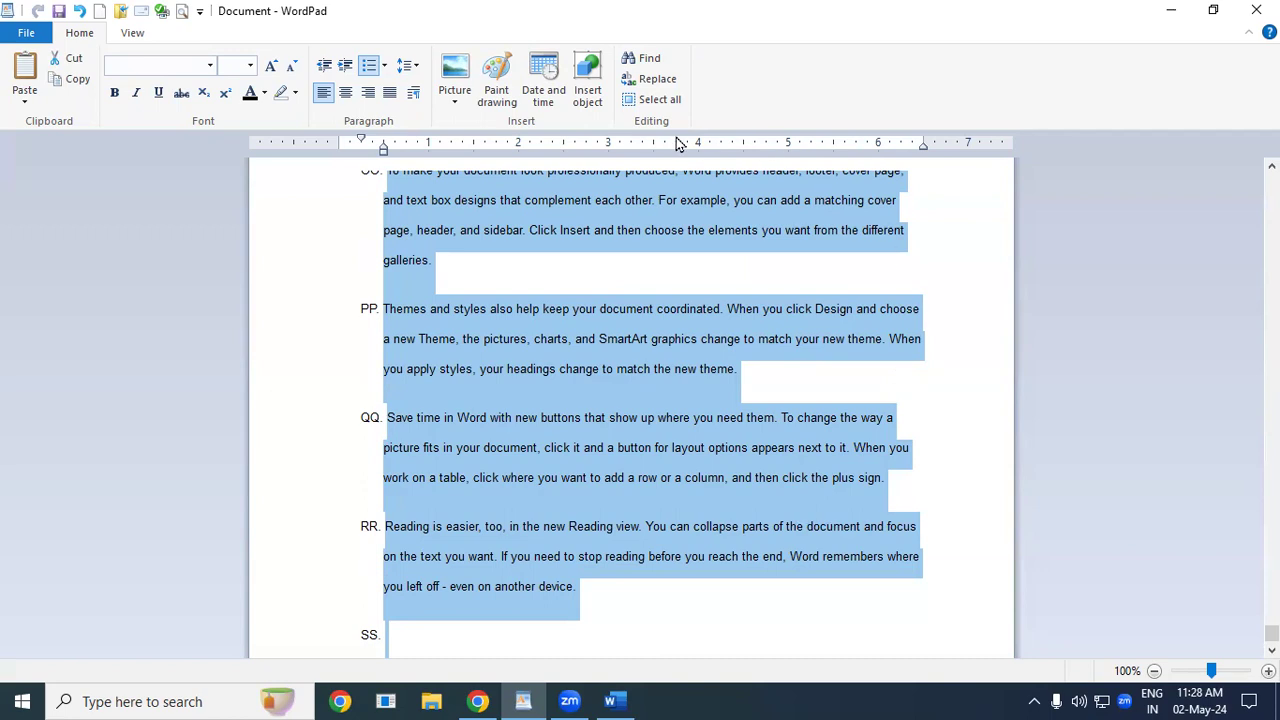
{"action": "left_click", "coordinate": [411, 70]}
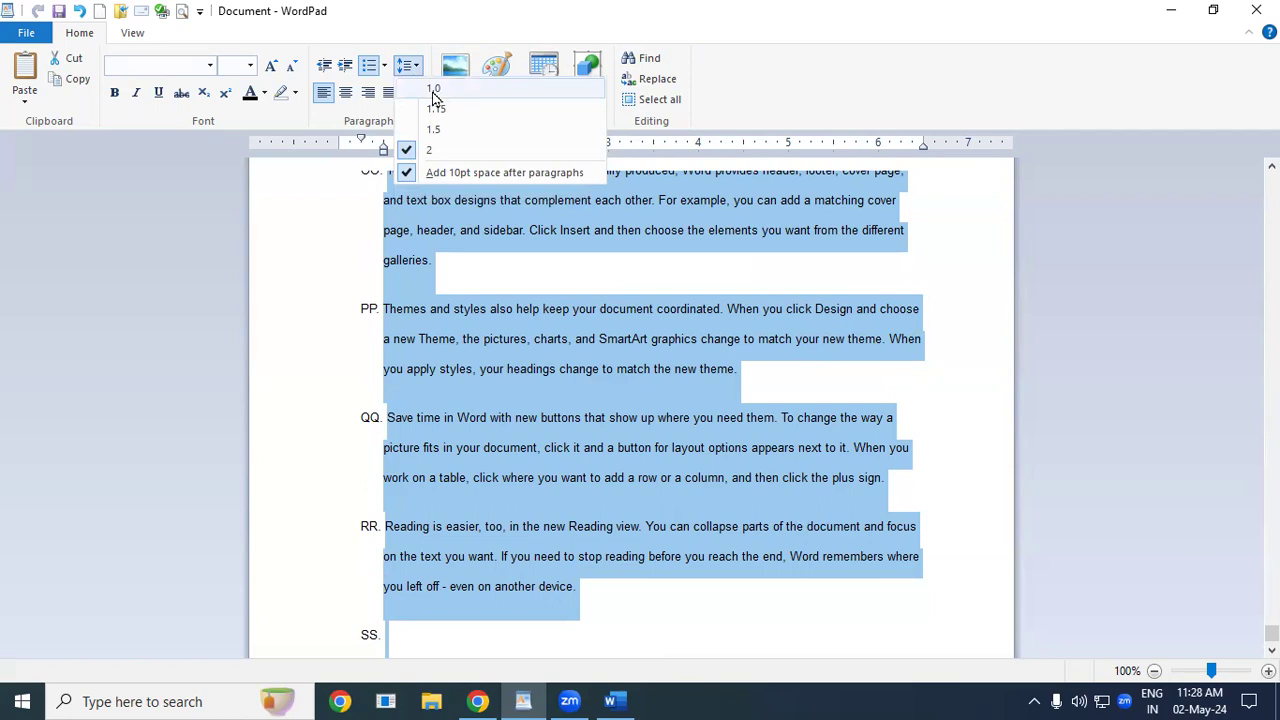
{"action": "left_click", "coordinate": [436, 90]}
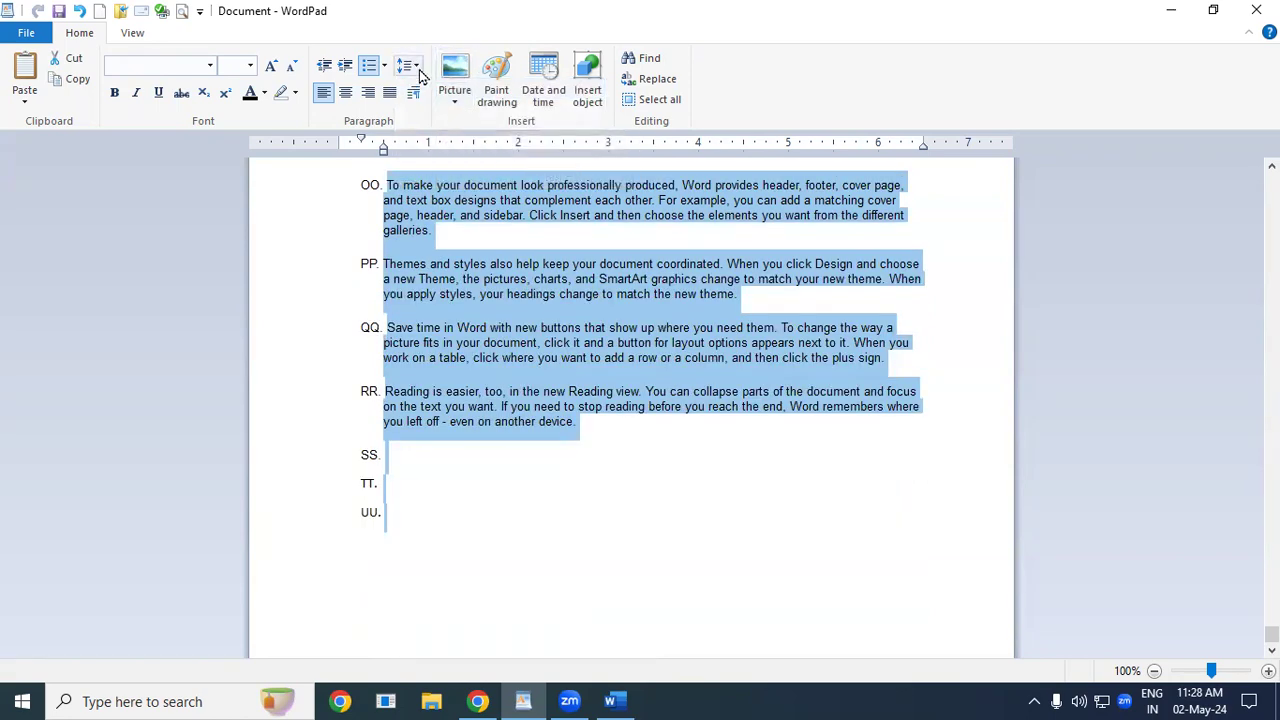
{"action": "left_click", "coordinate": [409, 66]}
{"action": "left_click", "coordinate": [463, 130]}
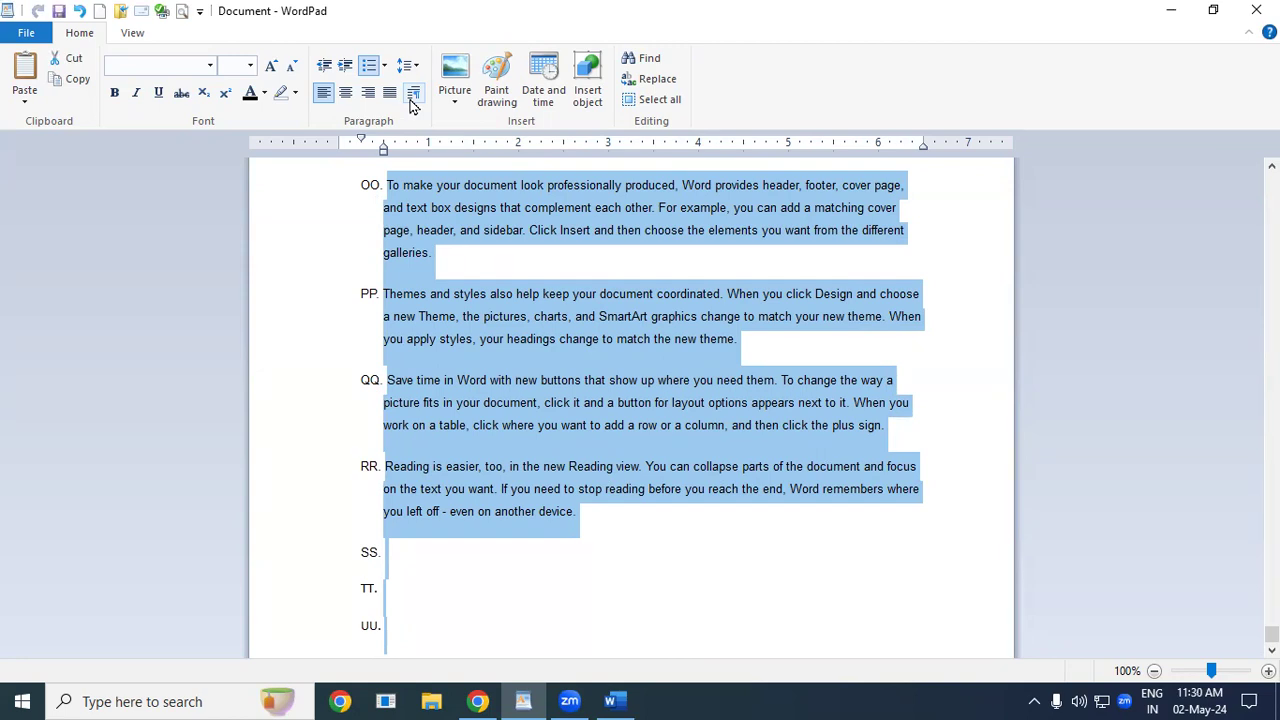
- Return the text to 1.0 line spacing and remove the list lettering entirely
{"action": "left_click", "coordinate": [412, 66]}
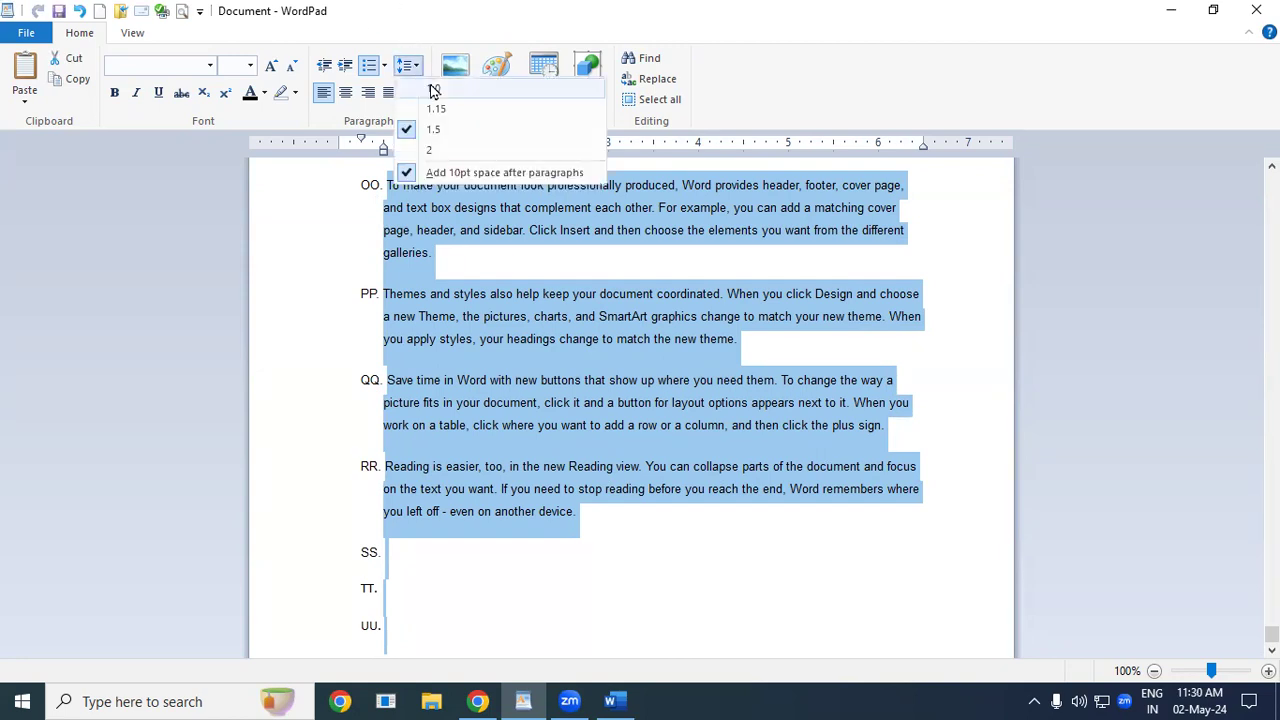
{"action": "left_click", "coordinate": [433, 90]}
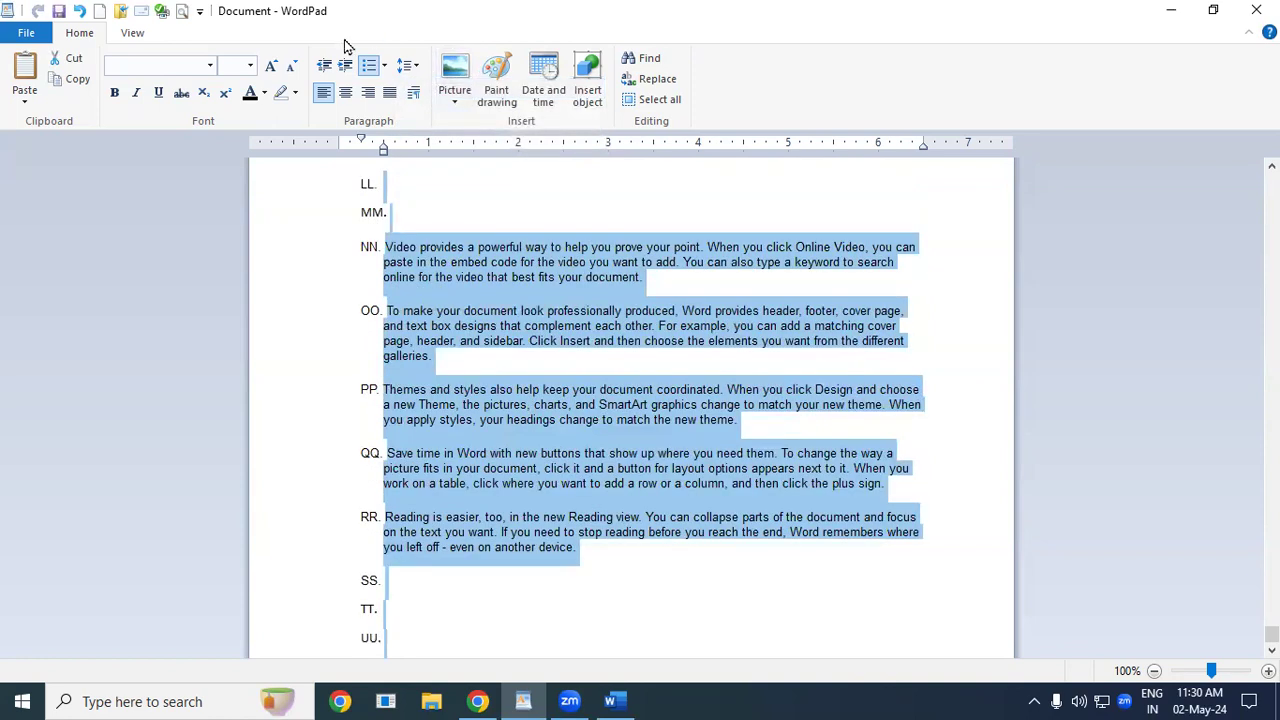
{"action": "left_click", "coordinate": [386, 66]}
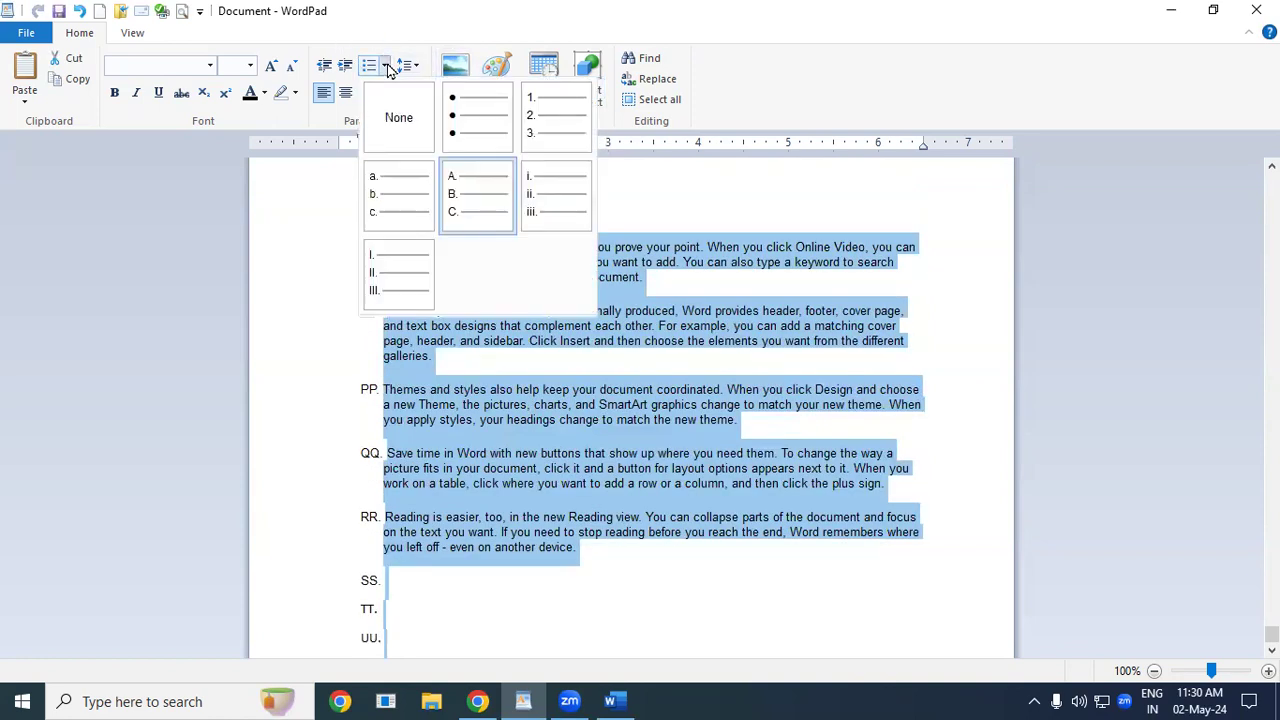
{"action": "left_click", "coordinate": [394, 133]}
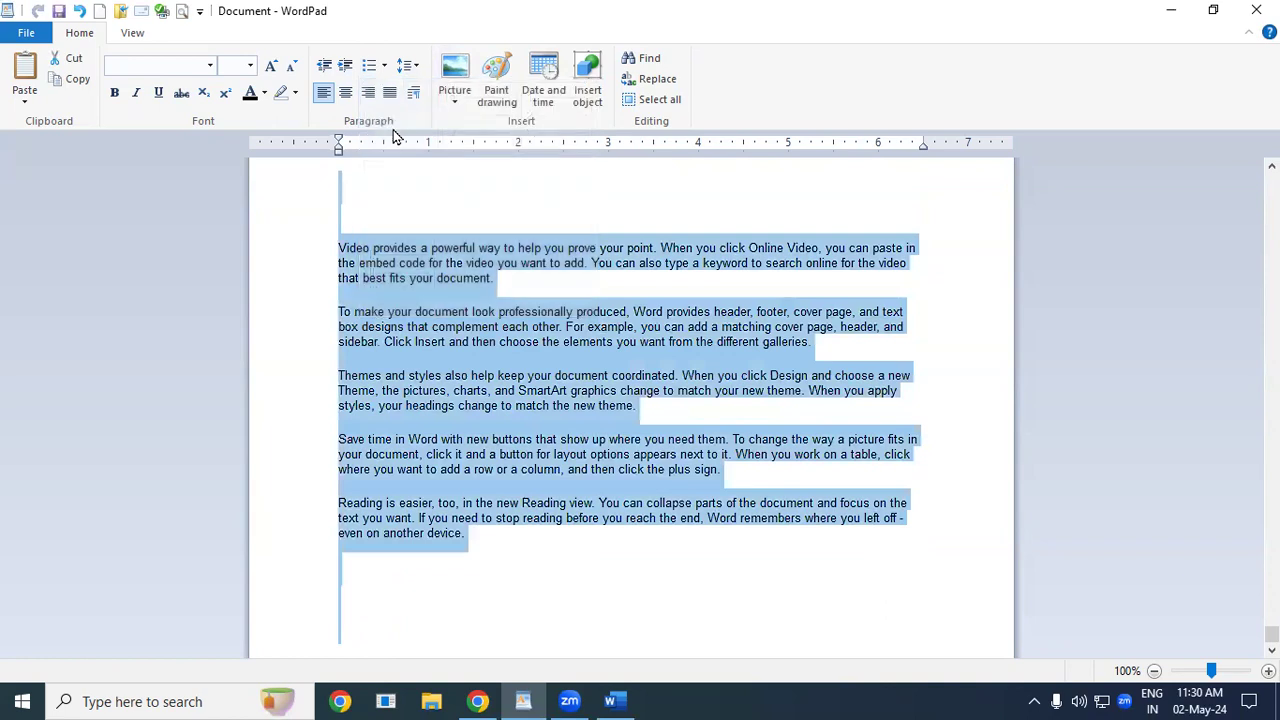
{"action": "scroll", "coordinate": [608, 444], "scroll_direction": "up", "scroll_amount": 2}
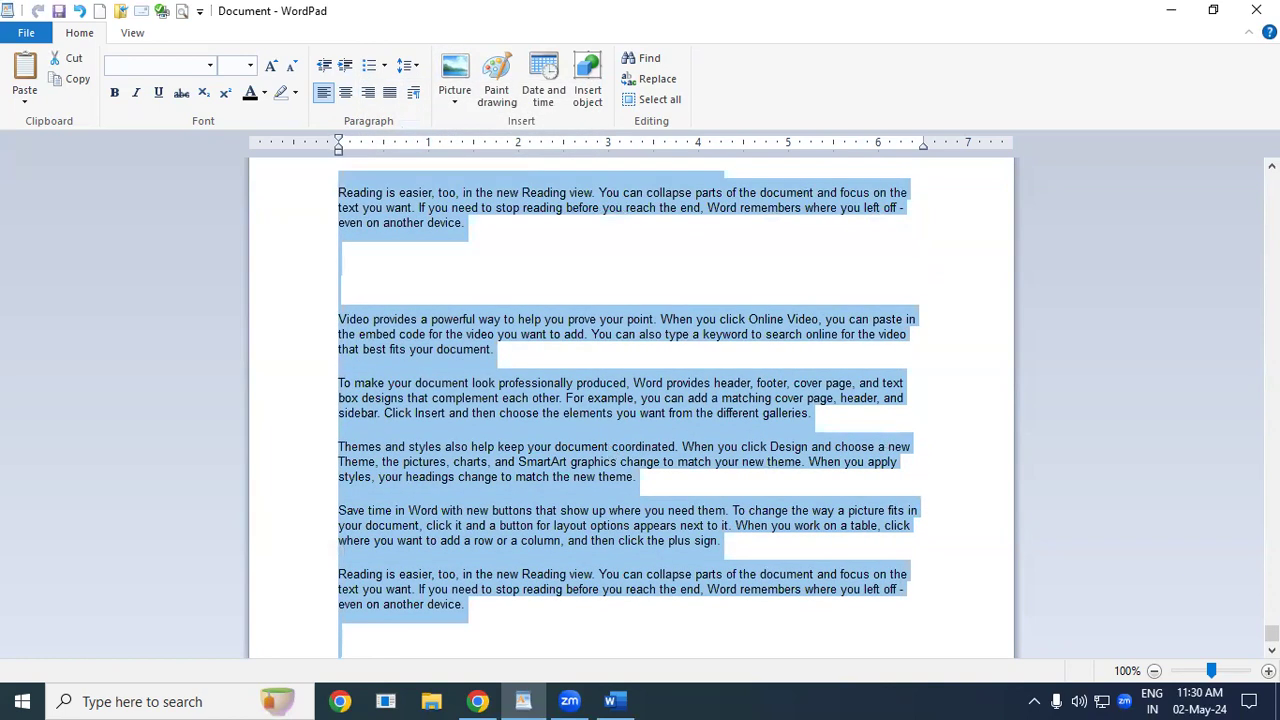
{"action": "left_click_drag", "start_coordinate": [1272, 632], "coordinate": [1236, 178]}
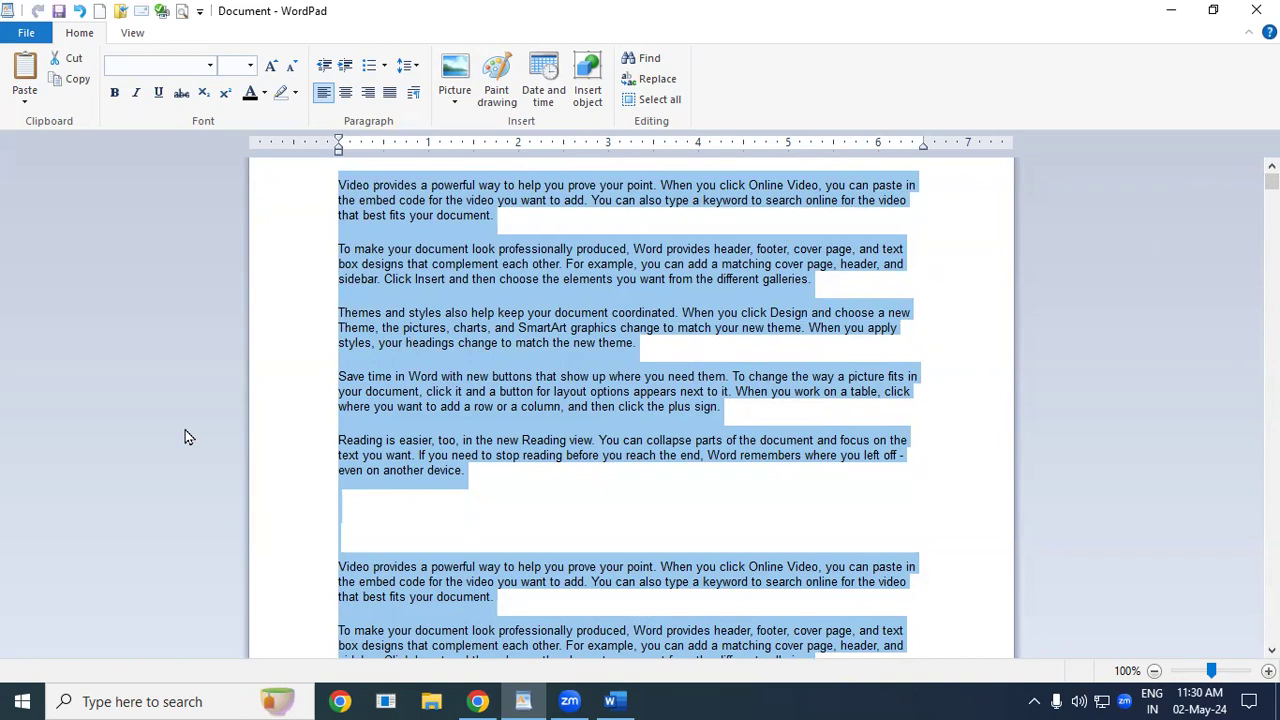
- Right-align the selected sample paragraphs, then delete them all to leave an empty document
{"action": "key", "text": "ctrl+r"}
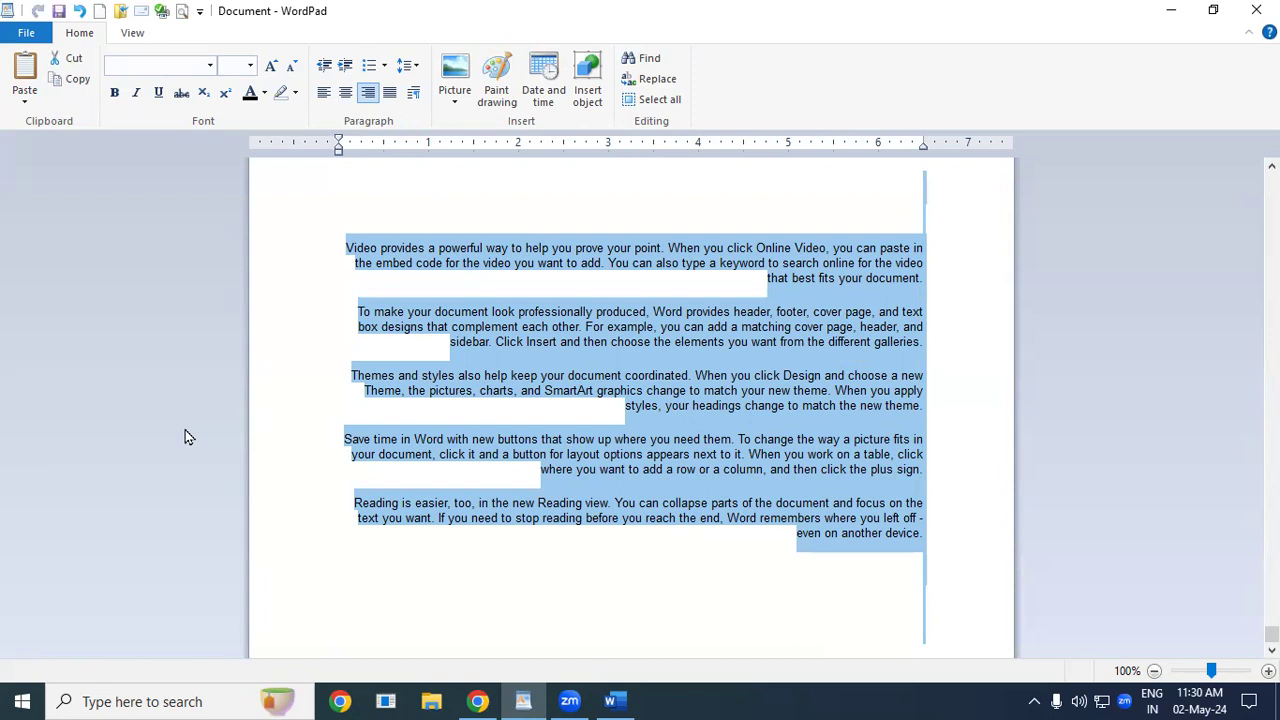
{"action": "key", "text": "Delete"}
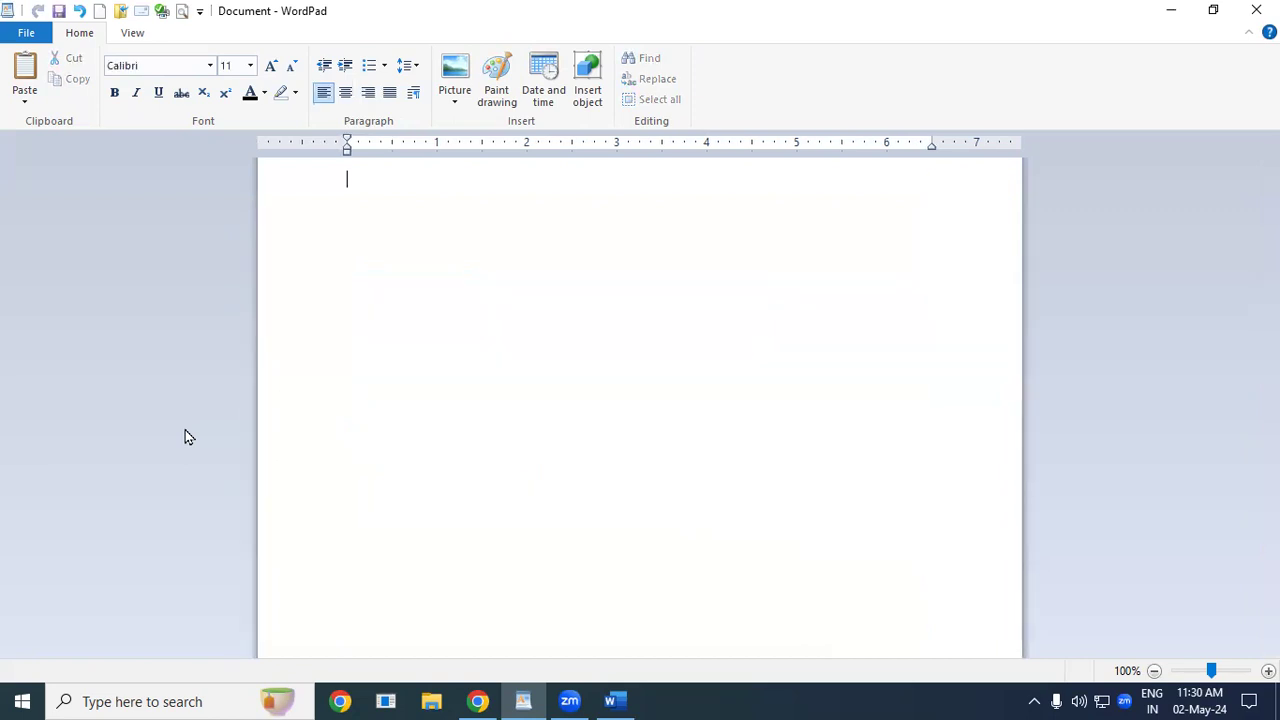
- Paste the five sample paragraphs back as a numbered list 1–5 and select all the text
{"action": "key", "text": "ctrl+v"}
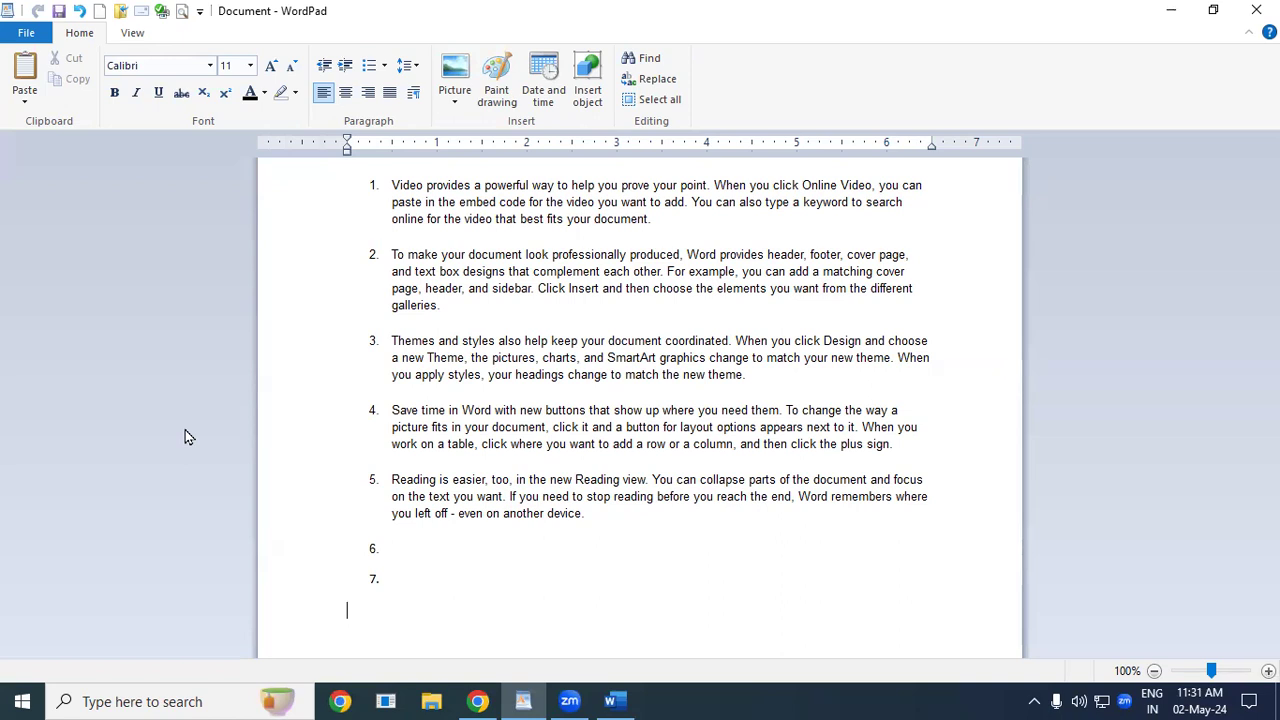
{"action": "key", "text": "ctrl+a"}
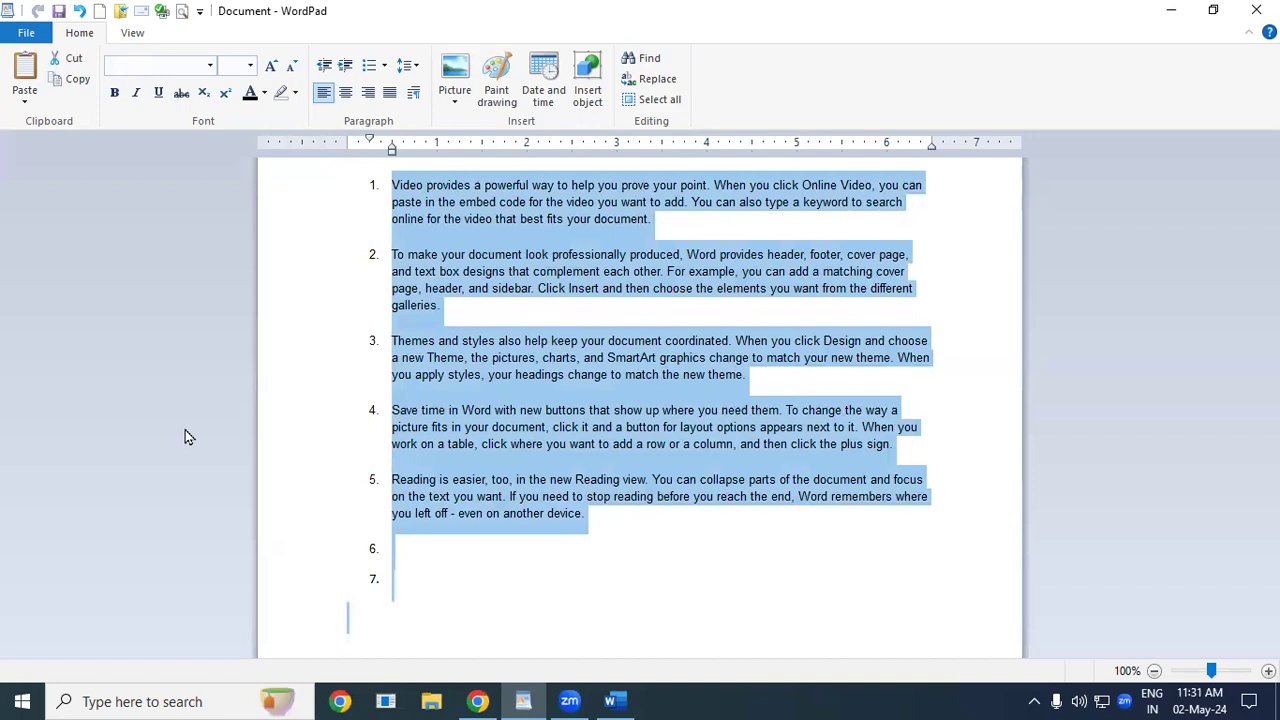
- Set the list style to None, try centre and right alignment, then left-align the paragraphs
{"action": "left_click", "coordinate": [382, 66]}
{"action": "left_click", "coordinate": [397, 115]}
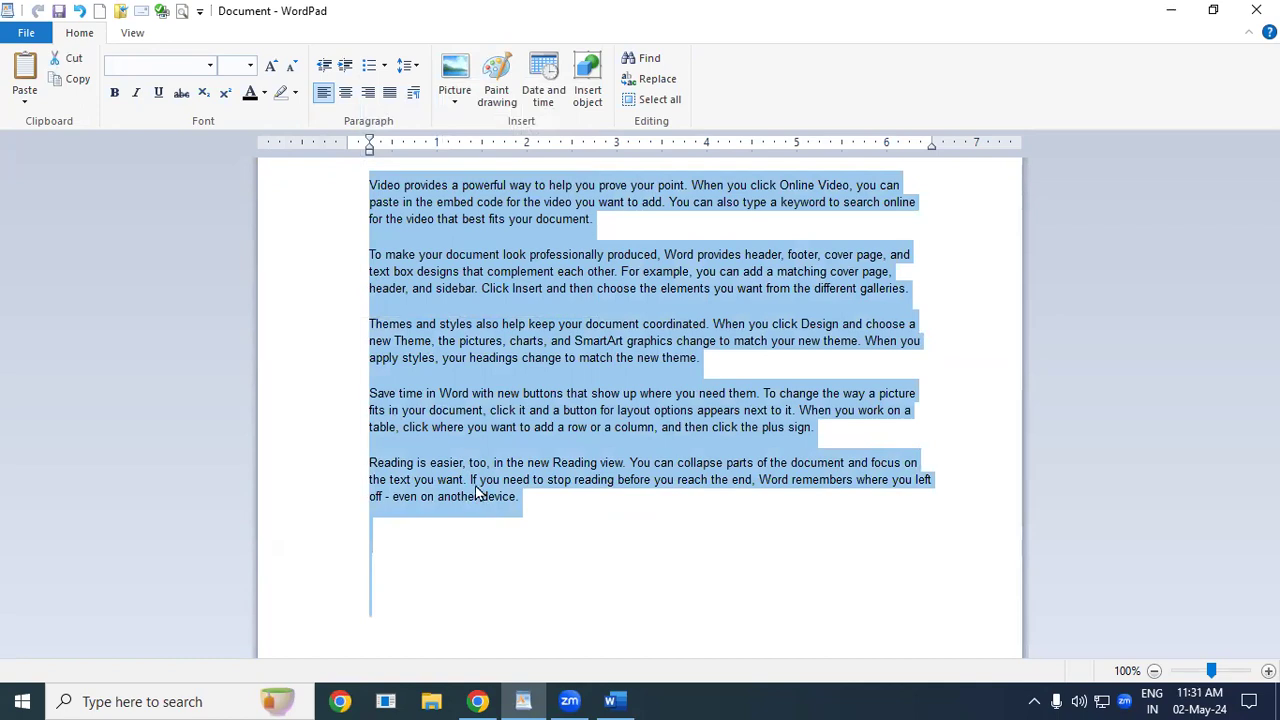
{"action": "key", "text": "ctrl+e"}
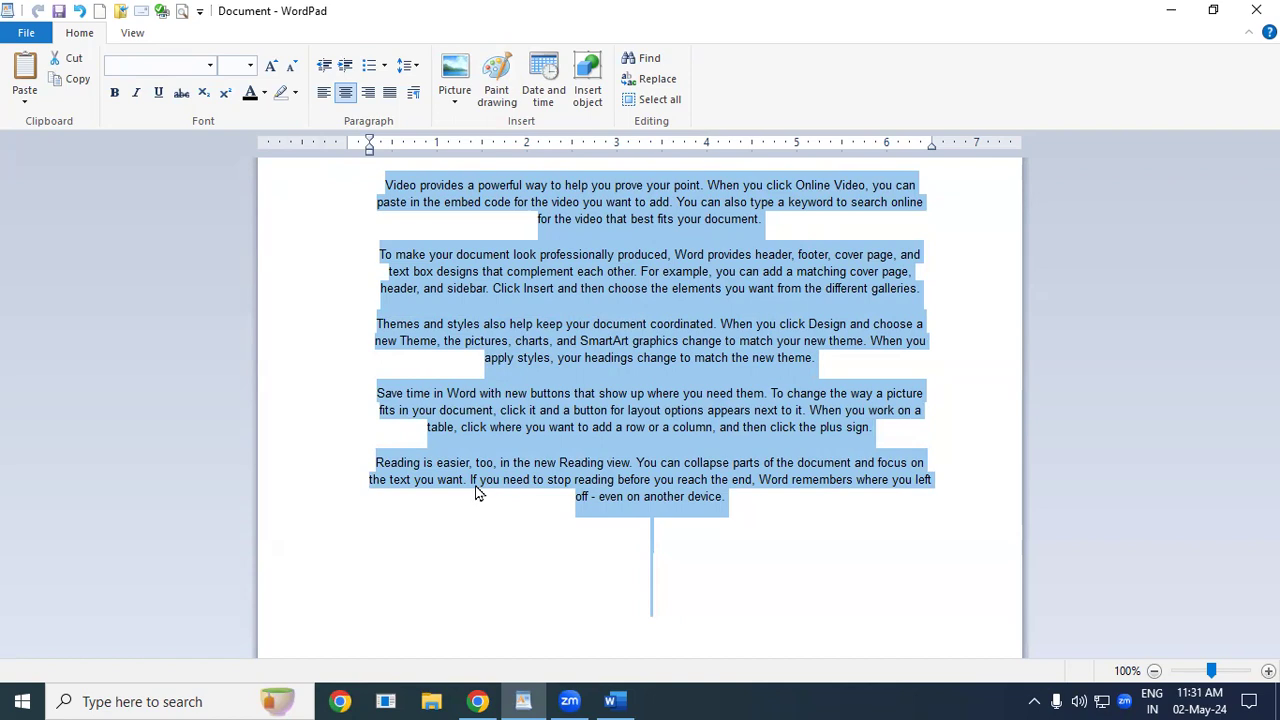
{"action": "key", "text": "ctrl+r"}
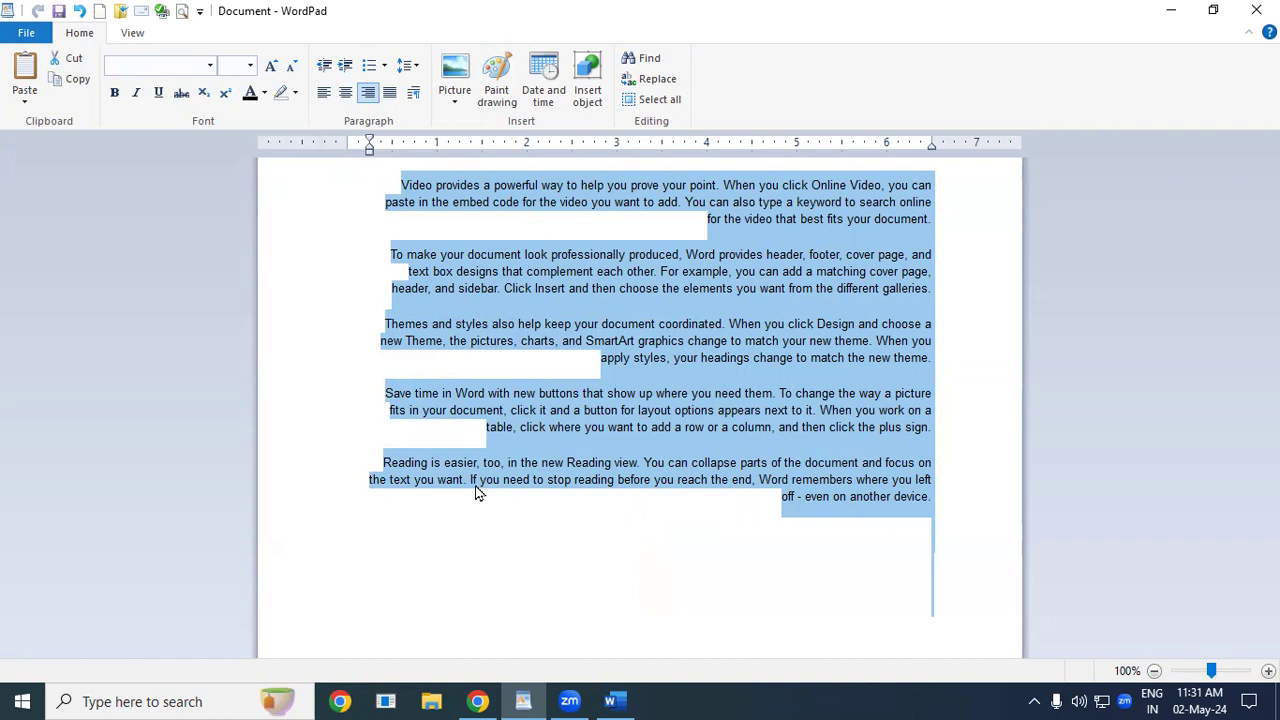
{"action": "key", "text": "ctrl+l"}
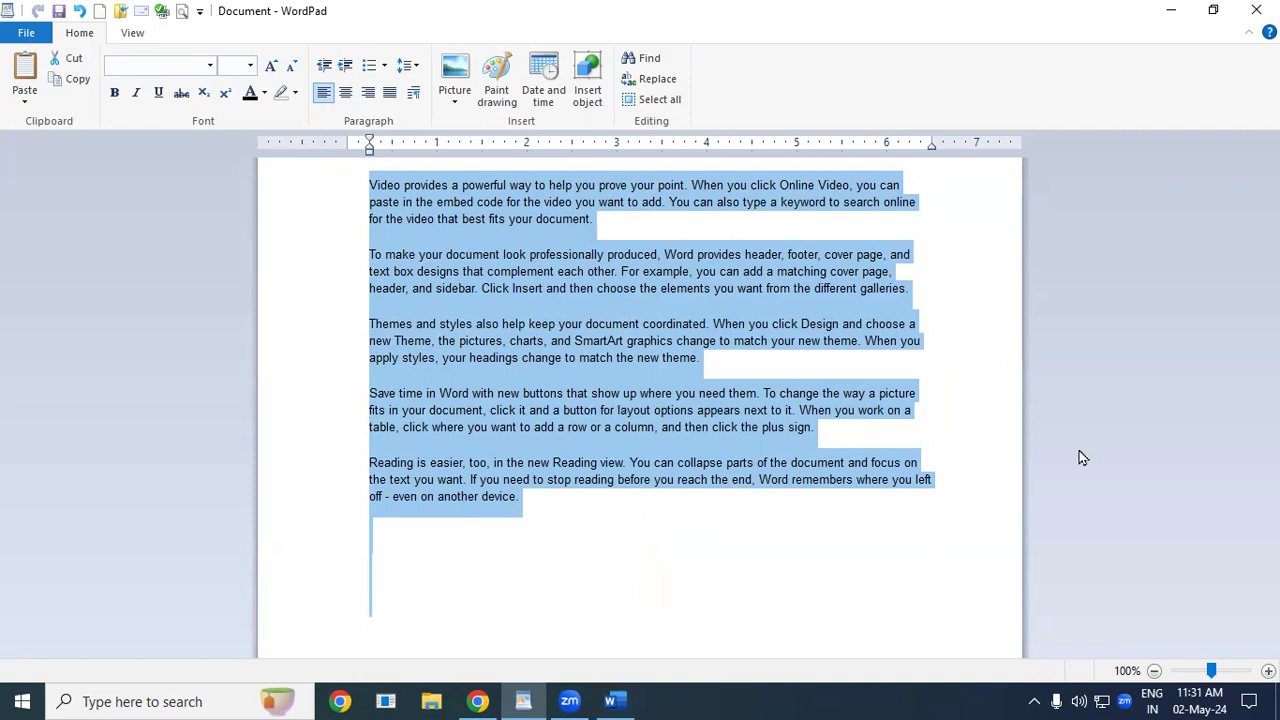
- Select all the text, grow its font size toward 16, then select the word 'each'
{"action": "left_click", "coordinate": [370, 272]}
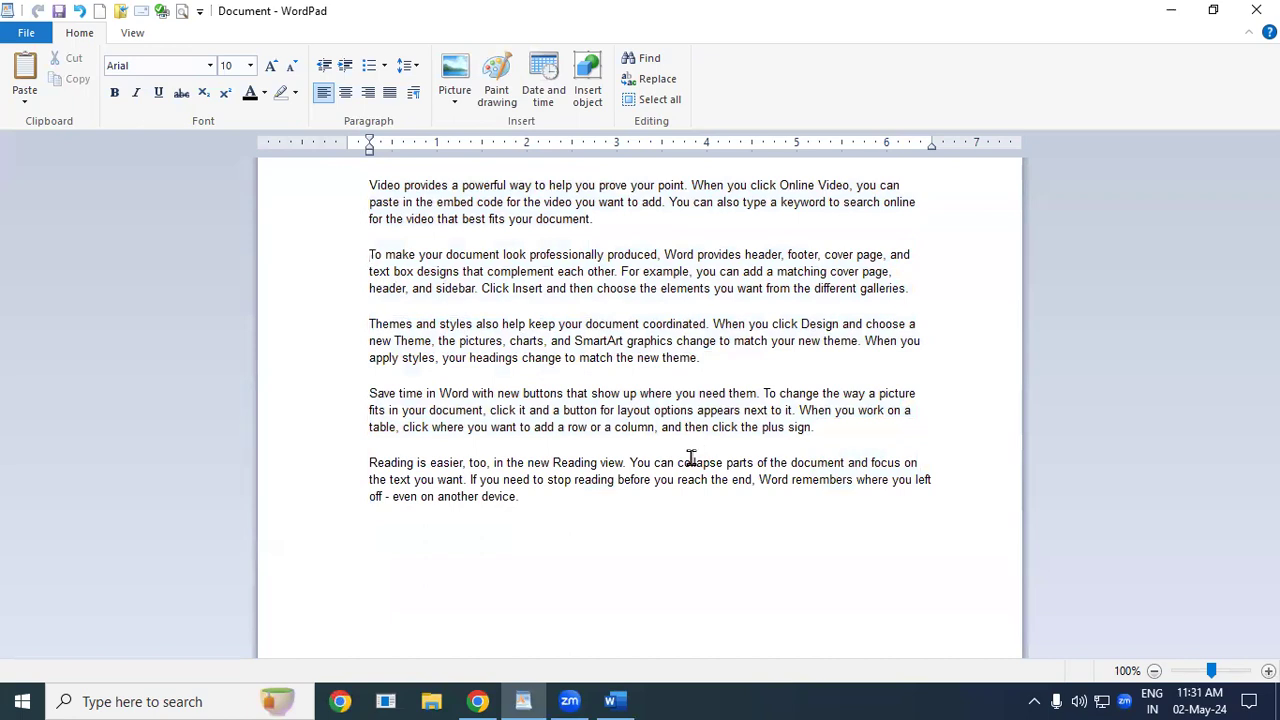
{"action": "key", "text": "ctrl+a"}
{"action": "key", "text": "ctrl+shift+period"}
{"action": "key", "text": "ctrl+shift+period"}
{"action": "key", "text": "ctrl+shift+period"}
{"action": "key", "text": "ctrl+shift+period"}
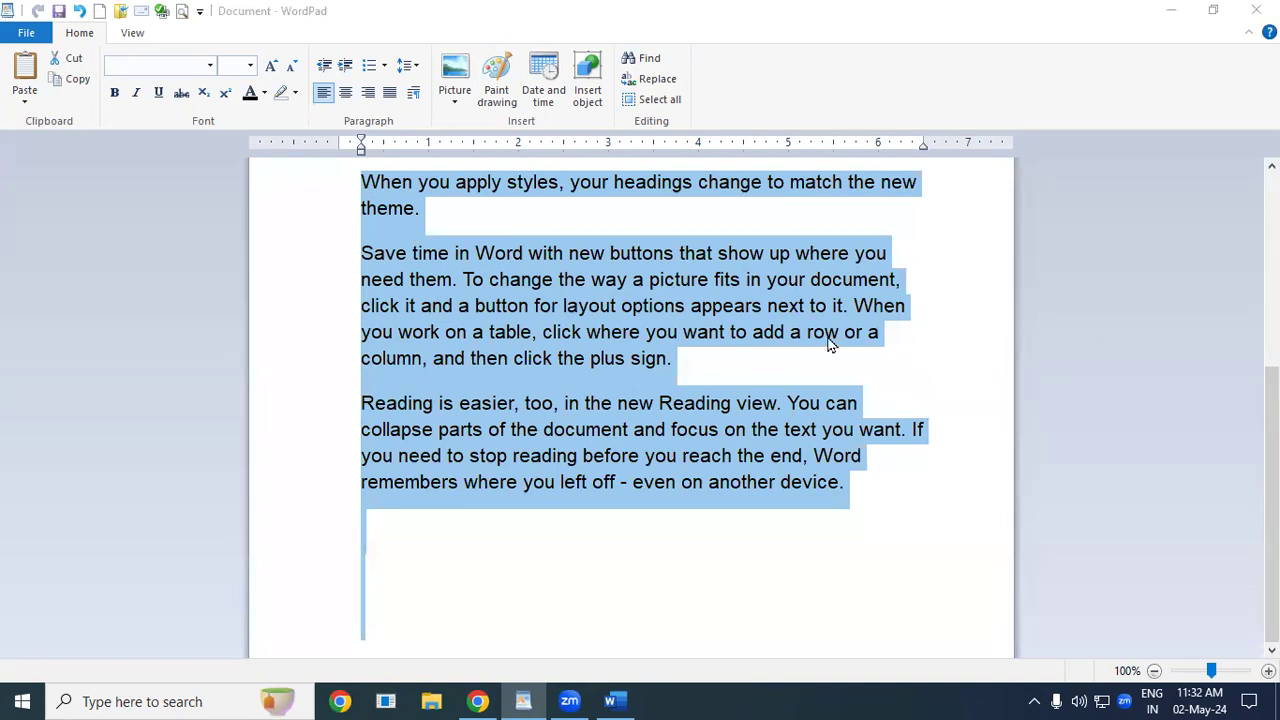
{"action": "scroll", "coordinate": [374, 431], "scroll_direction": "up", "scroll_amount": 1}
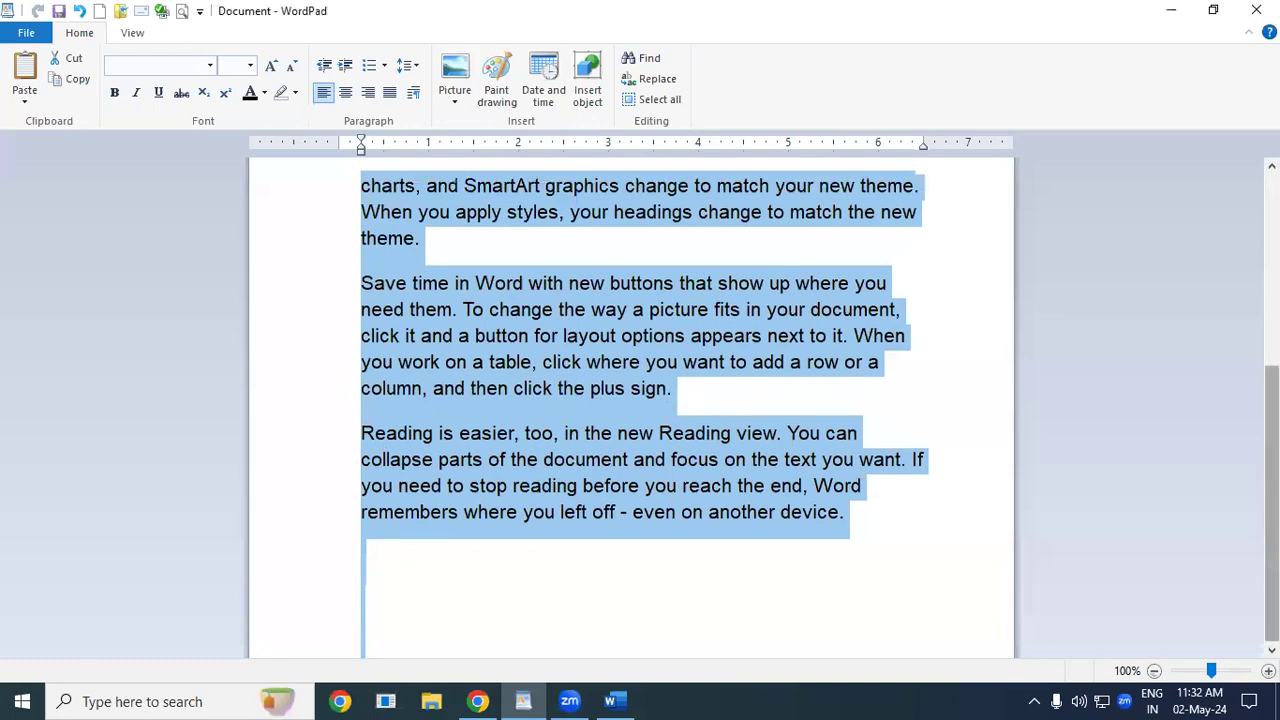
{"action": "scroll", "coordinate": [490, 378], "scroll_direction": "up", "scroll_amount": 5}
{"action": "double_click", "coordinate": [488, 370]}
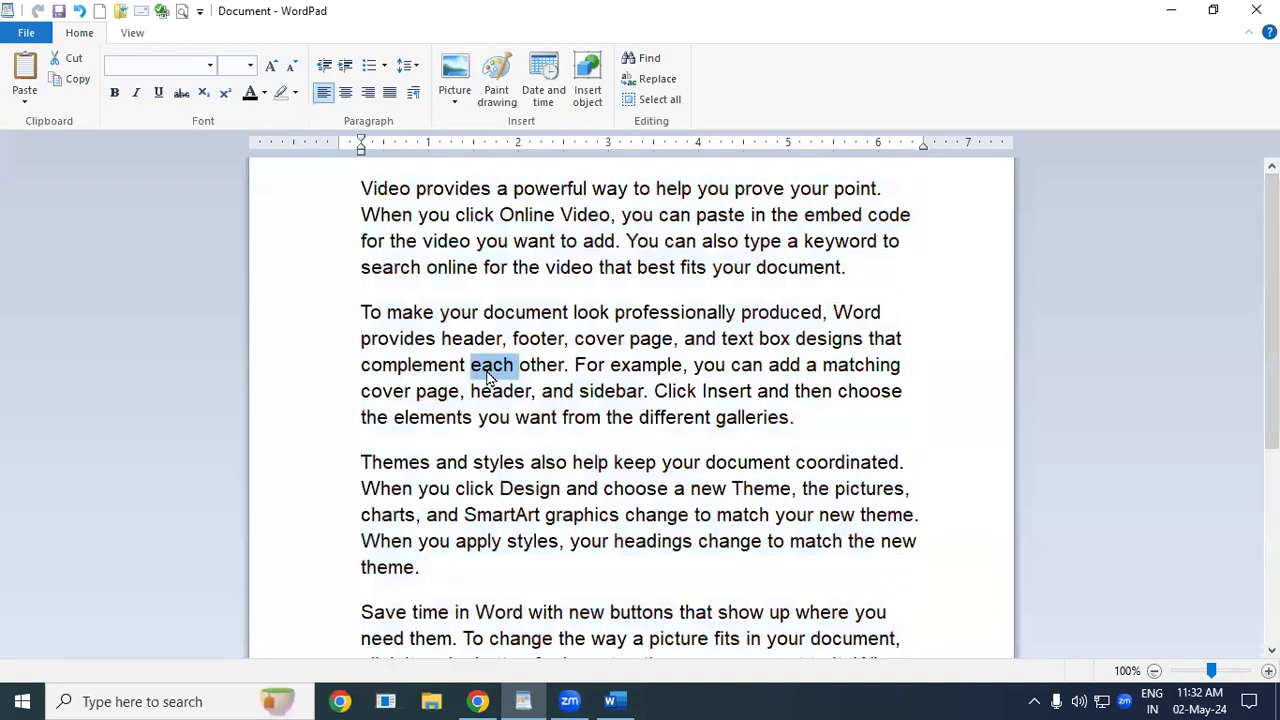
- Join the 'To make' paragraph onto the end of the opening paragraph
{"action": "left_click", "coordinate": [353, 313]}
{"action": "left_click", "coordinate": [361, 314]}
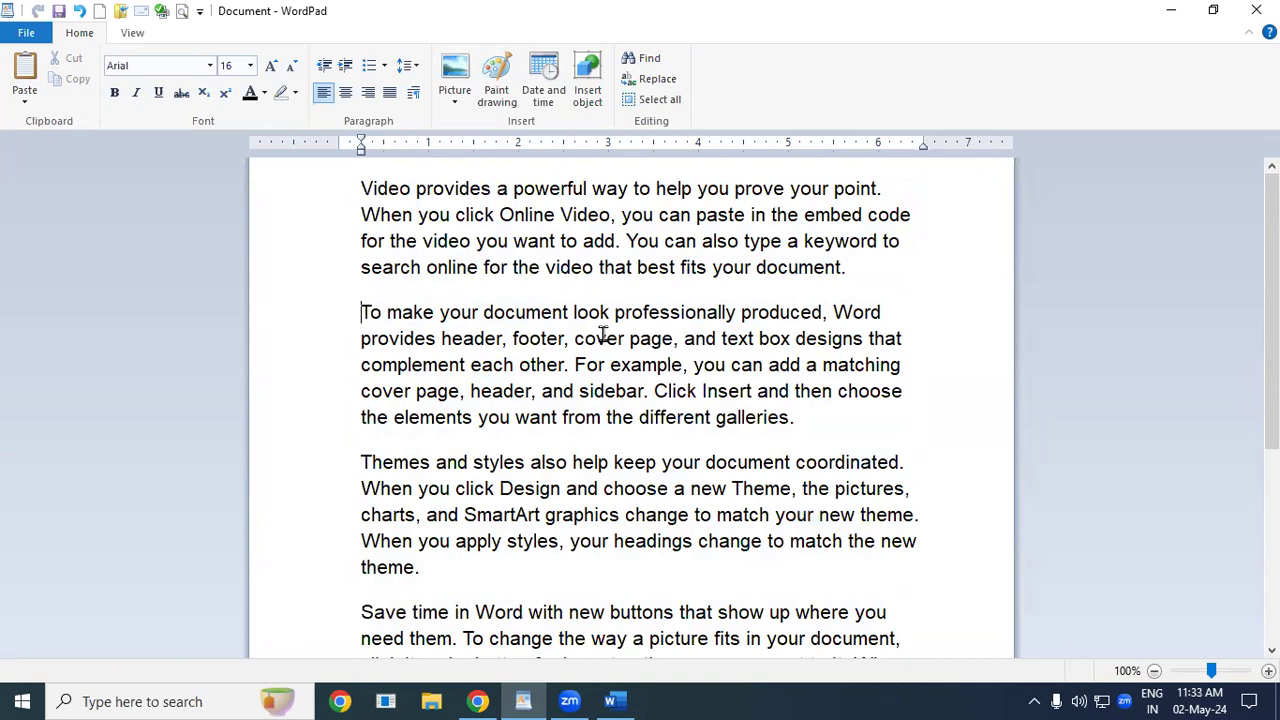
{"action": "key", "text": "BackSpace"}
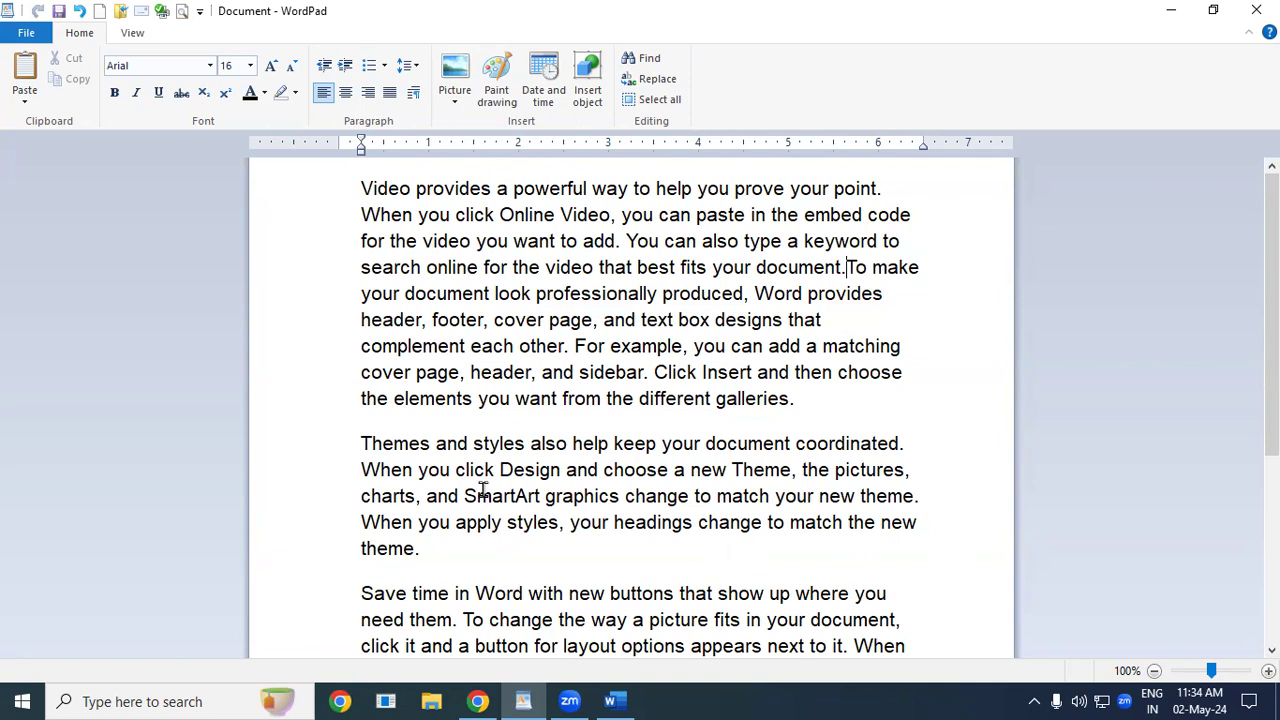
- Join the 'Themes and styles' paragraph on, deleting the characters just before 'Themes'
{"action": "left_click", "coordinate": [363, 443]}
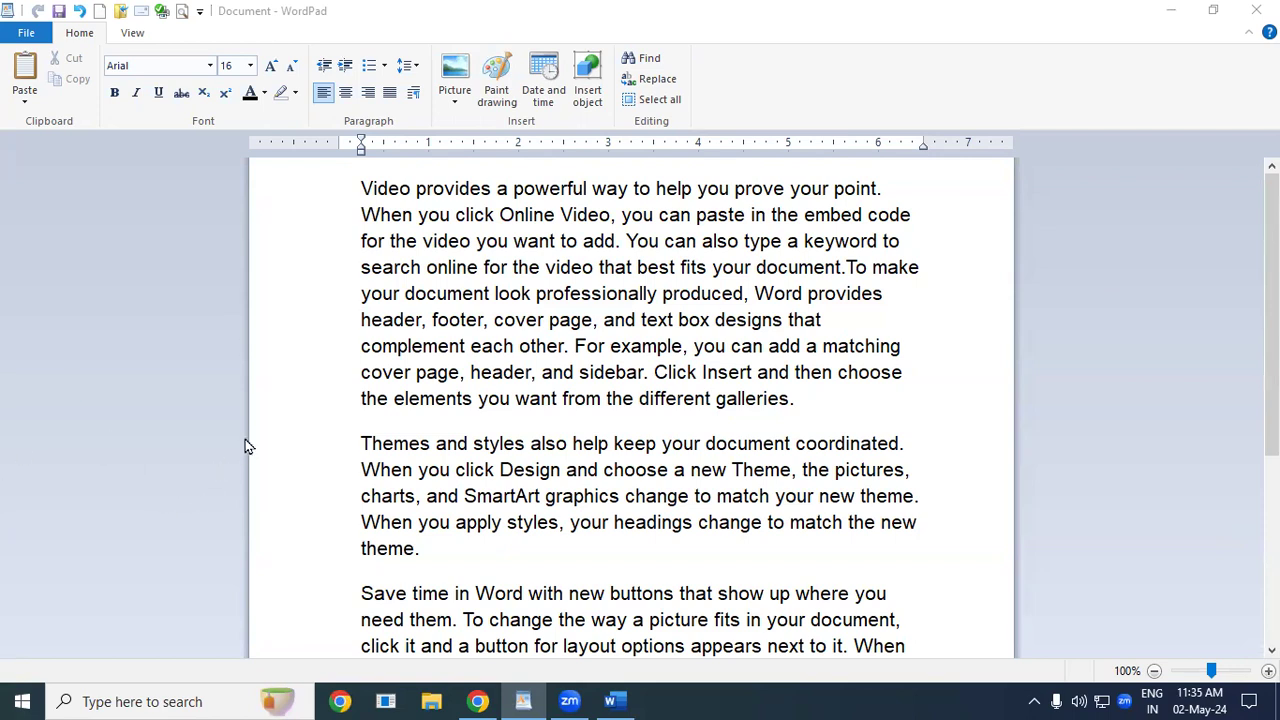
{"action": "left_click", "coordinate": [362, 443]}
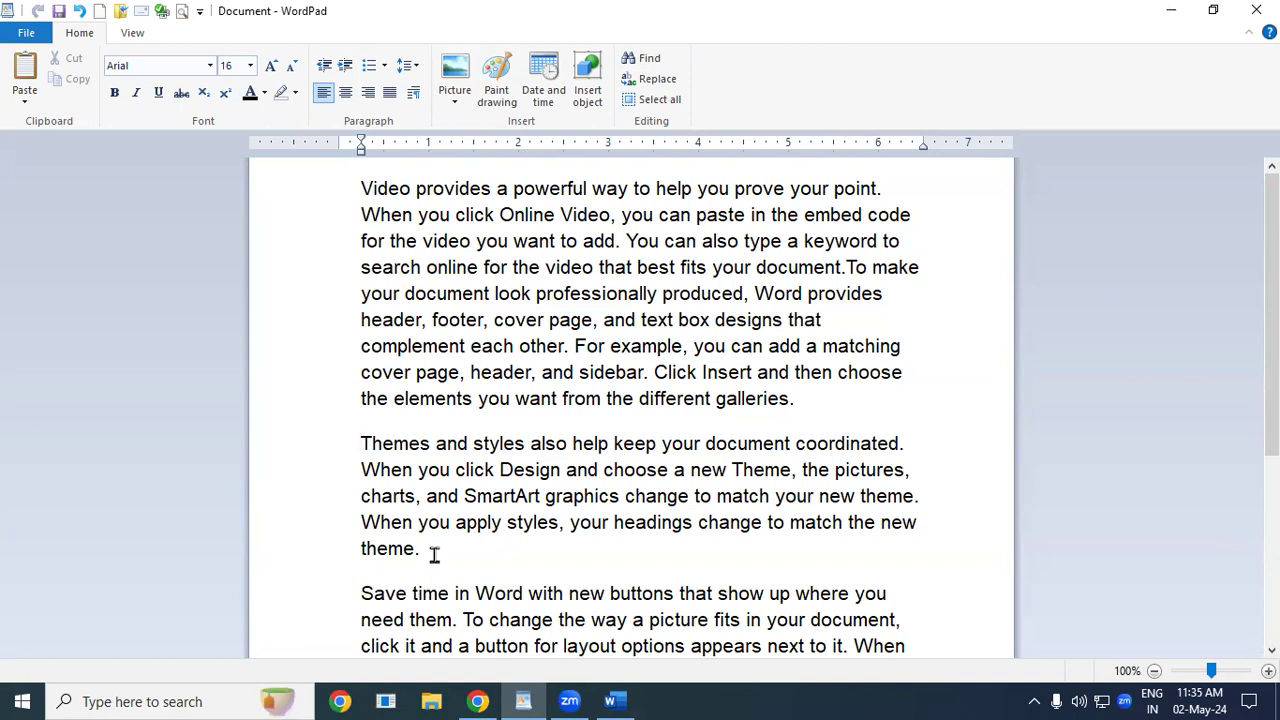
{"action": "key", "text": "BackSpace"}
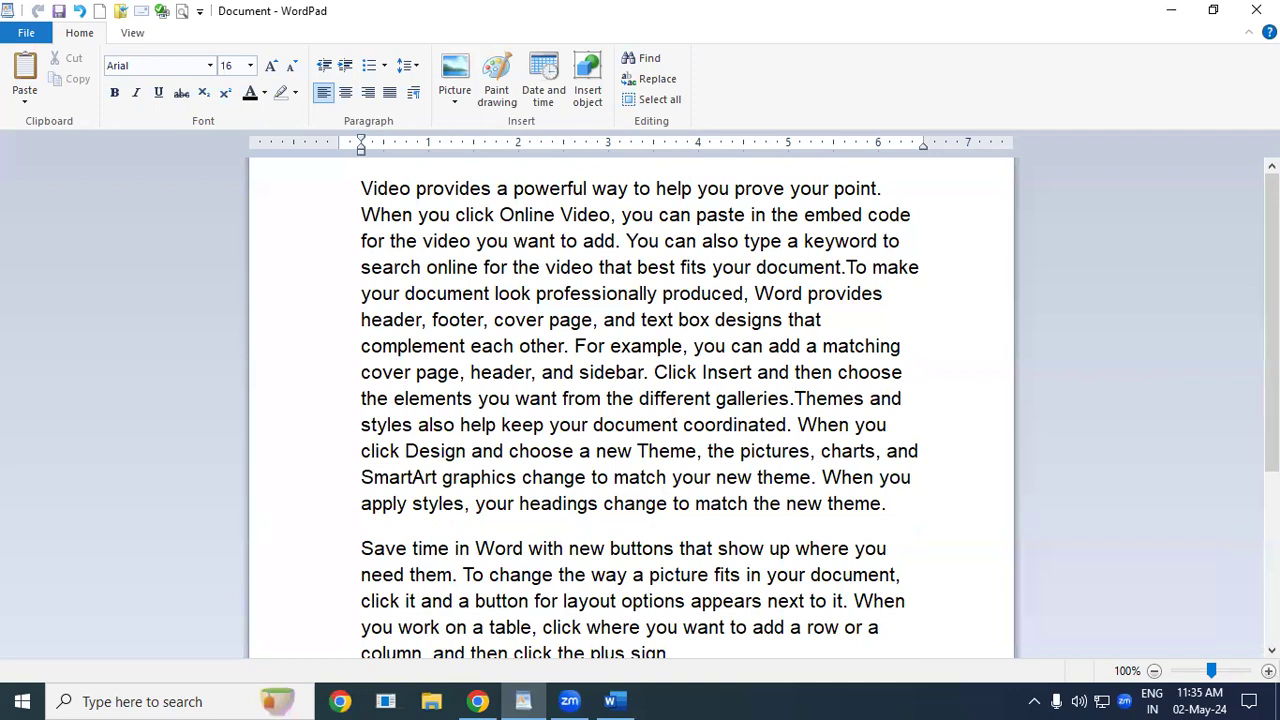
{"action": "key", "text": "BackSpace"}
{"action": "key", "text": "BackSpace"}
{"action": "key", "text": "BackSpace"}
{"action": "key", "text": "BackSpace"}
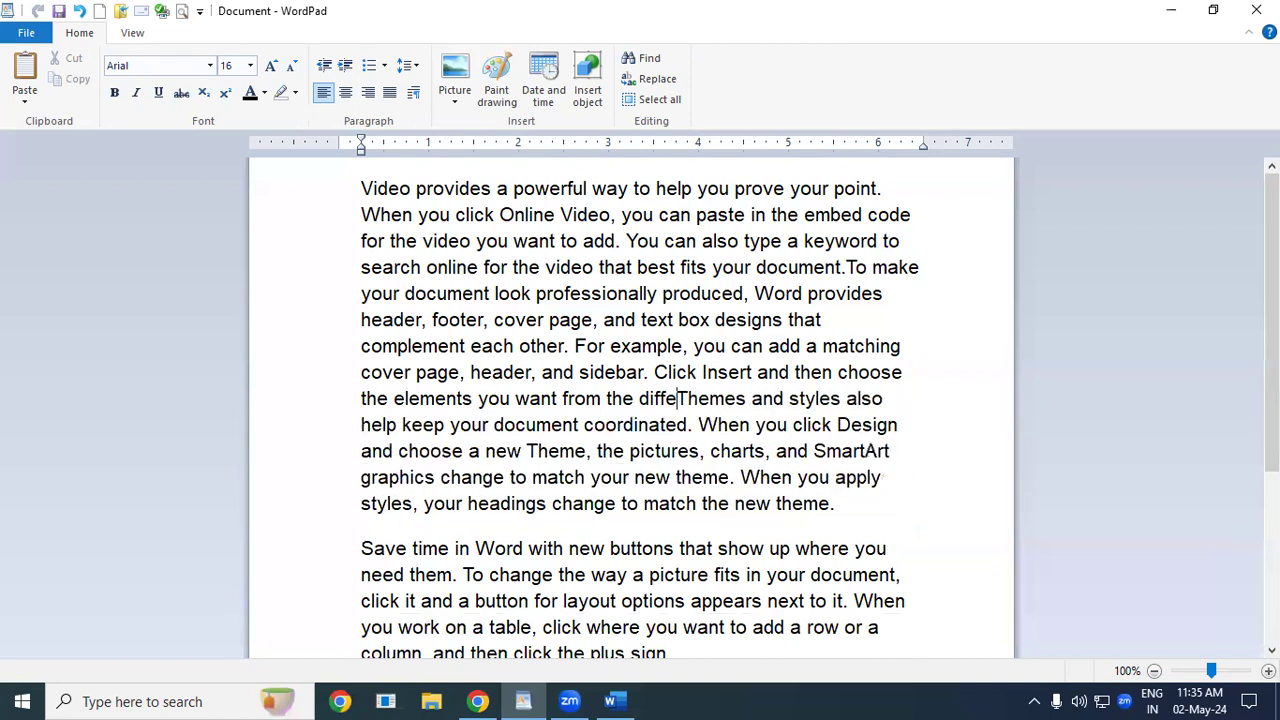
{"action": "key", "text": "BackSpace"}
{"action": "key", "text": "BackSpace"}
{"action": "key", "text": "BackSpace"}
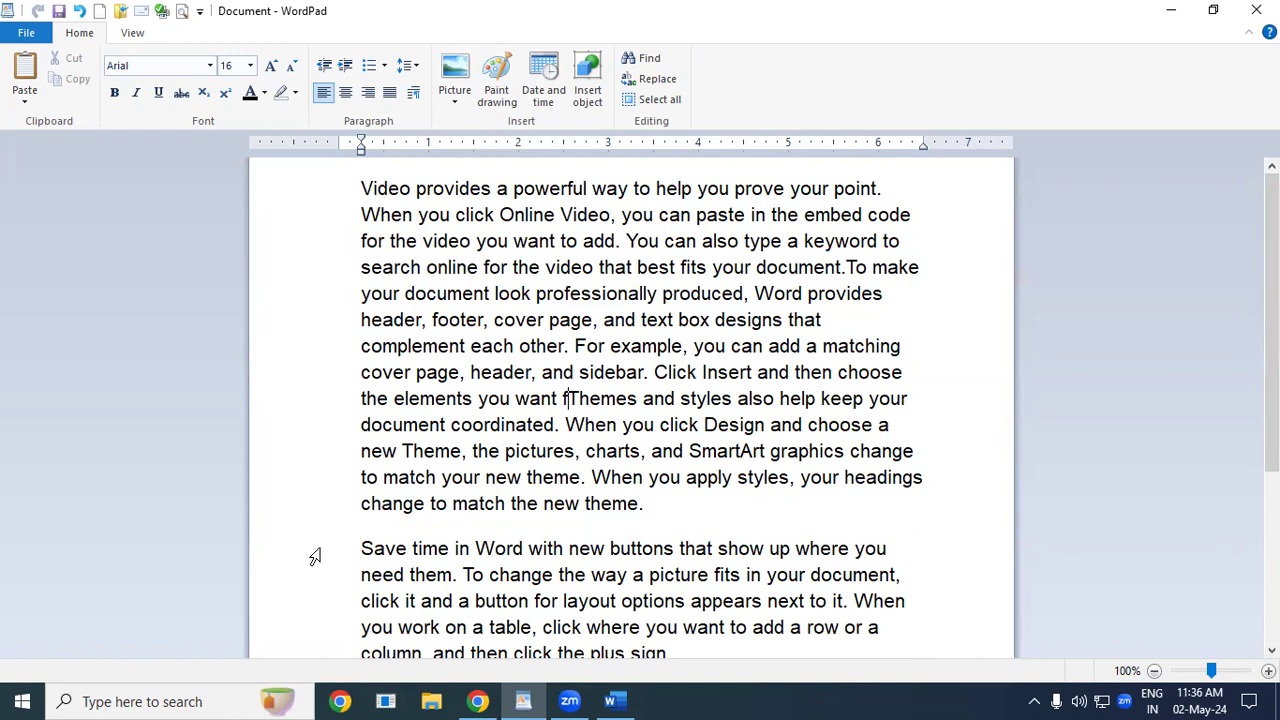
- Merge 'Save time in Word' onto 'the new theme.', then select all and deselect
{"action": "left_click", "coordinate": [354, 548]}
{"action": "left_click", "coordinate": [363, 550]}
{"action": "key", "text": "BackSpace"}
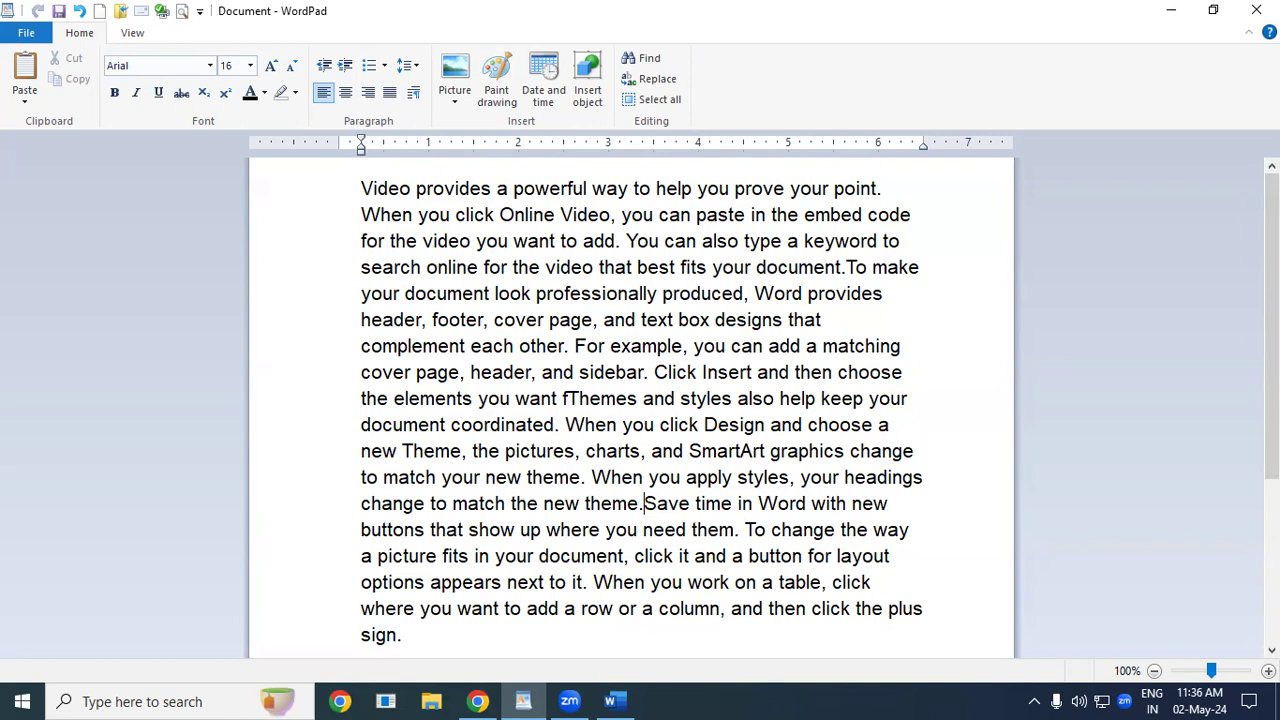
{"action": "key", "text": "ctrl+a"}
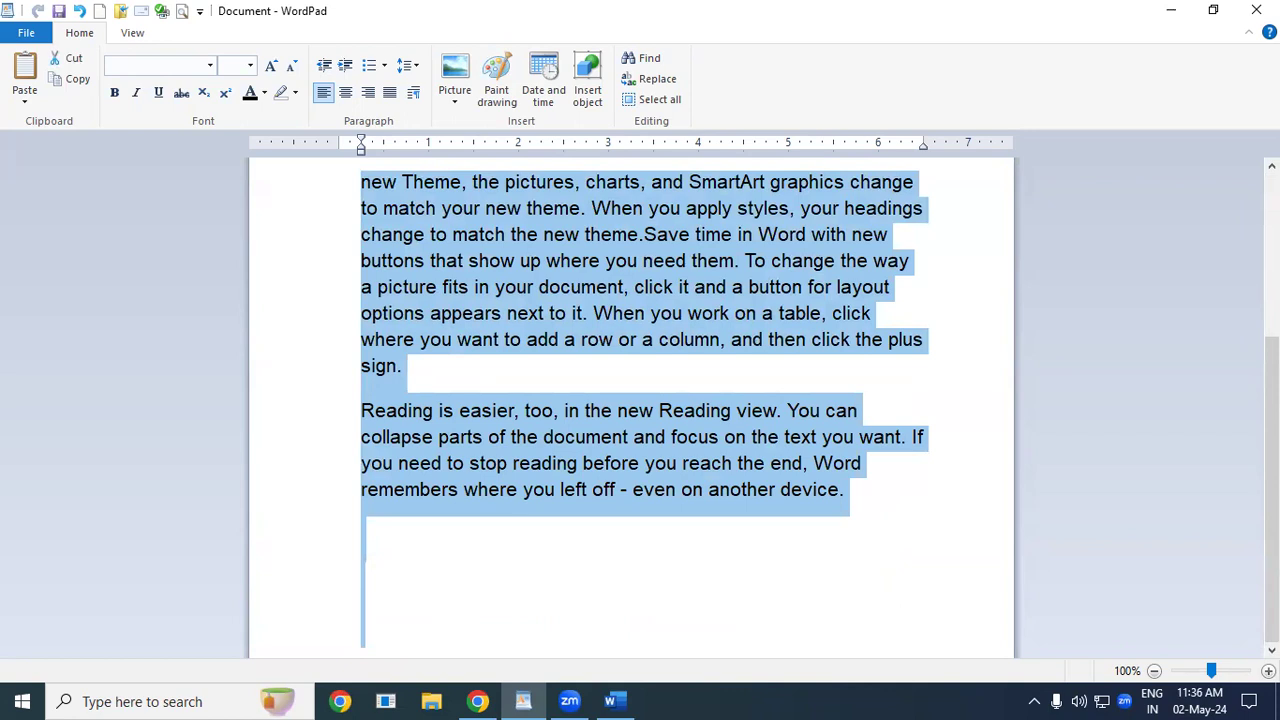
{"action": "left_click", "coordinate": [402, 535]}
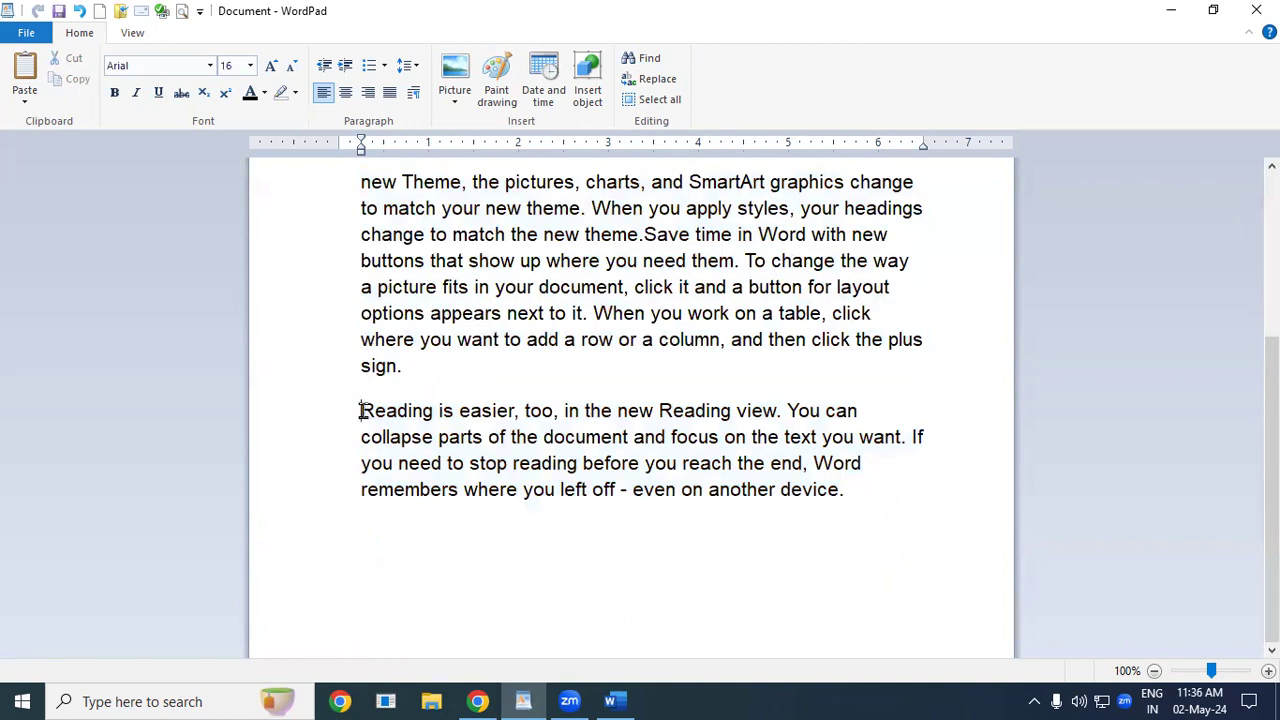
- Join 'Reading is easier' onto the previous text, select all, justify, then left-align it
{"action": "key", "text": "BackSpace"}
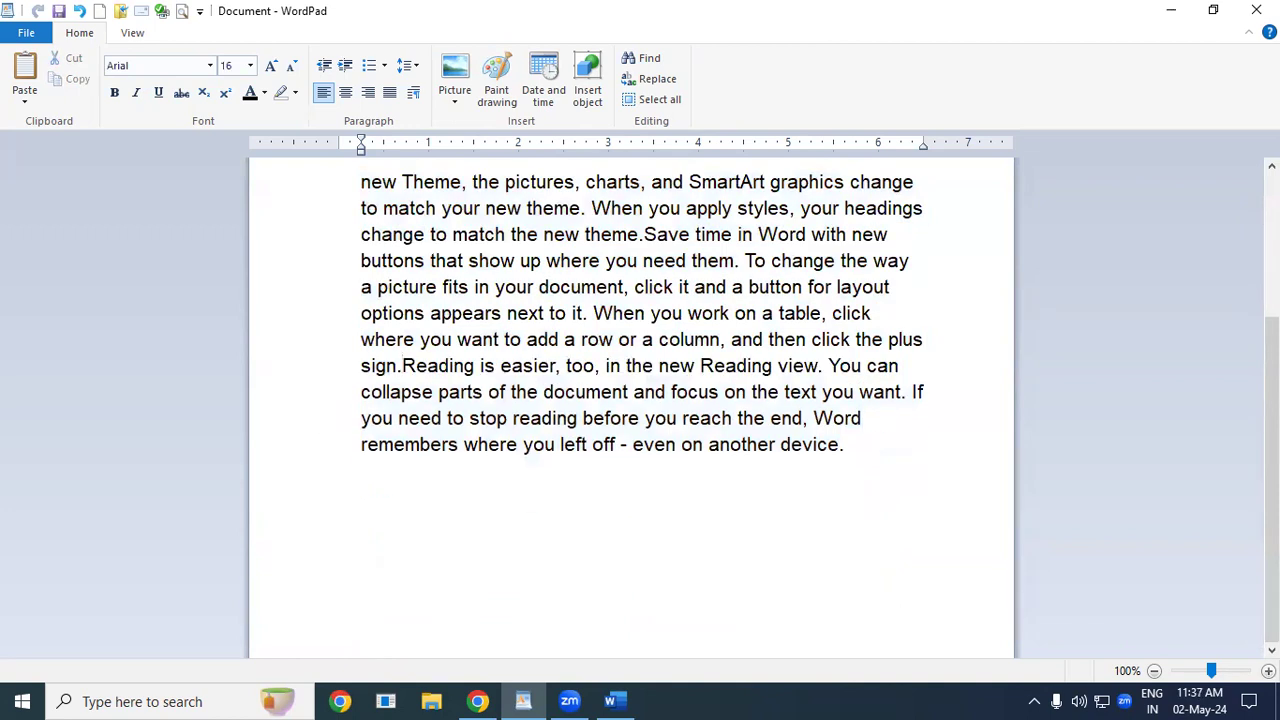
{"action": "key", "text": "ctrl+a"}
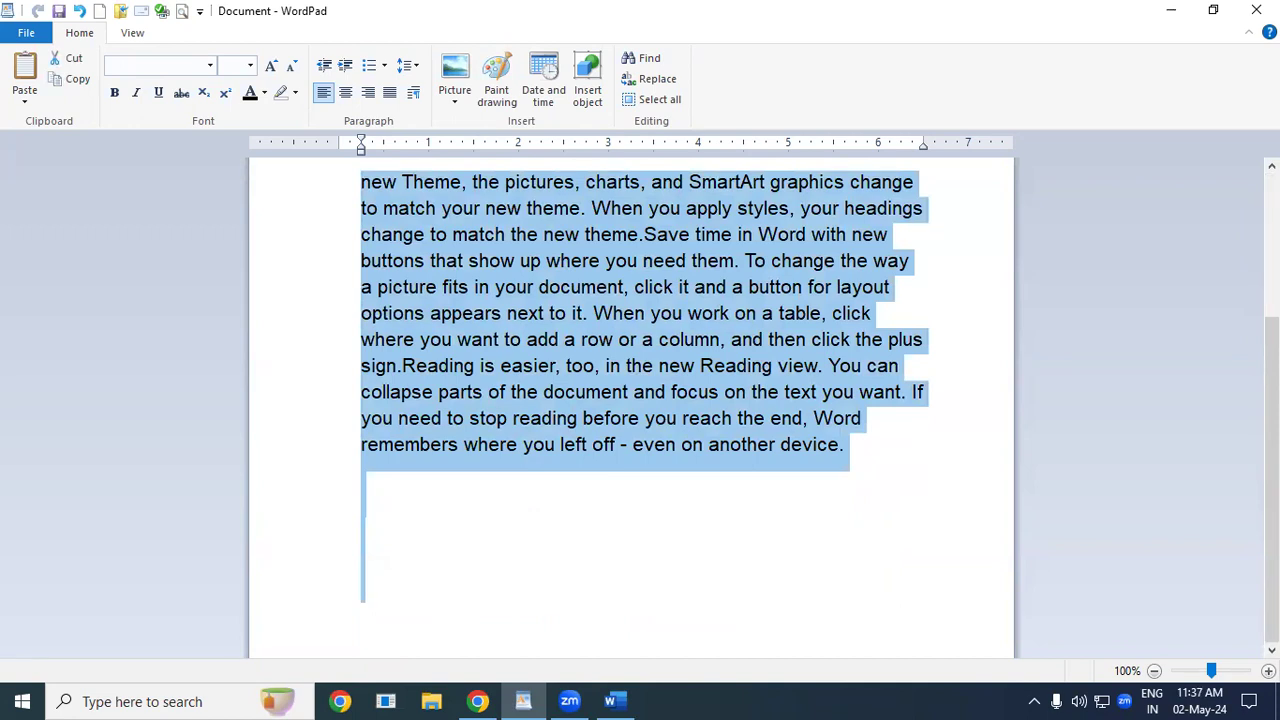
{"action": "key", "text": "ctrl+j"}
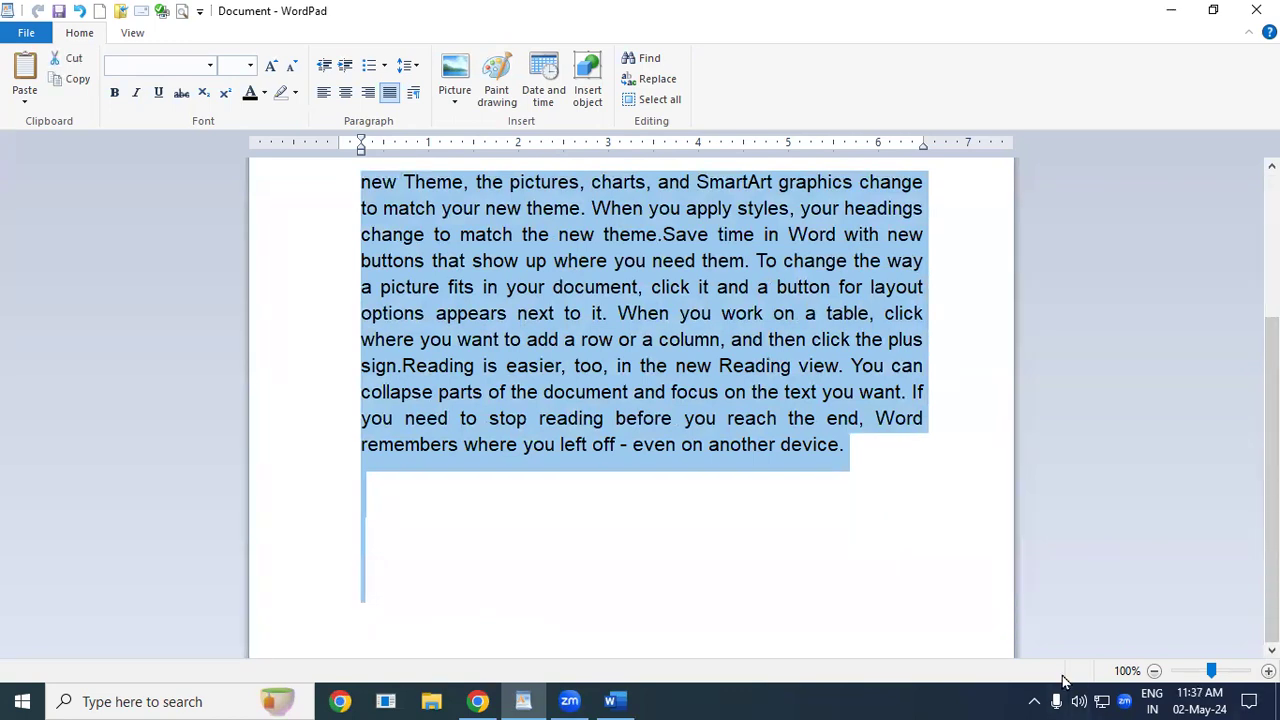
{"action": "left_click_drag", "start_coordinate": [1268, 600], "coordinate": [1268, 455]}
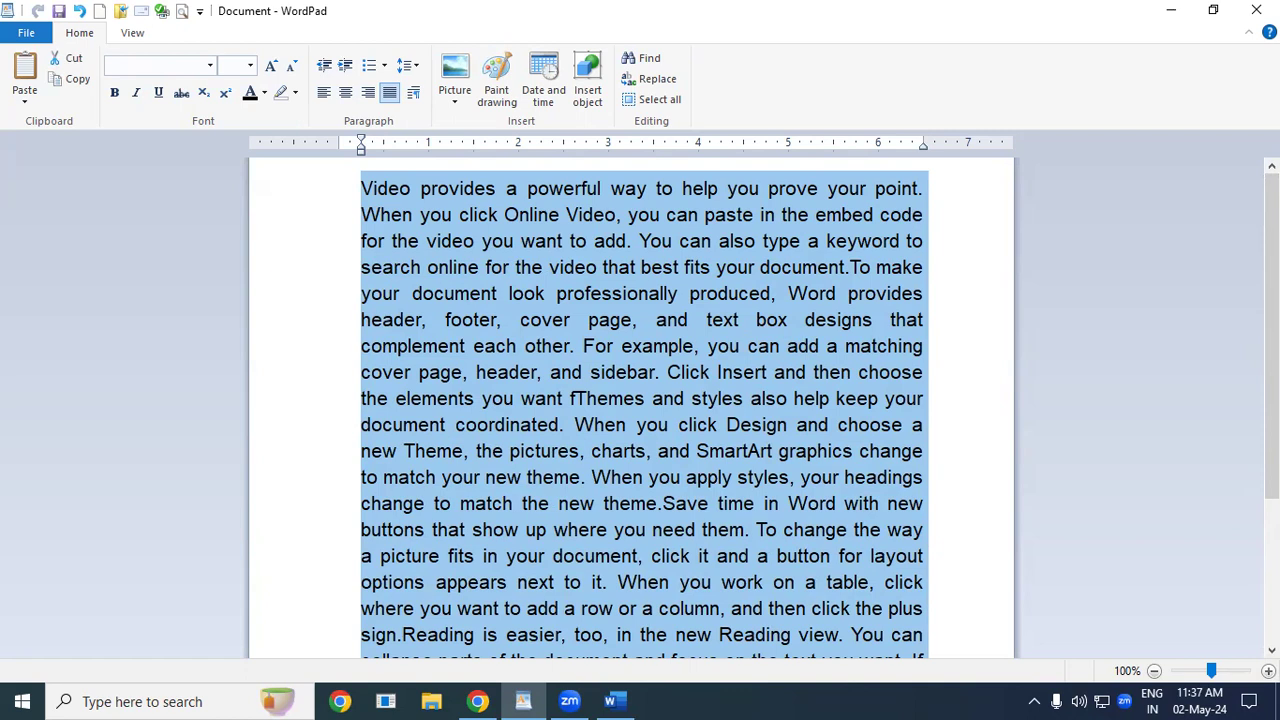
{"action": "key", "text": "ctrl+l"}
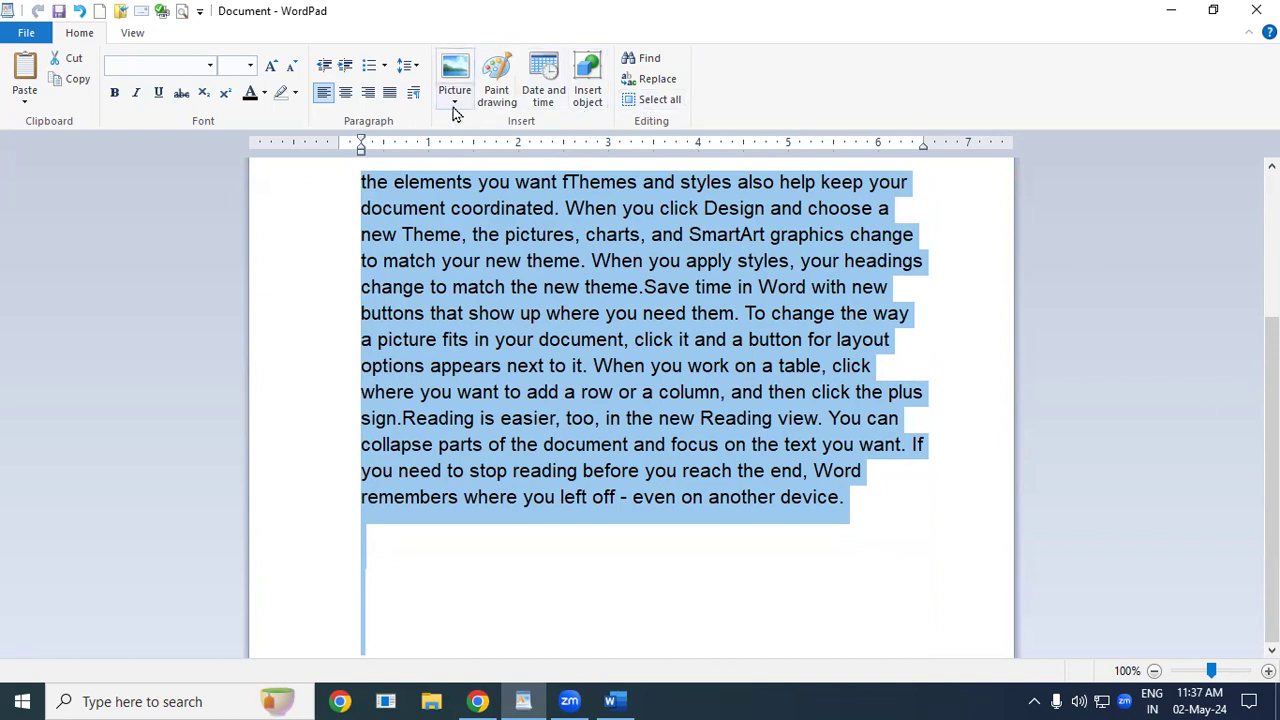
- Apply 1.00 line spacing and Center alignment through the Paragraph dialog
{"action": "left_click", "coordinate": [412, 93]}
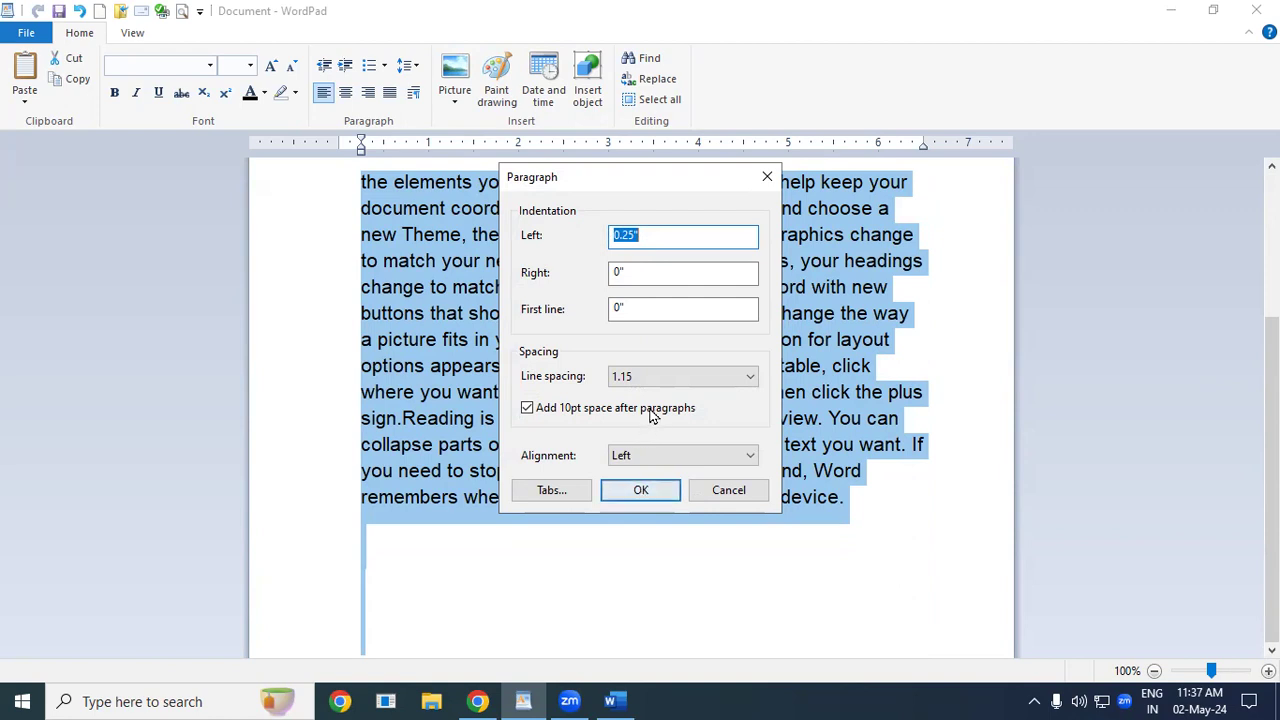
{"action": "left_click", "coordinate": [670, 378]}
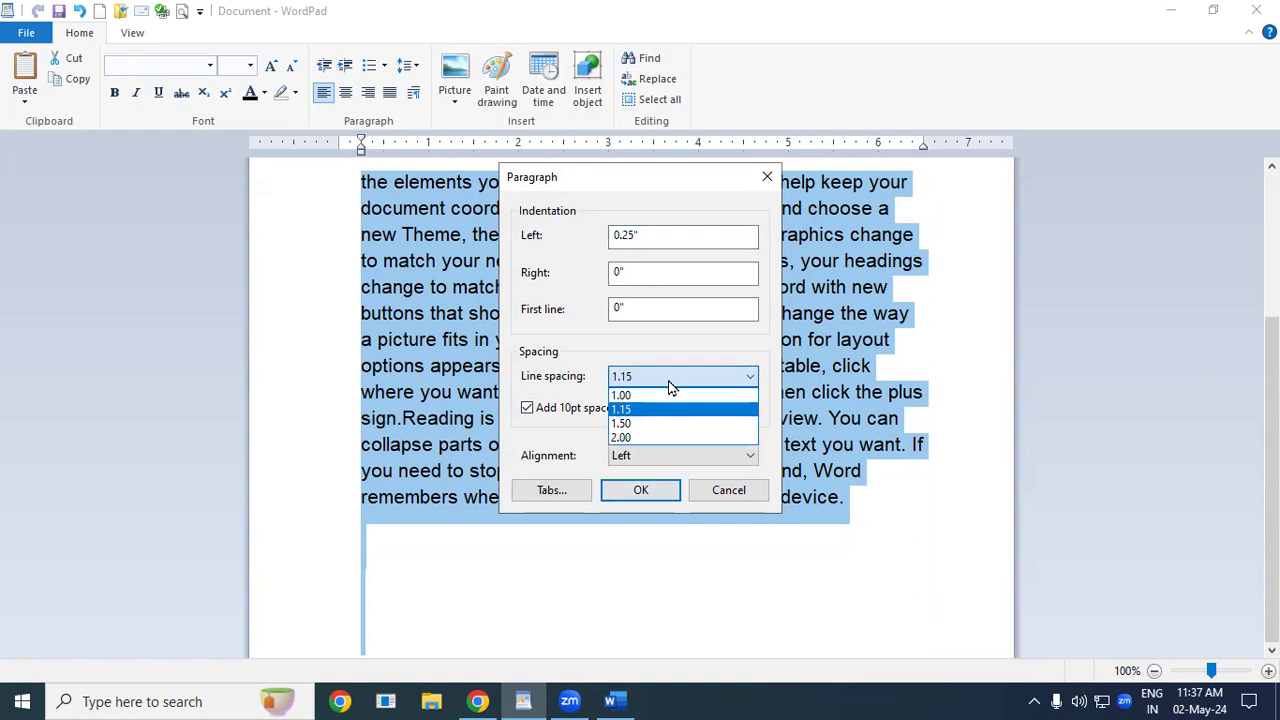
{"action": "left_click", "coordinate": [650, 399]}
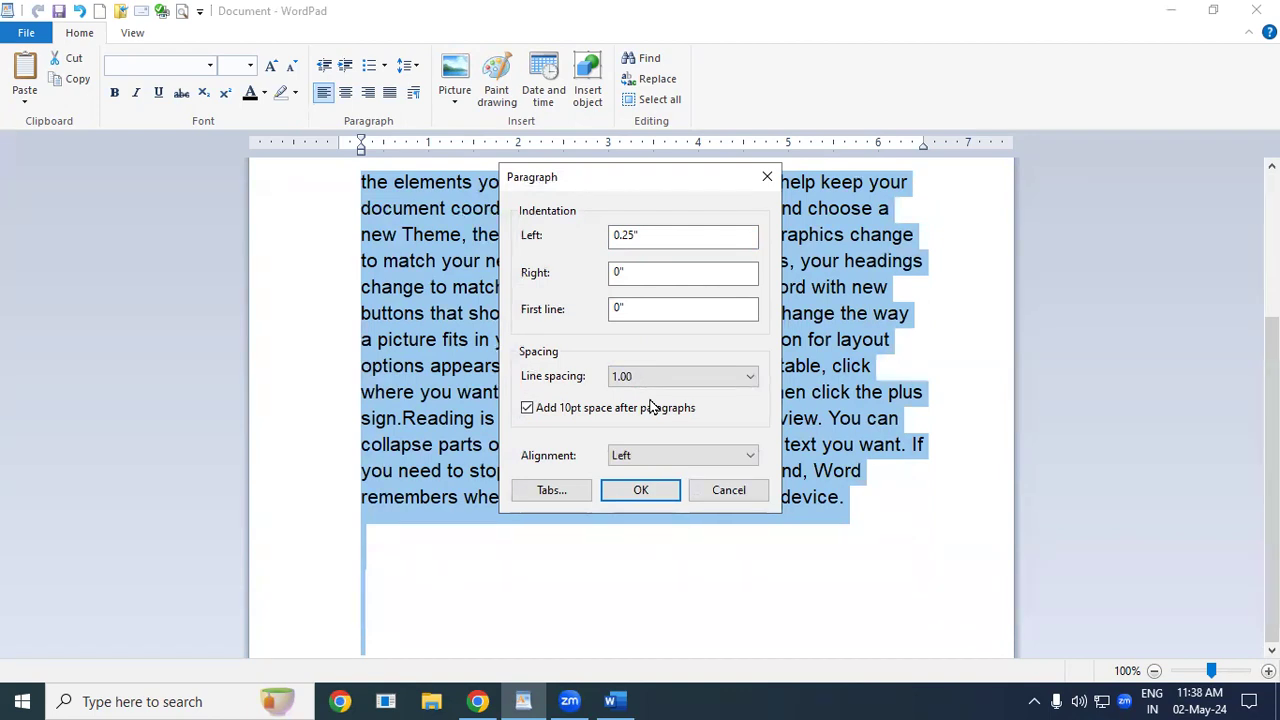
{"action": "left_click", "coordinate": [683, 461]}
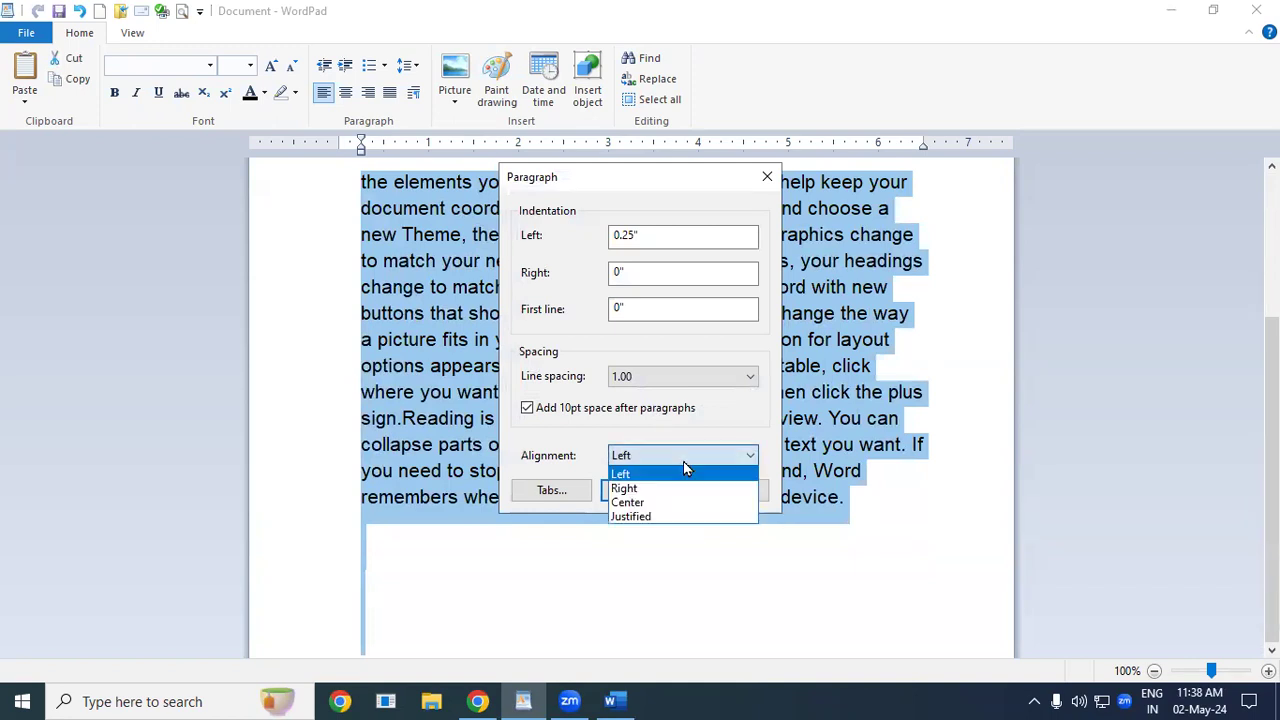
{"action": "left_click", "coordinate": [650, 502]}
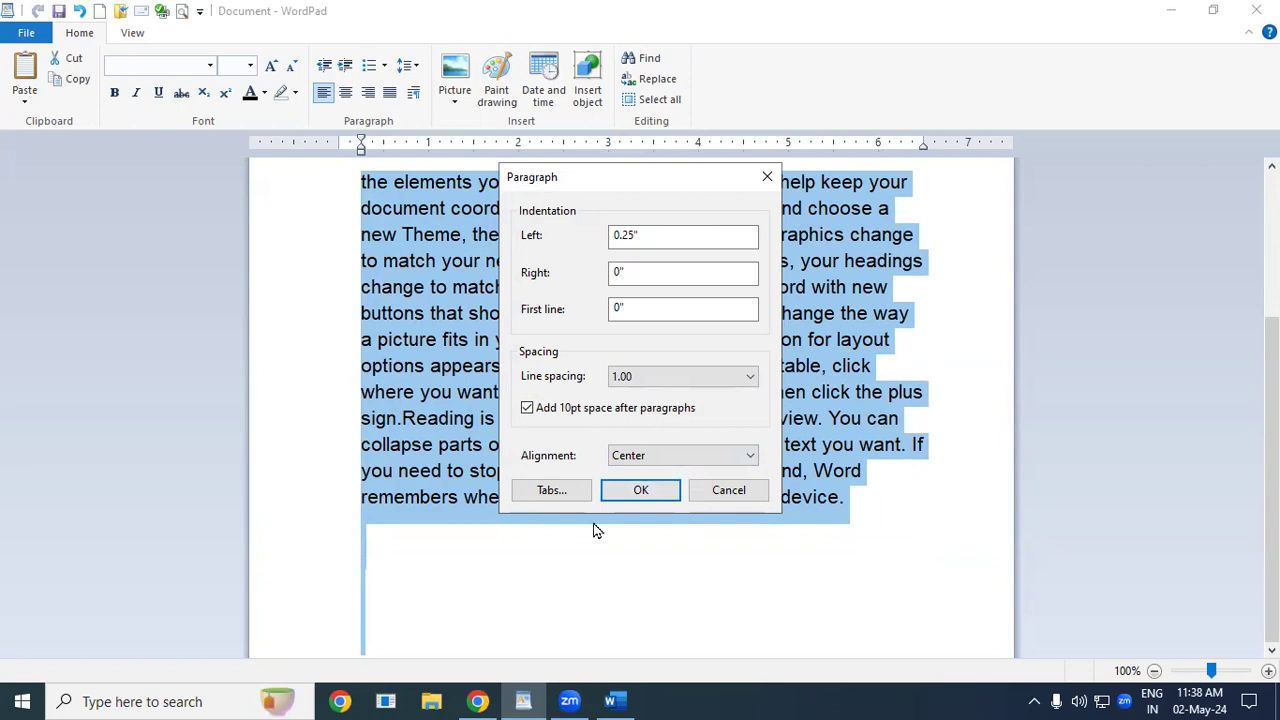
{"action": "left_click", "coordinate": [630, 494]}
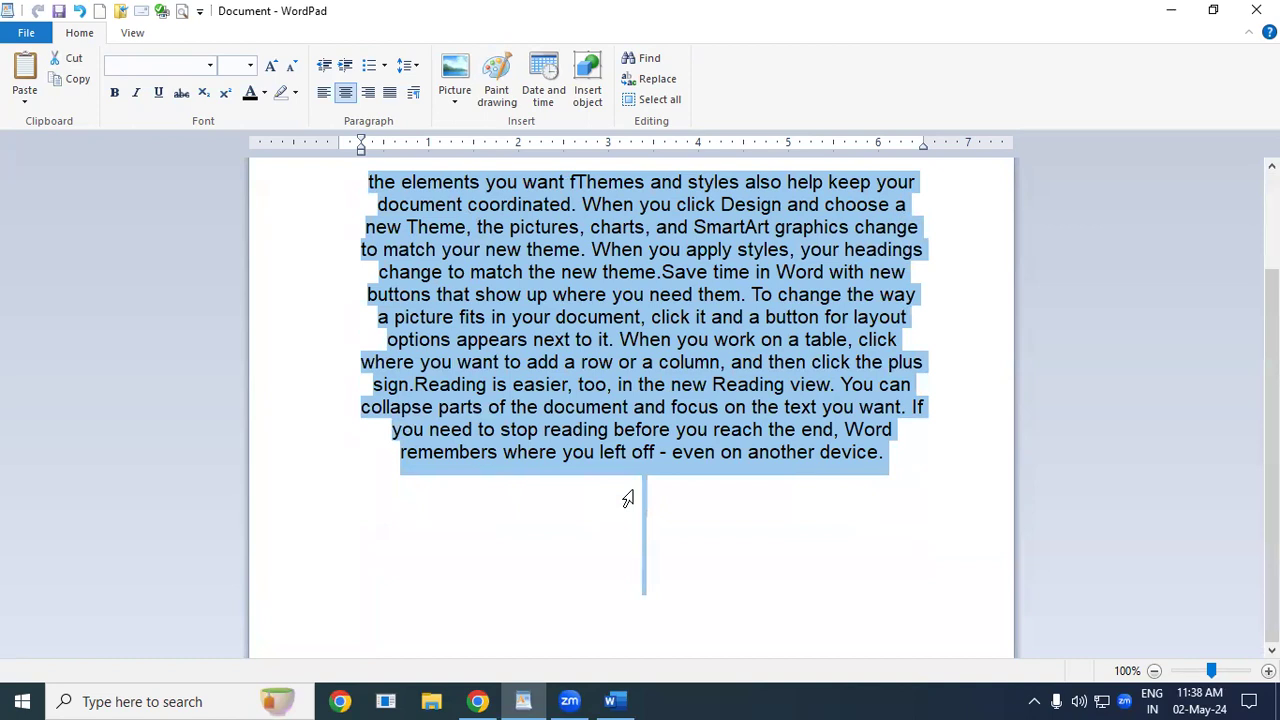
- Change the paragraph to 2.00 line spacing with Left alignment
{"action": "left_click", "coordinate": [414, 93]}
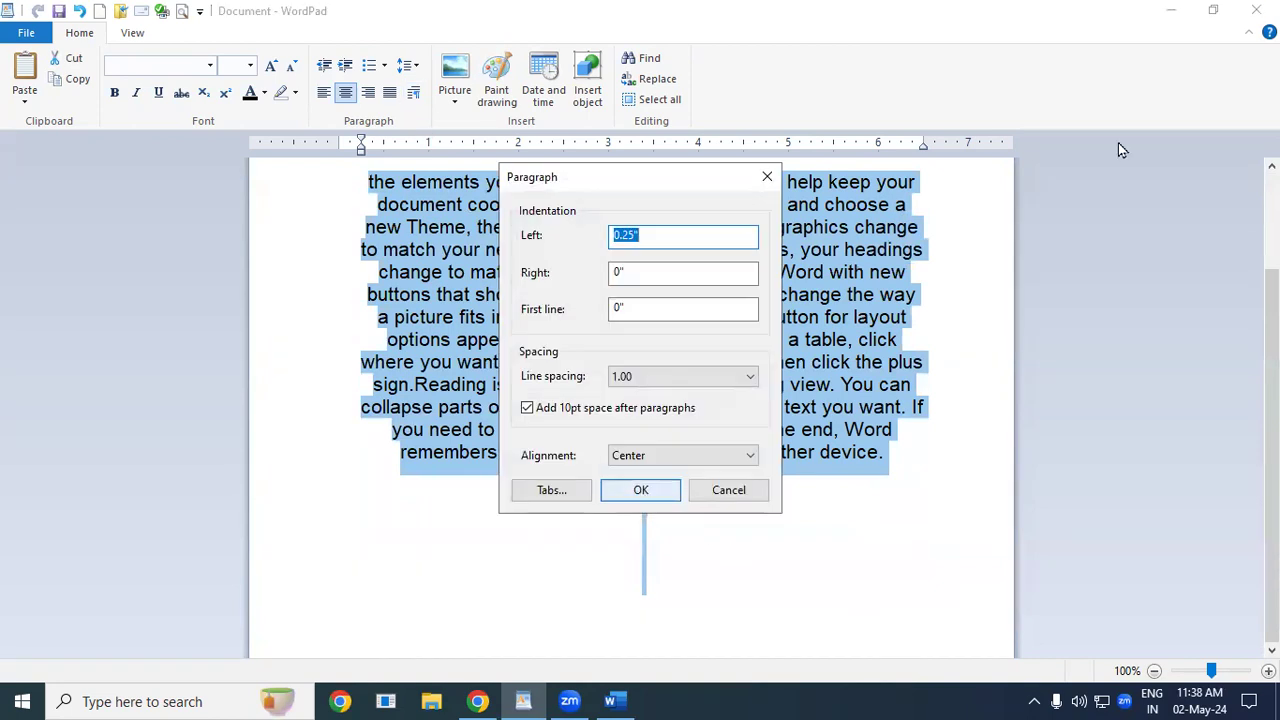
{"action": "left_click", "coordinate": [703, 384]}
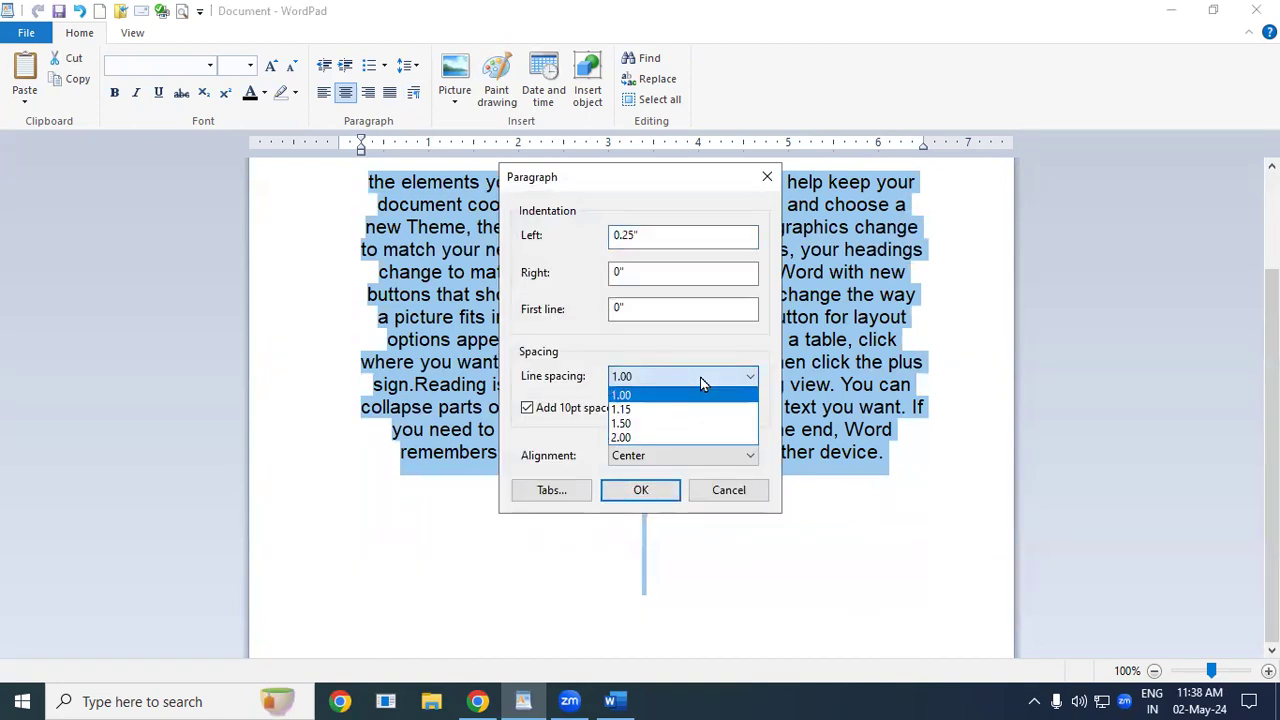
{"action": "left_click", "coordinate": [656, 438]}
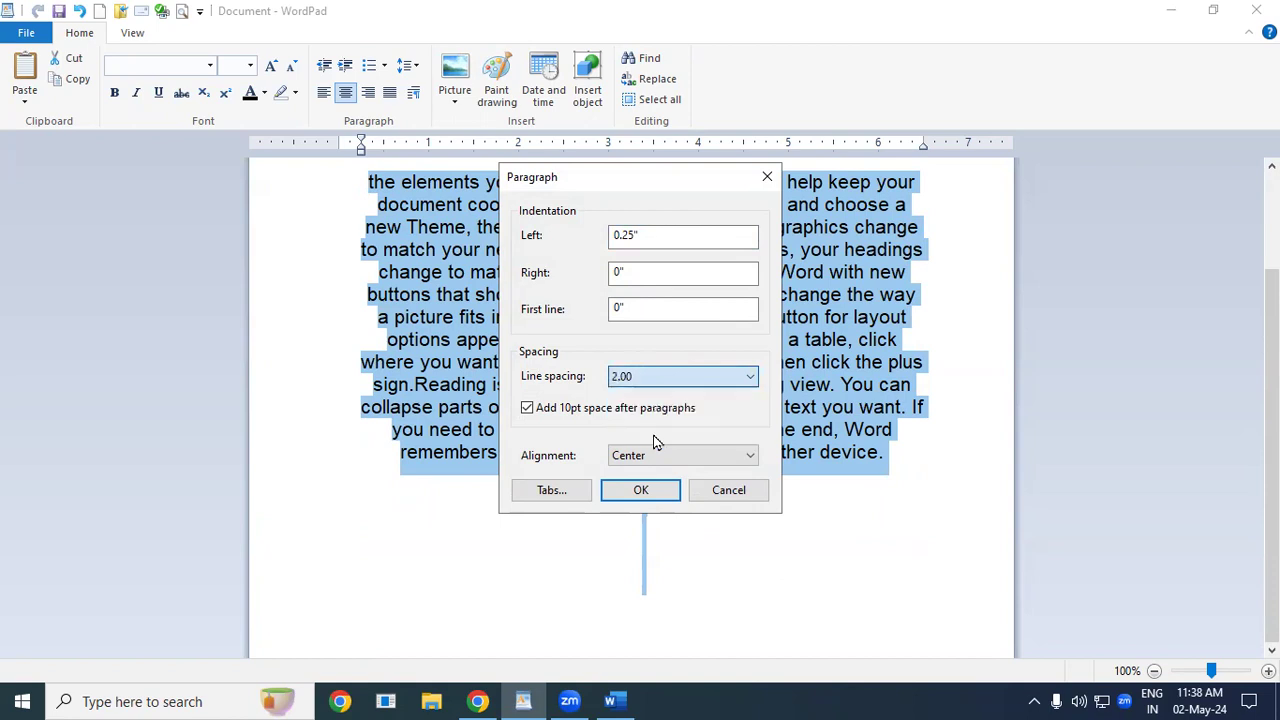
{"action": "left_click", "coordinate": [690, 457]}
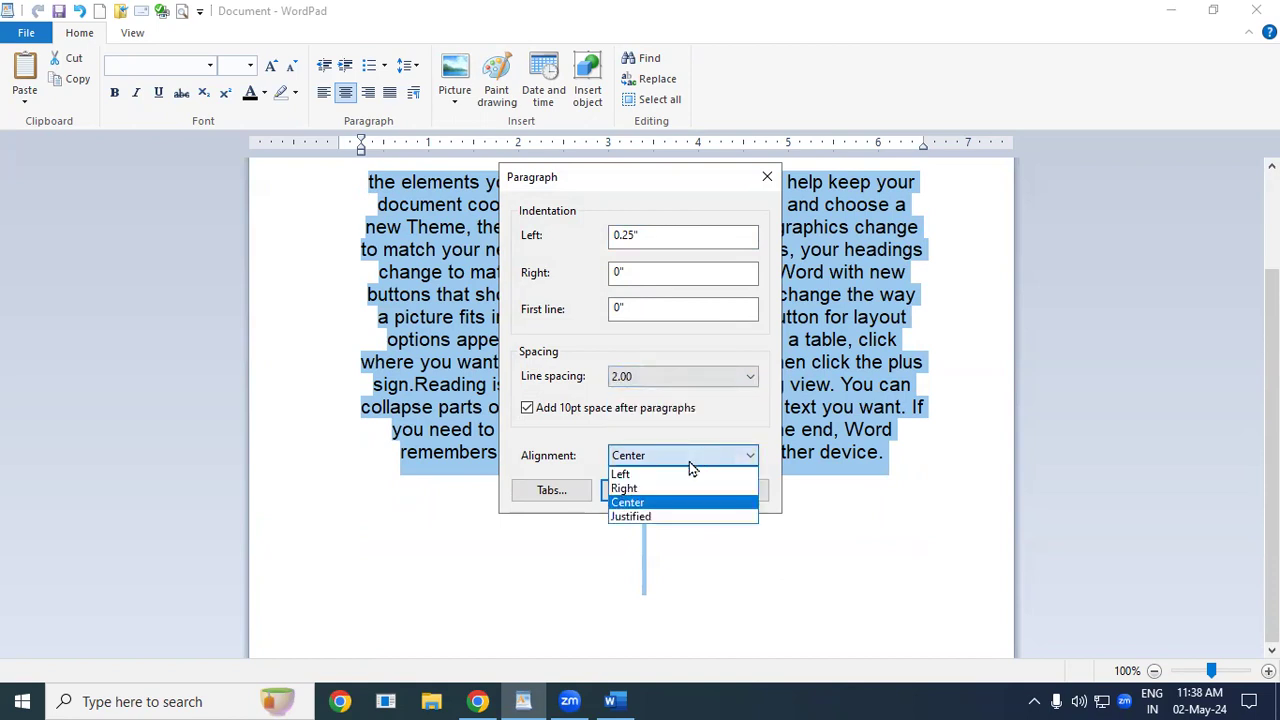
{"action": "left_click", "coordinate": [660, 473]}
{"action": "left_click", "coordinate": [657, 490]}
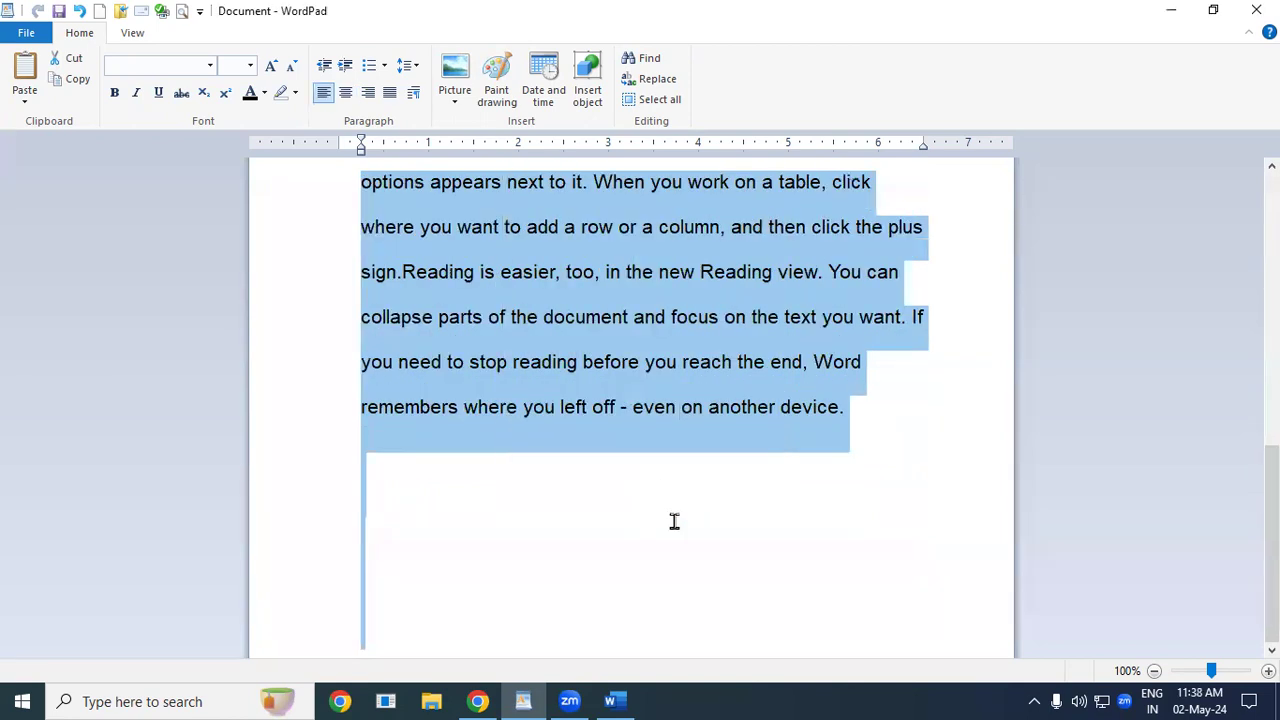
{"action": "scroll", "coordinate": [680, 540], "scroll_direction": "up", "scroll_amount": 3}
{"action": "scroll", "coordinate": [685, 553], "scroll_direction": "up", "scroll_amount": 1}
{"action": "scroll", "coordinate": [685, 553], "scroll_direction": "up", "scroll_amount": 1}
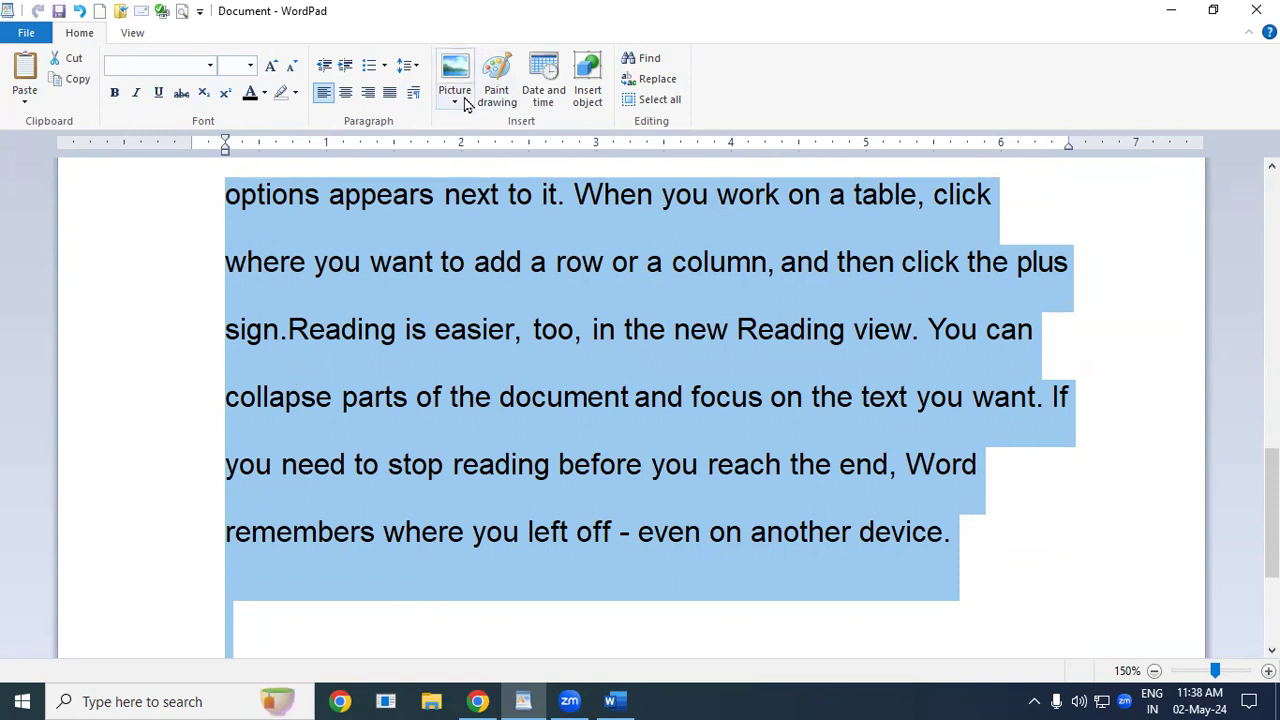
{"action": "left_click", "coordinate": [700, 531]}
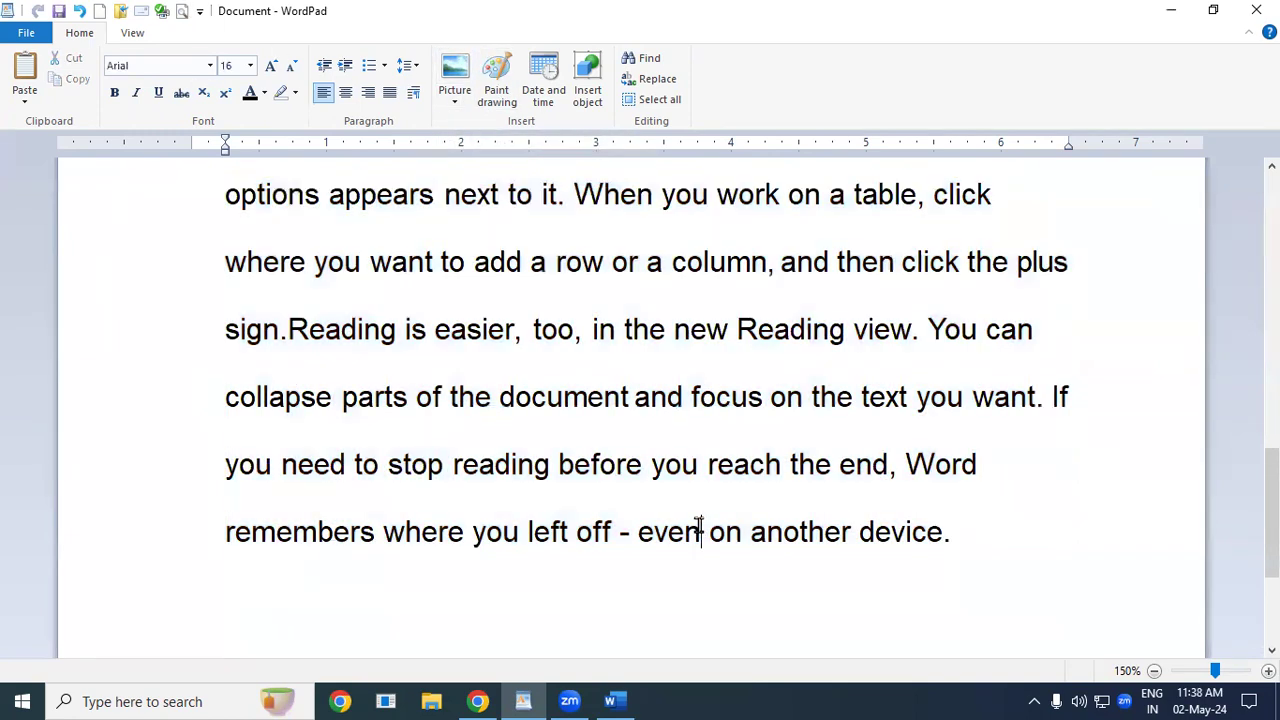
{"action": "scroll", "coordinate": [700, 531], "scroll_direction": "up", "scroll_amount": 1}
{"action": "scroll", "coordinate": [700, 531], "scroll_direction": "up", "scroll_amount": 1}
{"action": "scroll", "coordinate": [700, 531], "scroll_direction": "up", "scroll_amount": 1}
{"action": "scroll", "coordinate": [700, 531], "scroll_direction": "up", "scroll_amount": 1}
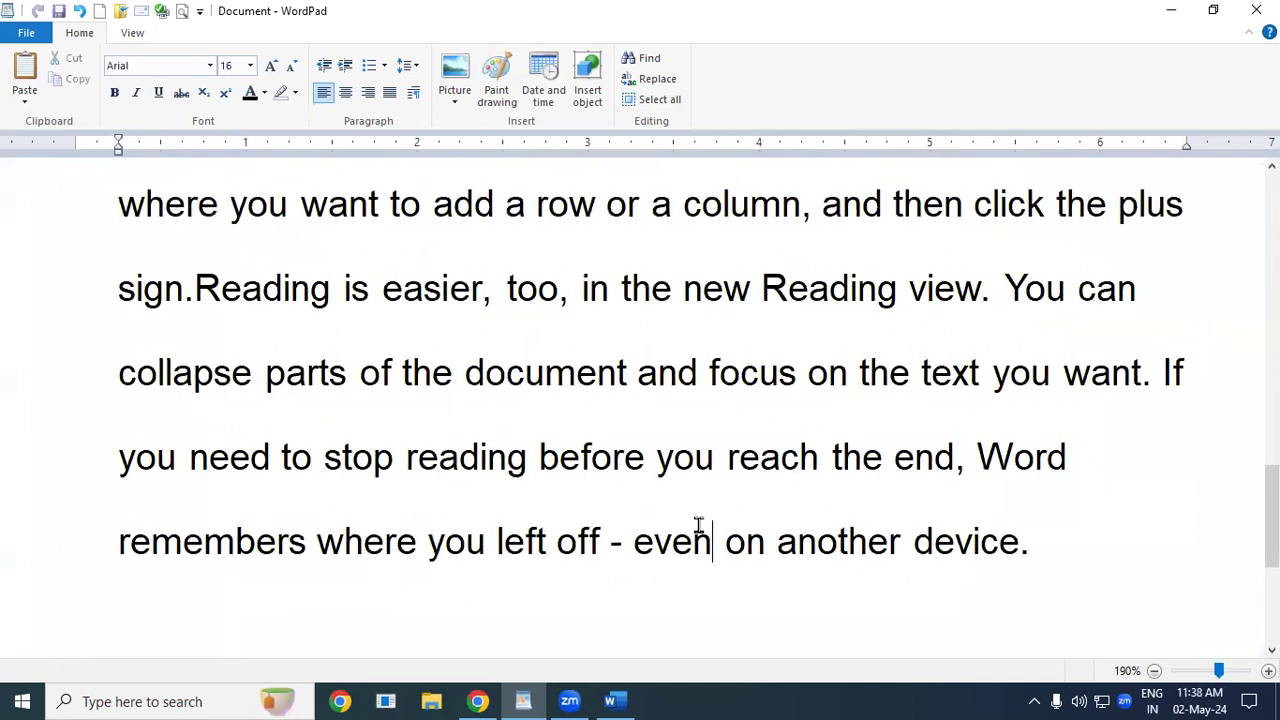
{"action": "scroll", "coordinate": [700, 531], "scroll_direction": "up", "scroll_amount": 1}
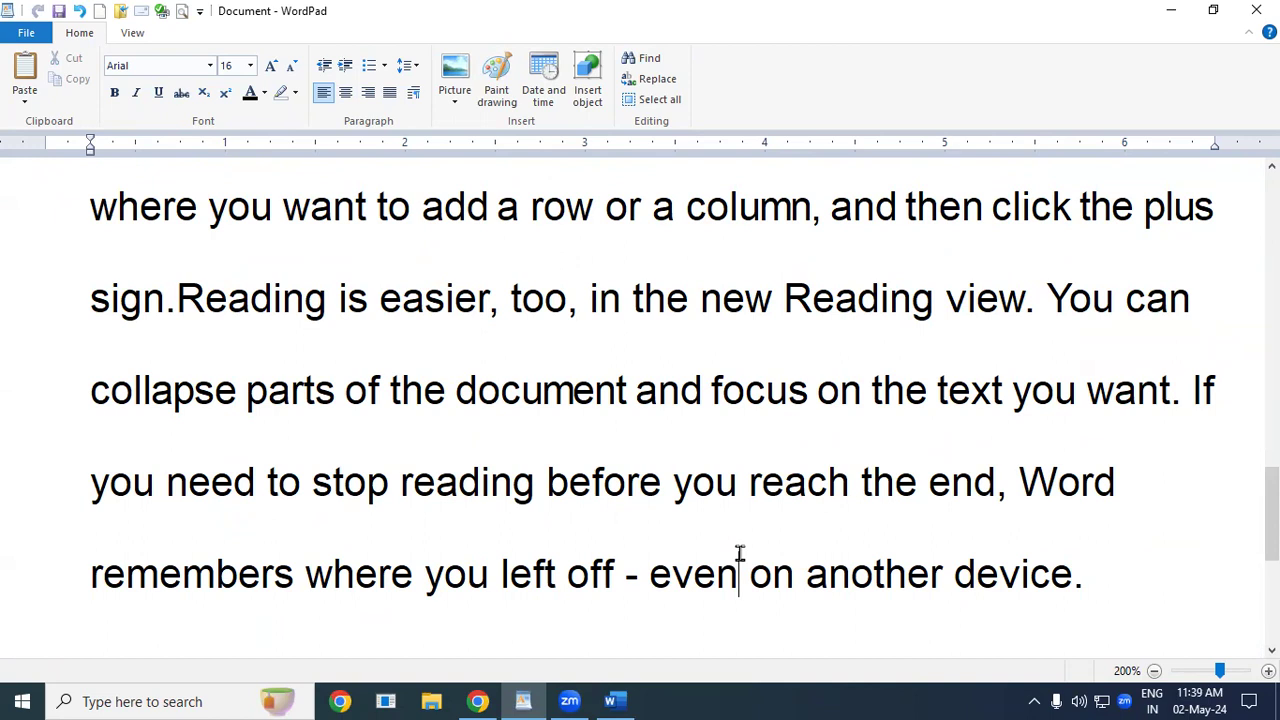
{"action": "left_click", "coordinate": [1155, 671]}
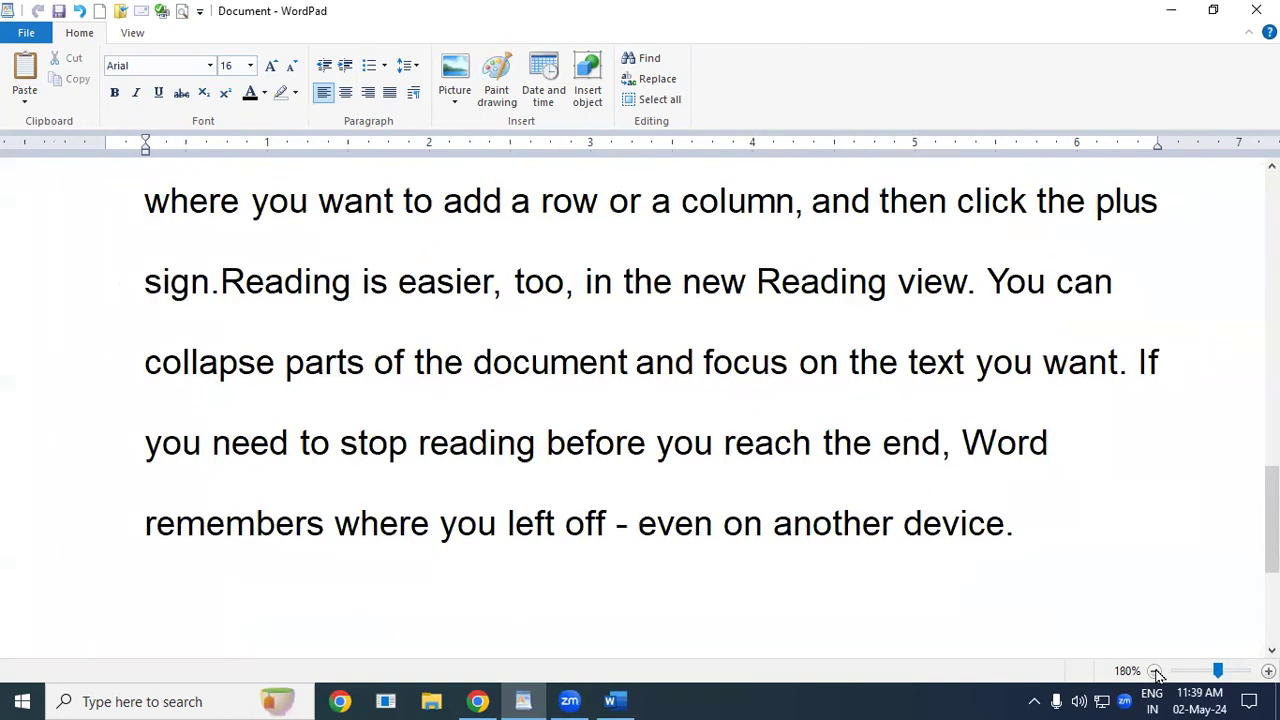
{"action": "left_click", "coordinate": [1155, 671]}
{"action": "left_click", "coordinate": [1155, 671]}
{"action": "left_click", "coordinate": [1155, 671]}
{"action": "left_click", "coordinate": [1155, 671]}
{"action": "left_click", "coordinate": [1155, 671]}
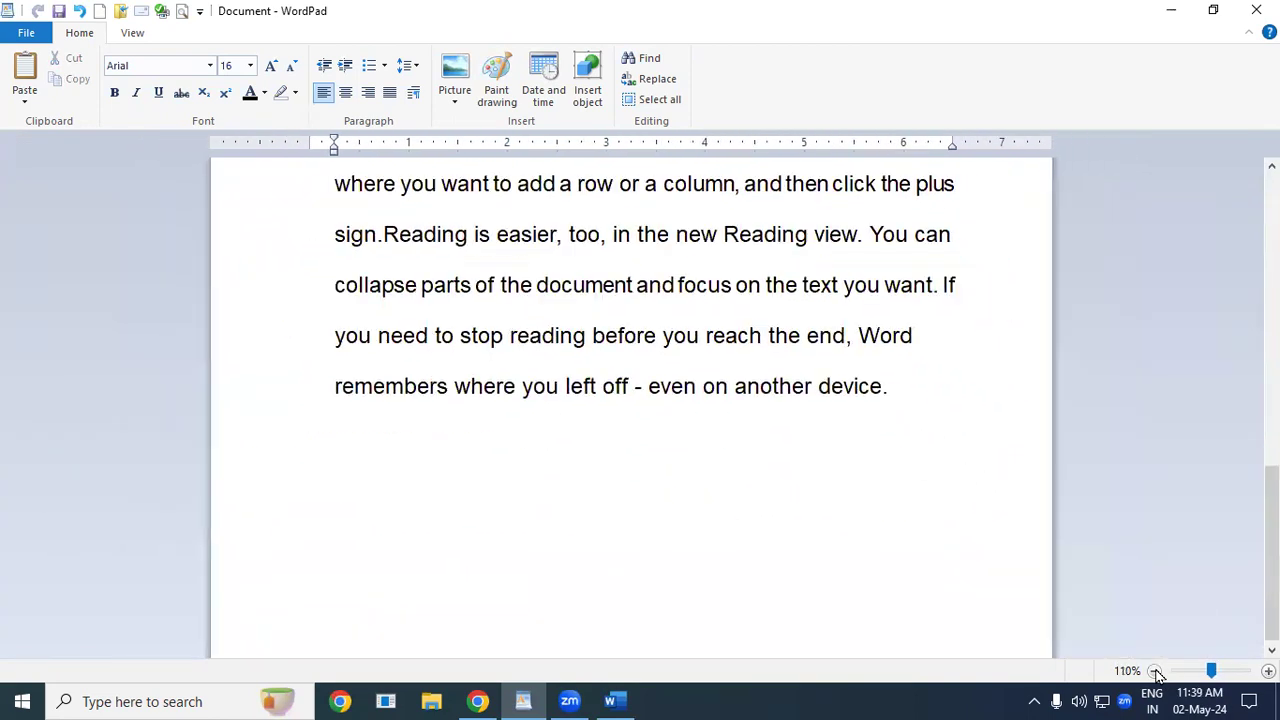
{"action": "left_click", "coordinate": [1155, 671]}
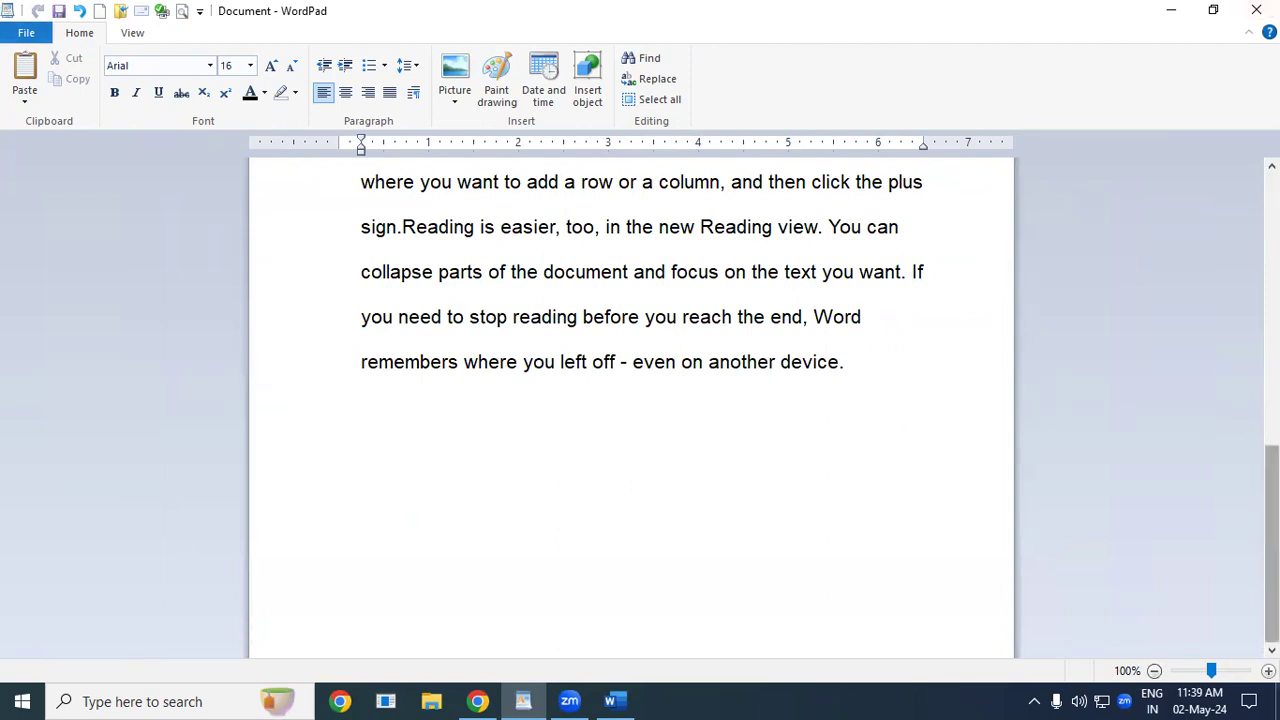
{"action": "scroll", "coordinate": [640, 400], "scroll_direction": "up", "scroll_amount": 5}
- Add blank lines after 'Word provides' and place the caret on the new empty line
{"action": "scroll", "coordinate": [640, 400], "scroll_direction": "down", "scroll_amount": 5}
{"action": "left_click", "coordinate": [676, 416]}
{"action": "scroll", "coordinate": [640, 400], "scroll_direction": "up", "scroll_amount": 1}
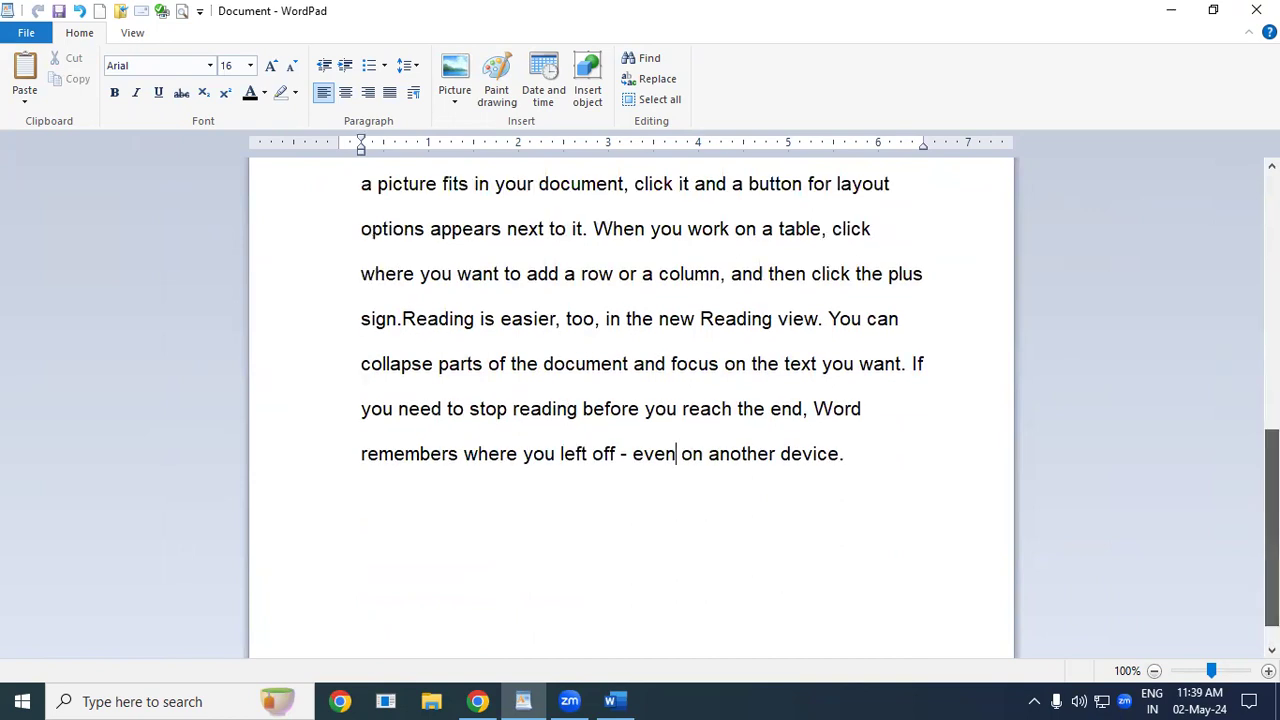
{"action": "scroll", "coordinate": [867, 398], "scroll_direction": "up", "scroll_amount": 10}
{"action": "left_click", "coordinate": [870, 375]}
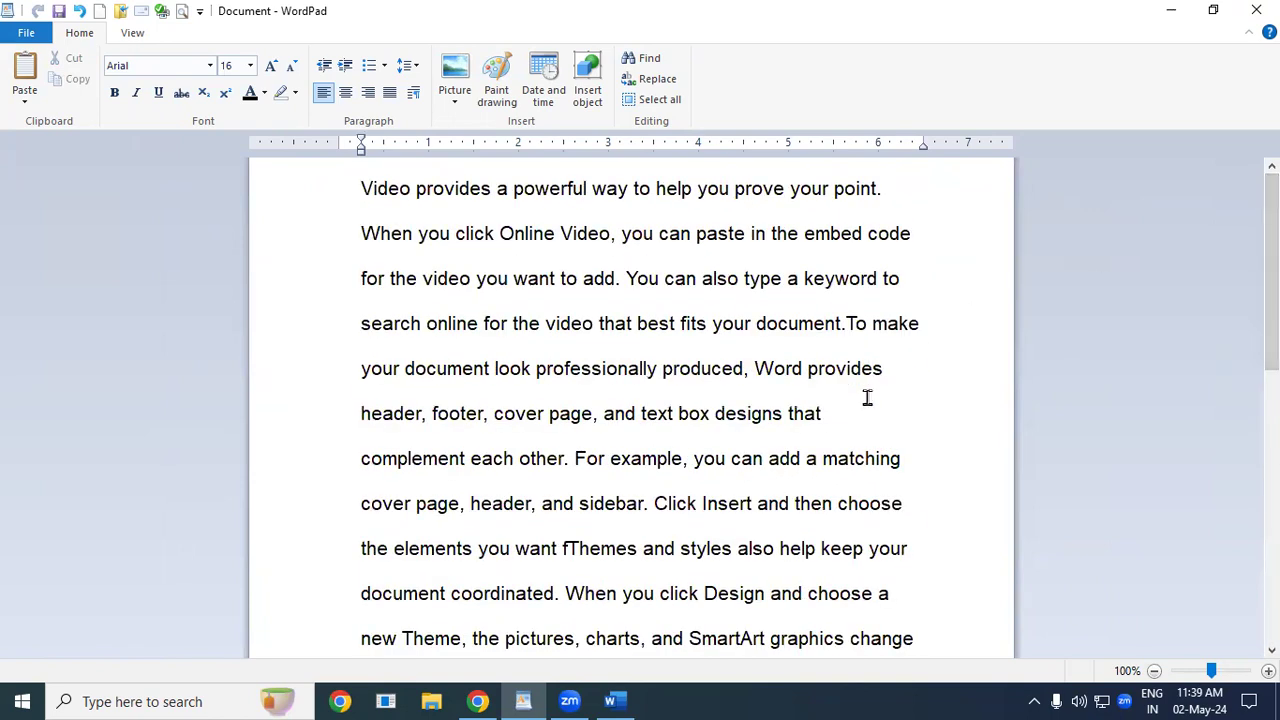
{"action": "left_click", "coordinate": [900, 372]}
{"action": "key", "text": "Return"}
{"action": "key", "text": "Return"}
{"action": "key", "text": "Return"}
{"action": "key", "text": "Return"}
{"action": "key", "text": "Return"}
{"action": "key", "text": "Return"}
{"action": "key", "text": "Return"}
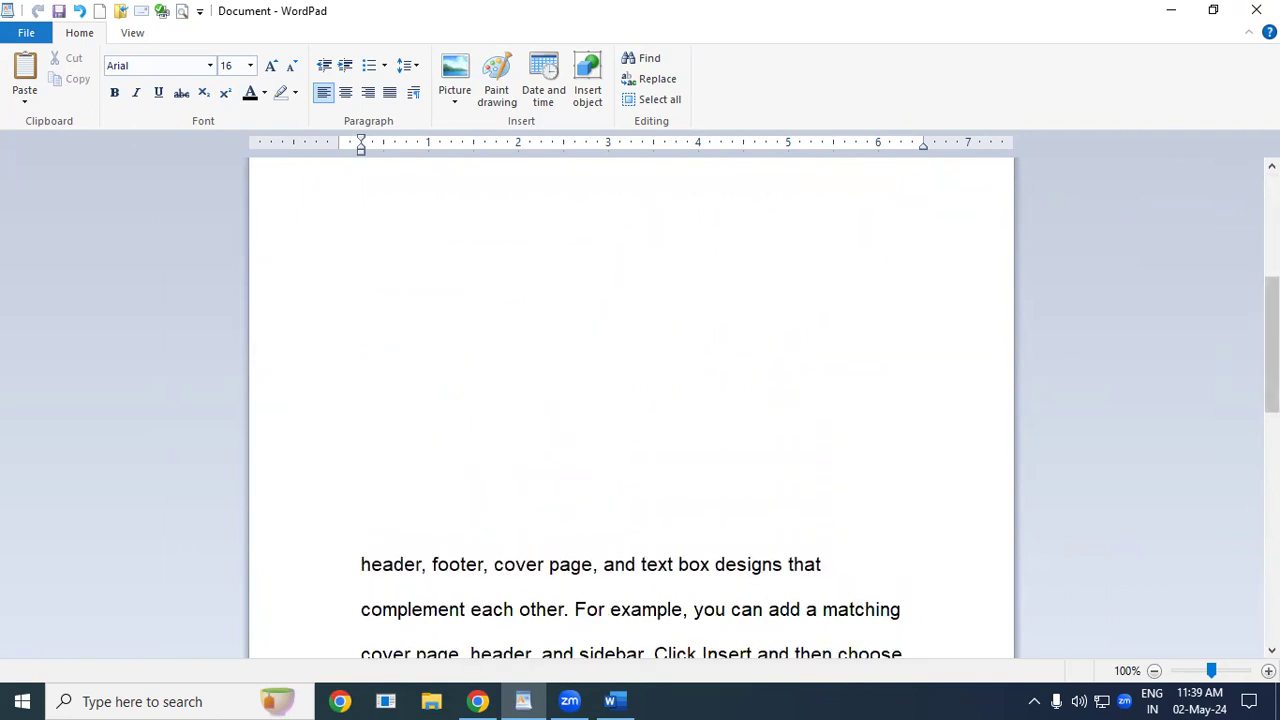
{"action": "scroll", "coordinate": [580, 274], "scroll_direction": "up", "scroll_amount": 5}
{"action": "left_click", "coordinate": [488, 302]}
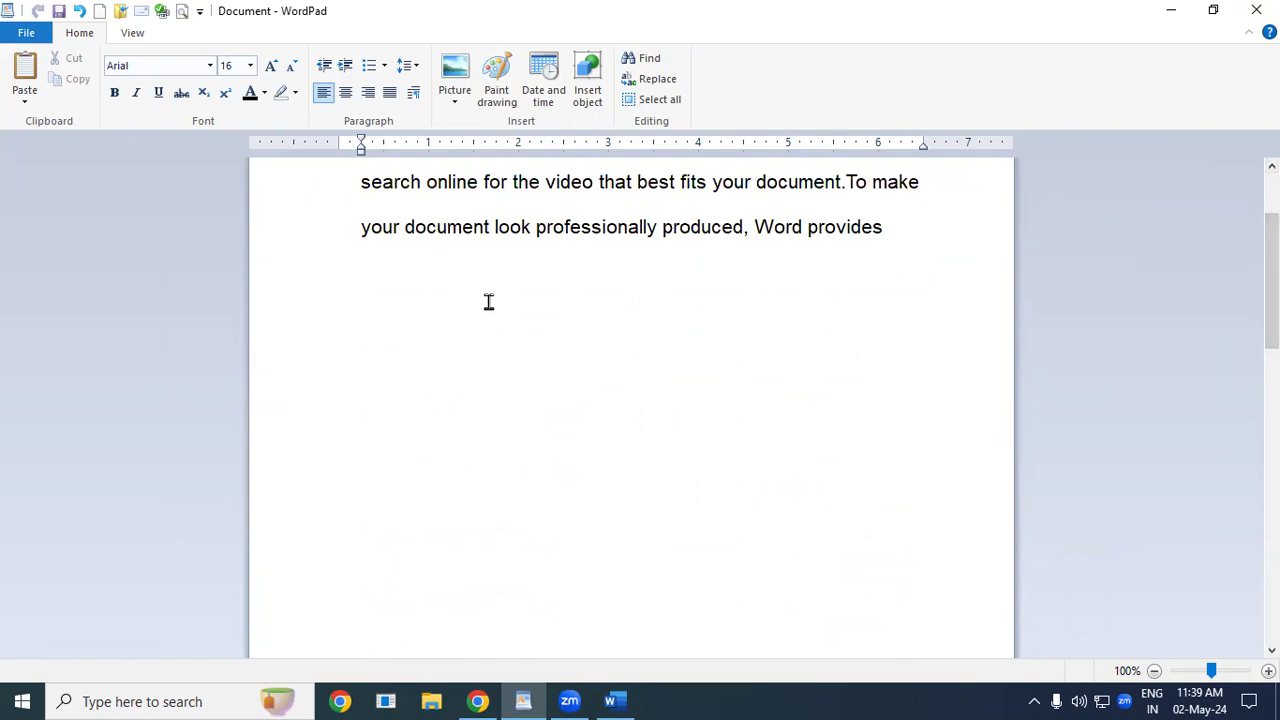
- Insert the apple image from This PC > Music via the Select Picture dialog
{"action": "left_click", "coordinate": [462, 110]}
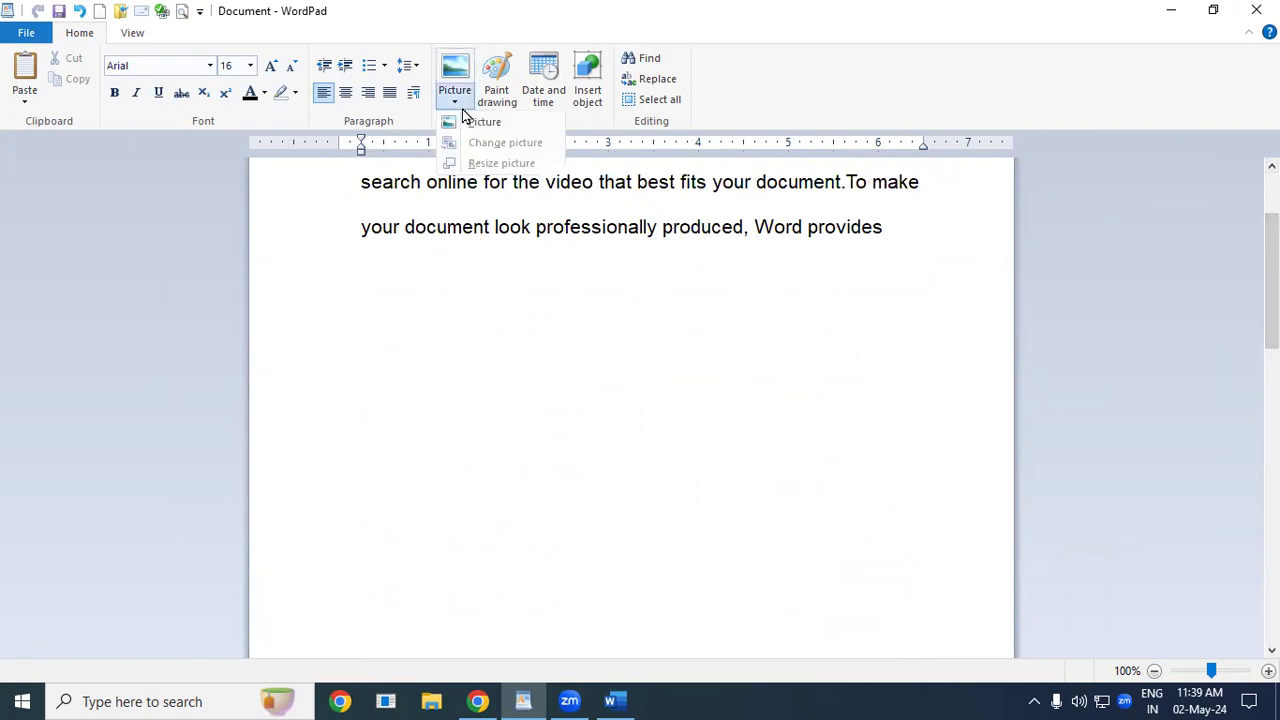
{"action": "left_click", "coordinate": [486, 122]}
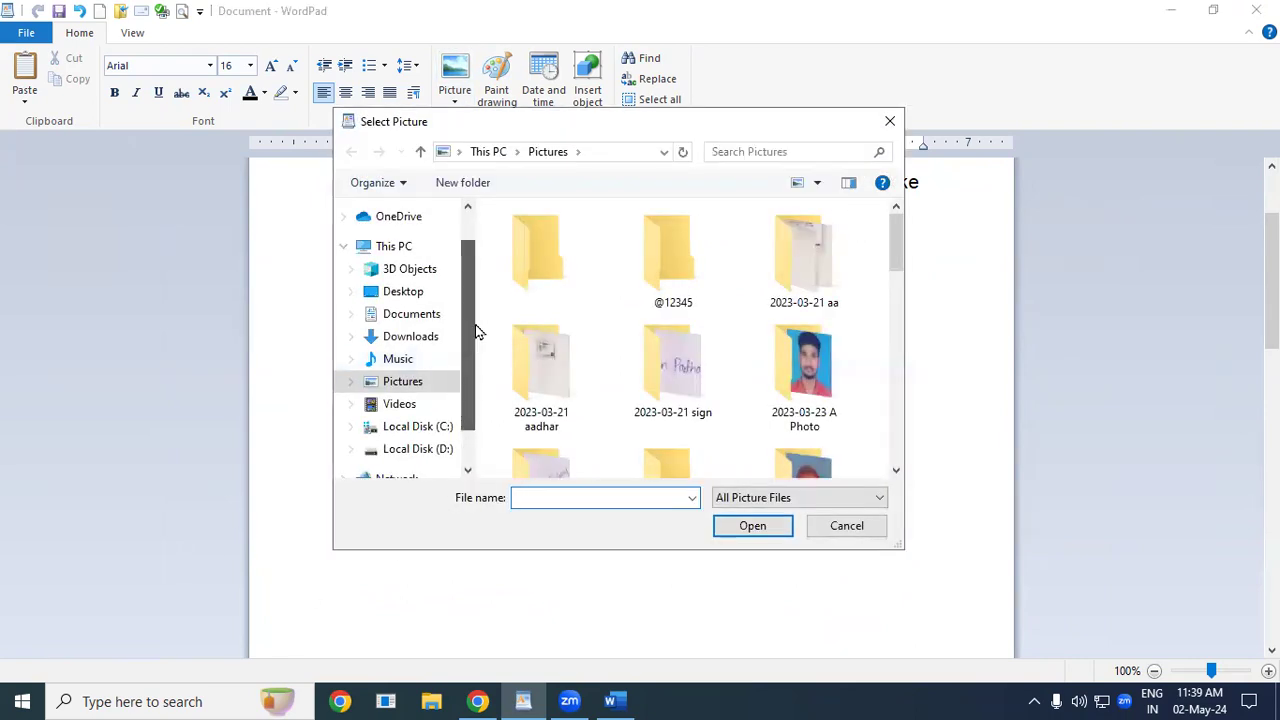
{"action": "scroll", "coordinate": [470, 326], "scroll_direction": "up", "scroll_amount": 1}
{"action": "left_click", "coordinate": [422, 361]}
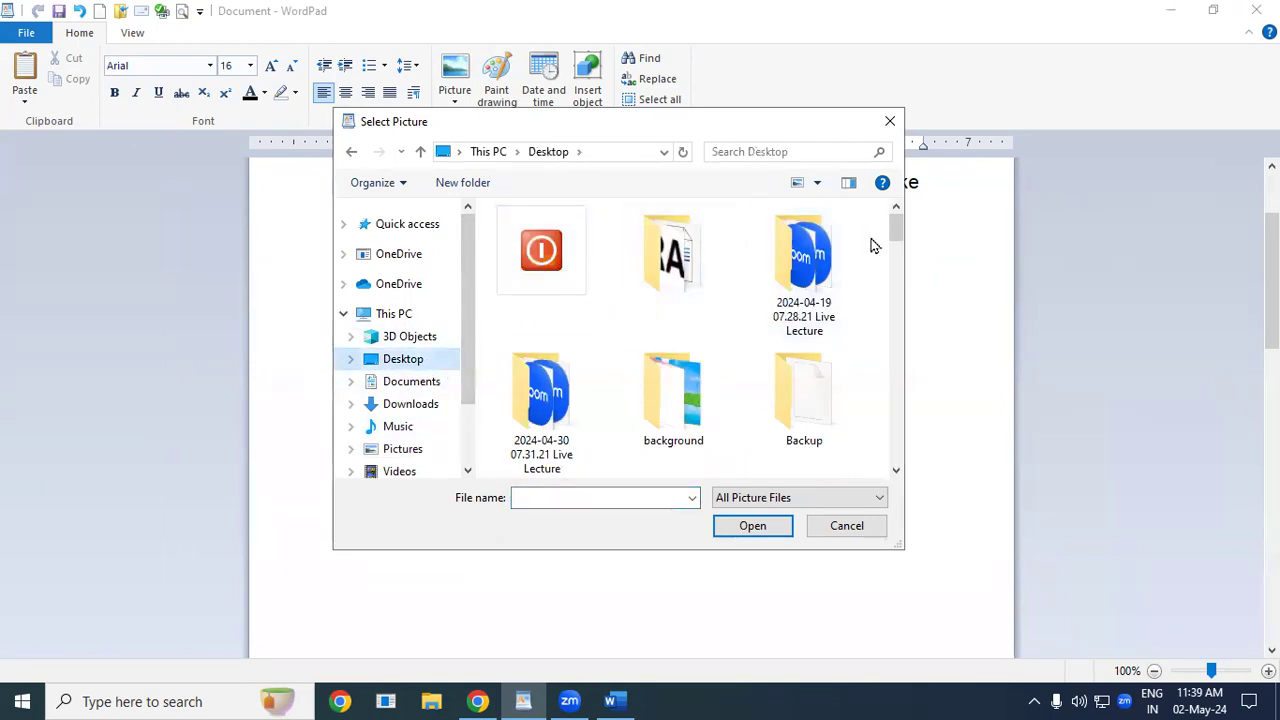
{"action": "left_click_drag", "start_coordinate": [894, 220], "coordinate": [894, 237]}
{"action": "double_click", "coordinate": [674, 285]}
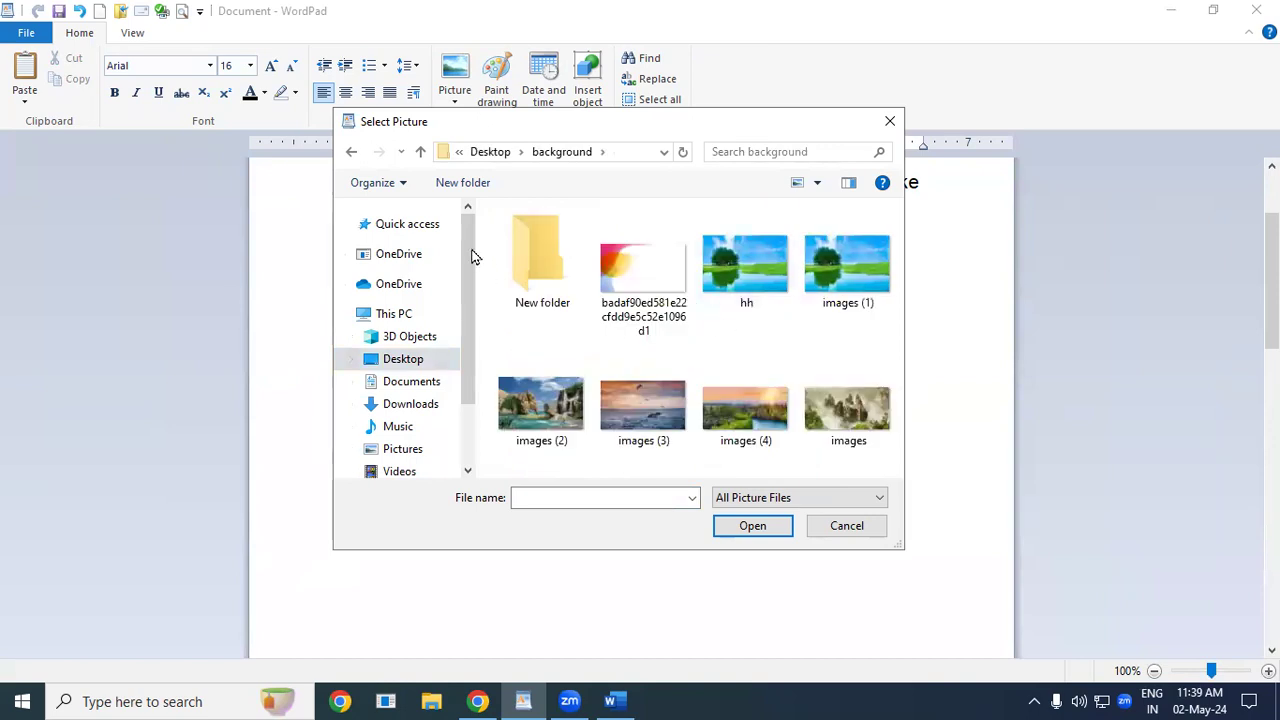
{"action": "left_click", "coordinate": [400, 428]}
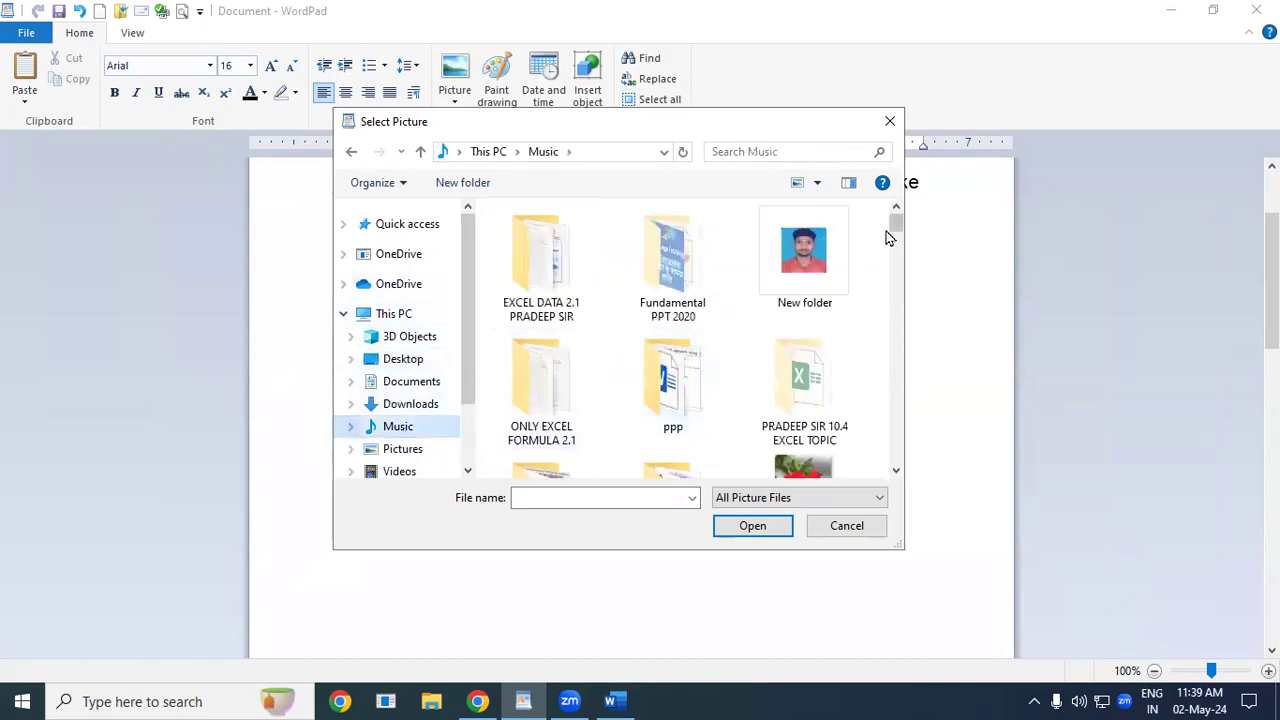
{"action": "left_click_drag", "start_coordinate": [894, 218], "coordinate": [904, 271]}
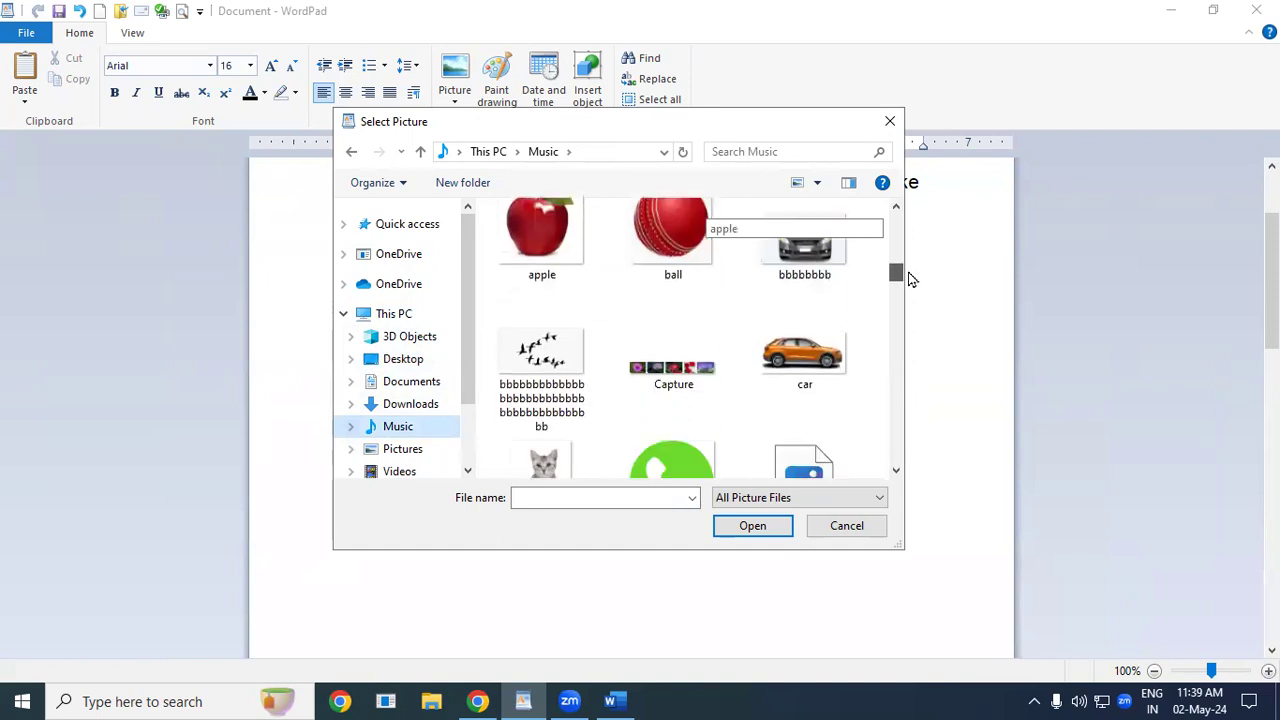
{"action": "left_click", "coordinate": [567, 318]}
{"action": "left_click", "coordinate": [751, 526]}
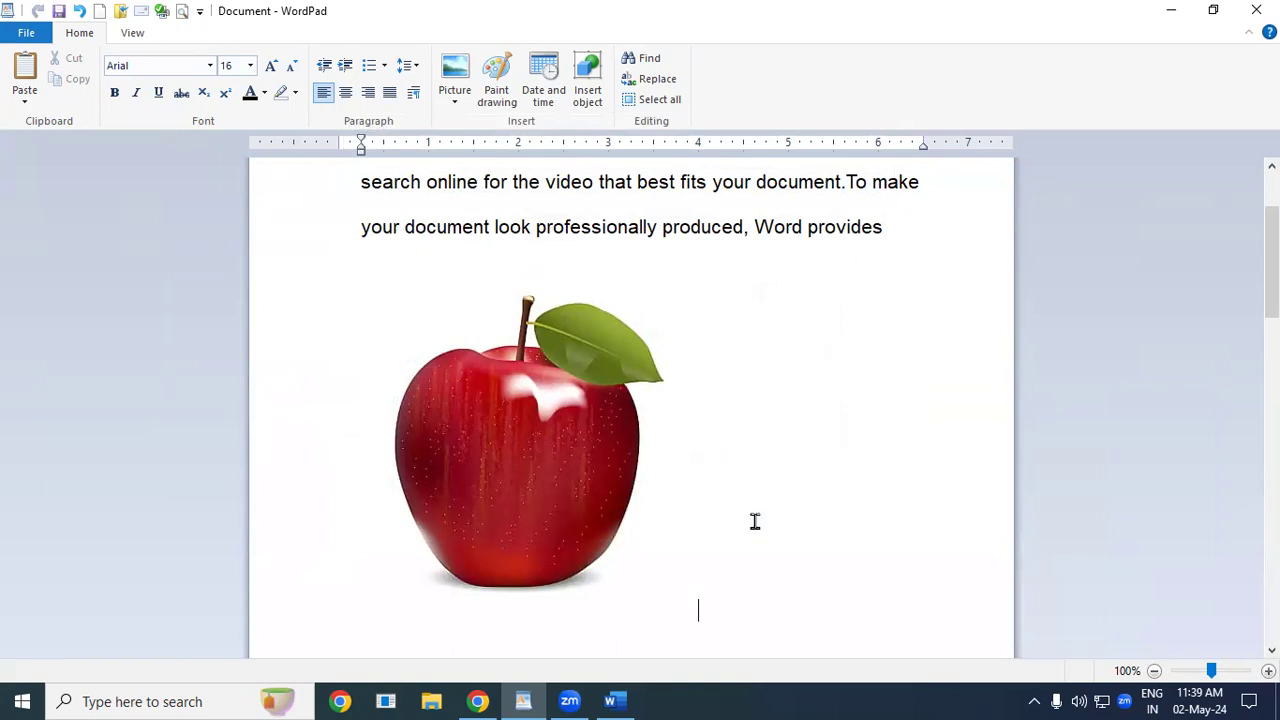
{"action": "left_click", "coordinate": [453, 96]}
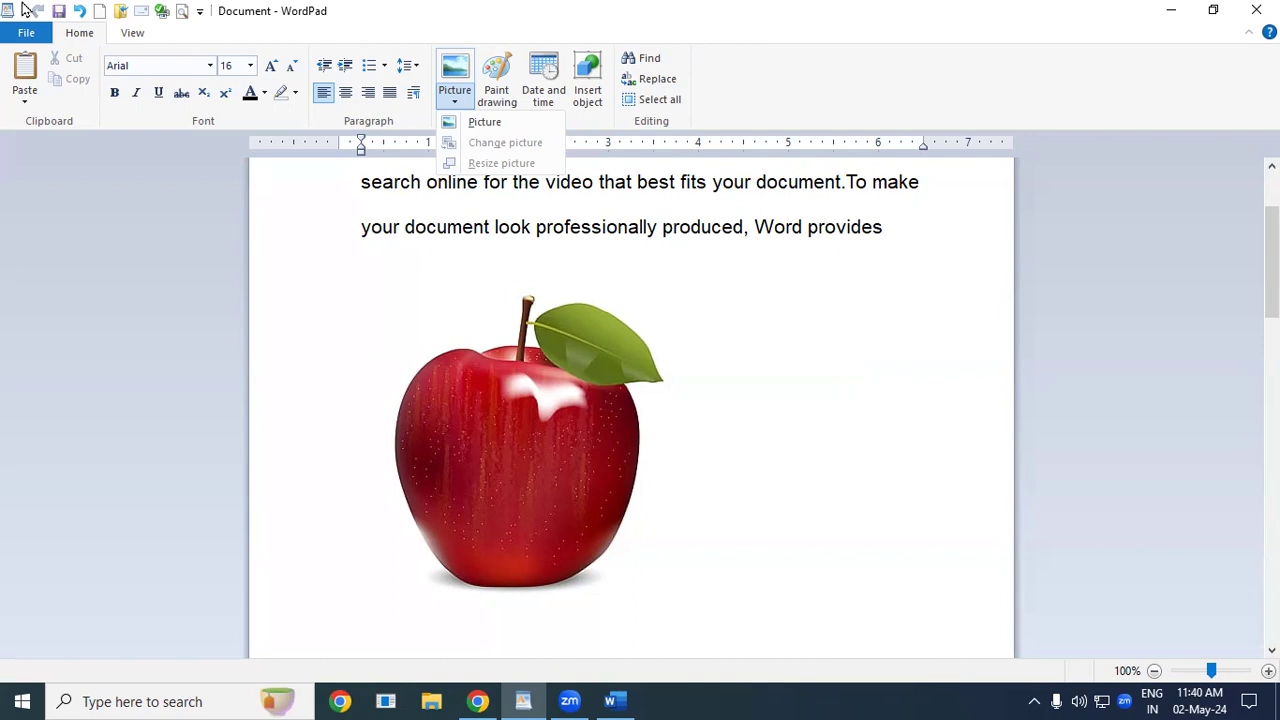
- Select the apple image and reopen the Picture options with Change picture and Resize picture available
{"action": "left_click", "coordinate": [455, 105]}
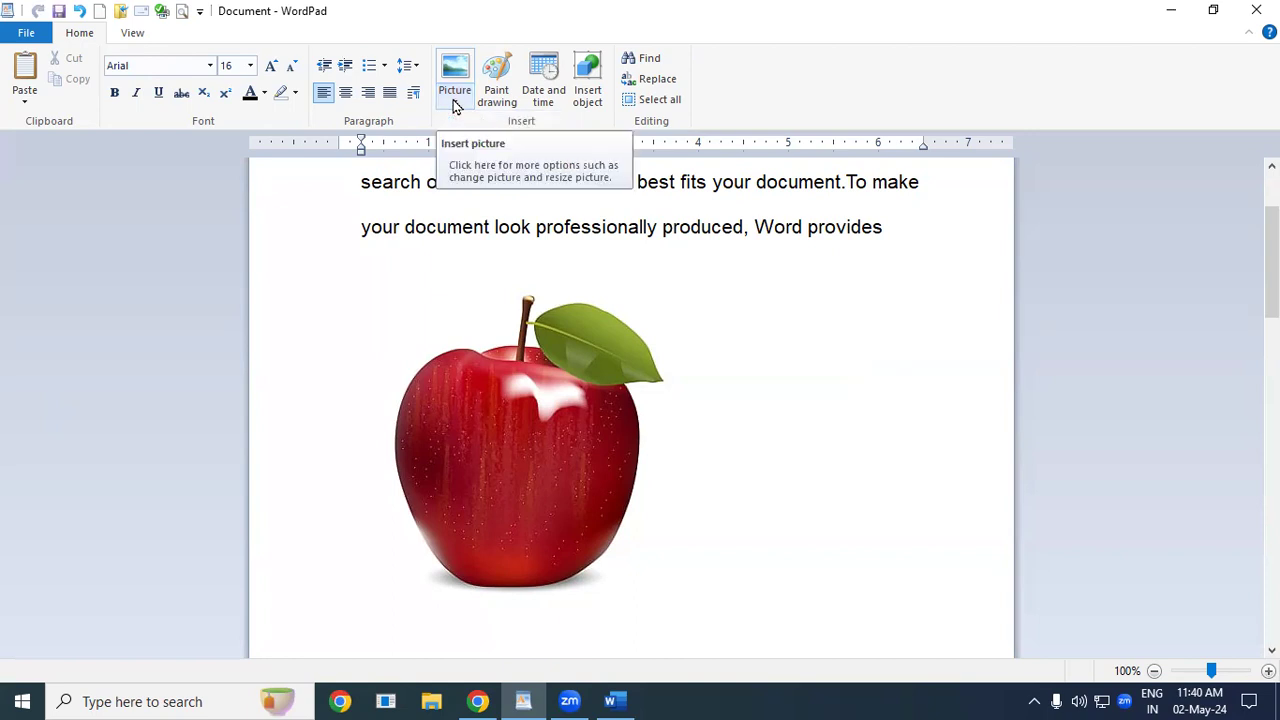
{"action": "left_click", "coordinate": [496, 455]}
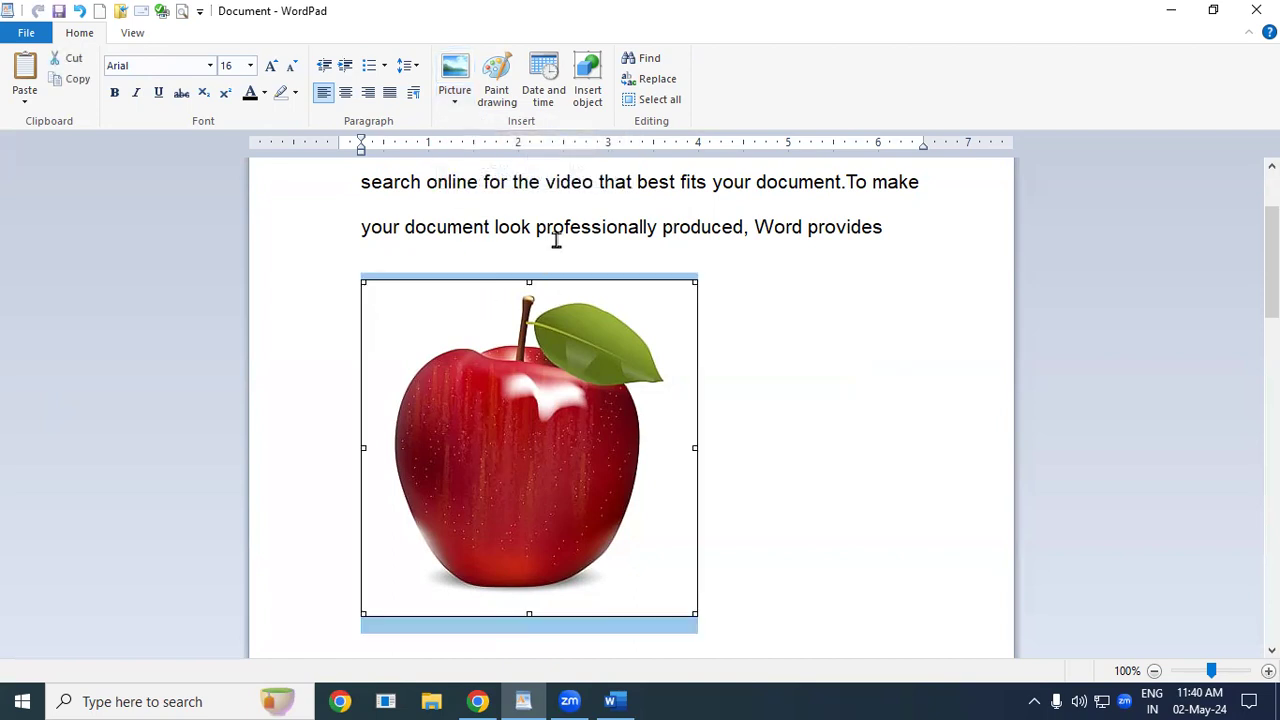
{"action": "left_click", "coordinate": [466, 108]}
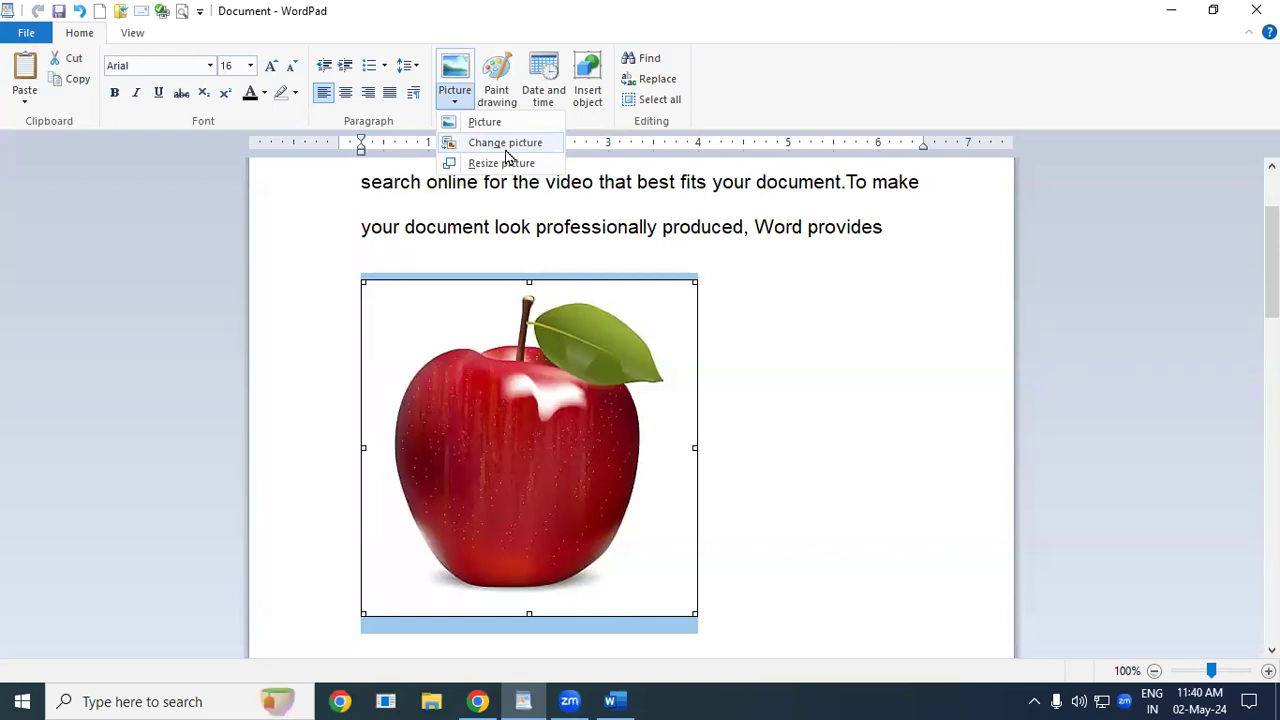
- Change the picture to the red hibiscus flower image
{"action": "left_click", "coordinate": [506, 145]}
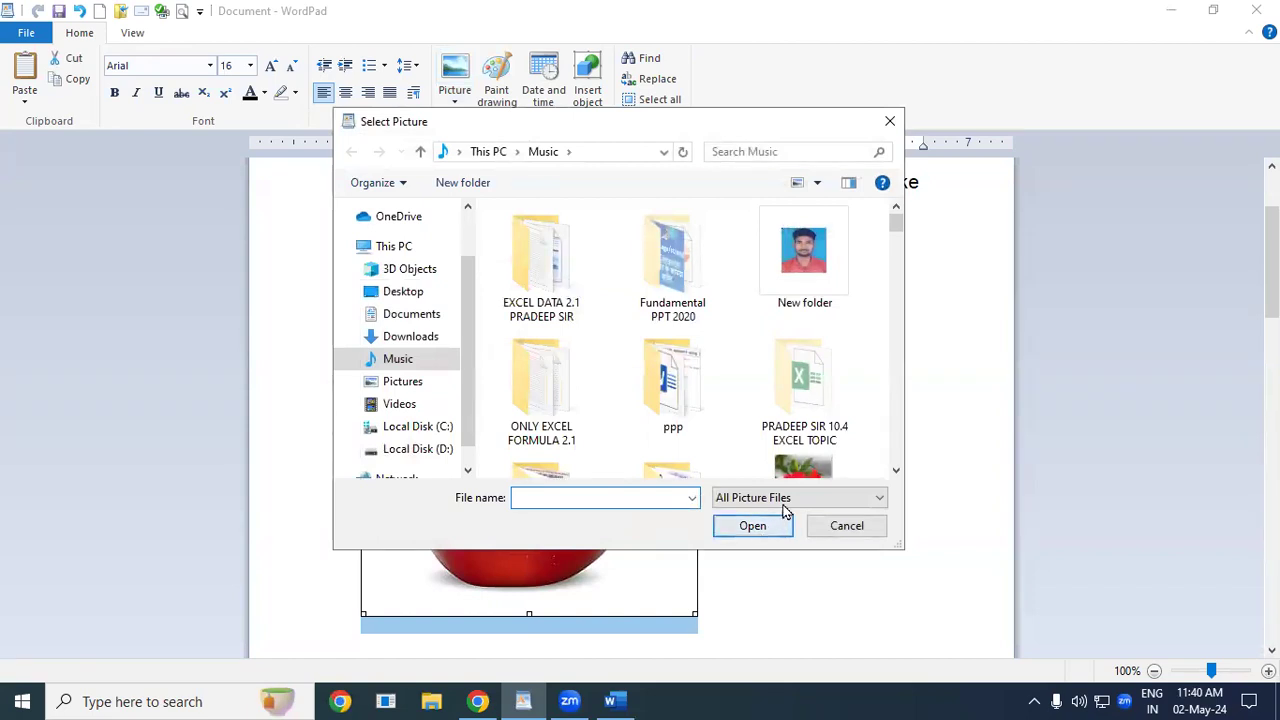
{"action": "left_click", "coordinate": [830, 463]}
{"action": "left_click", "coordinate": [752, 525]}
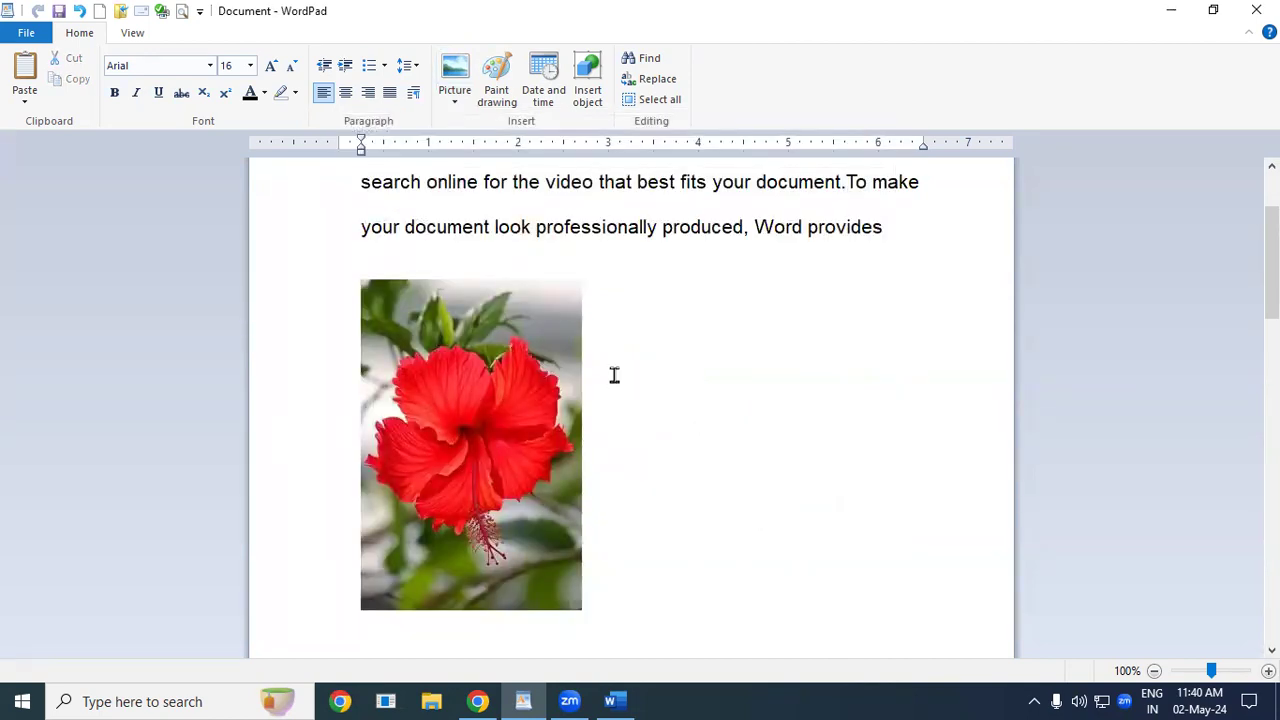
- Select the hibiscus, reopen and cancel the picture chooser, then bring up the Picture options
{"action": "left_click", "coordinate": [445, 362]}
{"action": "left_click", "coordinate": [452, 85]}
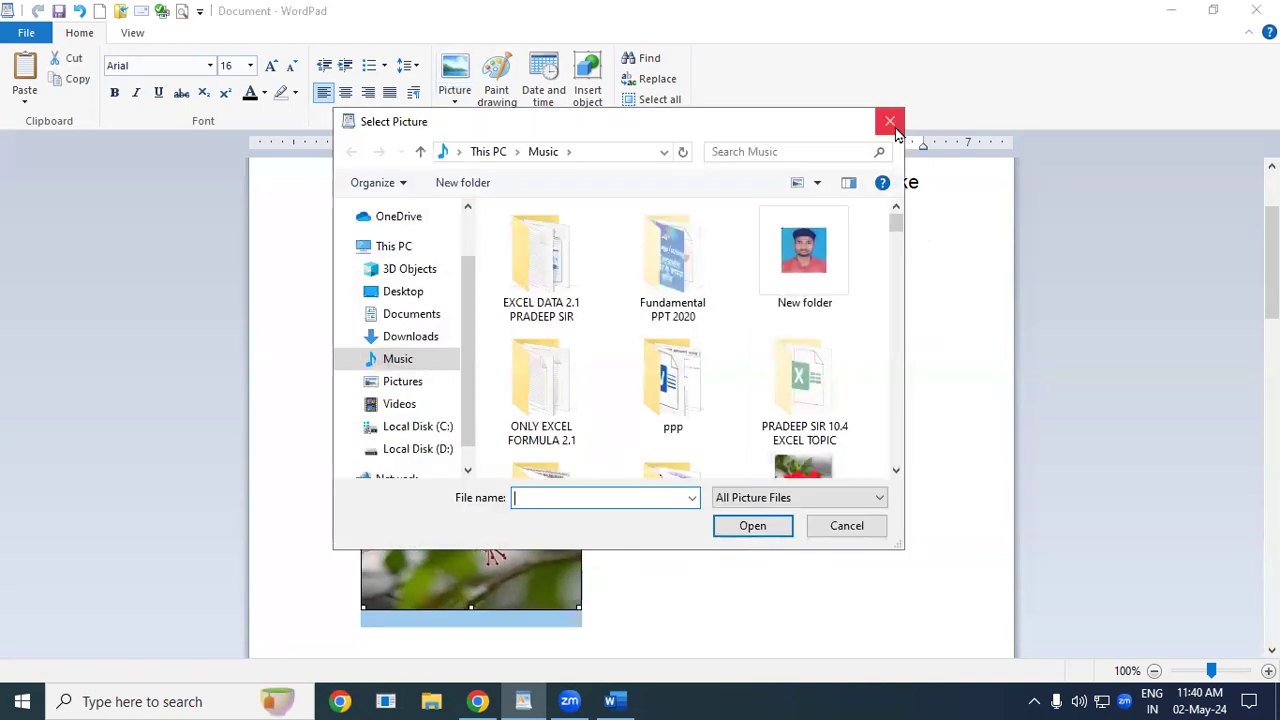
{"action": "left_click", "coordinate": [890, 122]}
{"action": "left_click", "coordinate": [455, 100]}
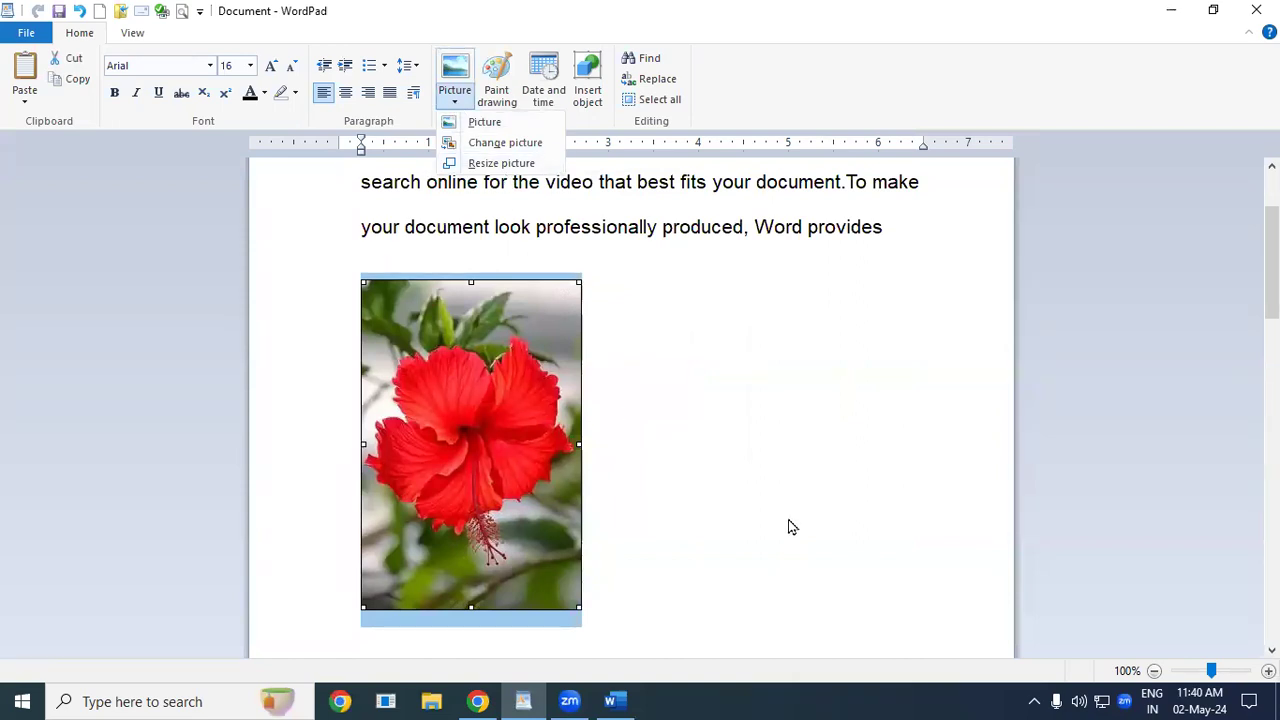
- Resize the hibiscus to 20% horizontally, then drag its handles to enlarge it into a tall, narrow image
{"action": "left_click", "coordinate": [505, 165]}
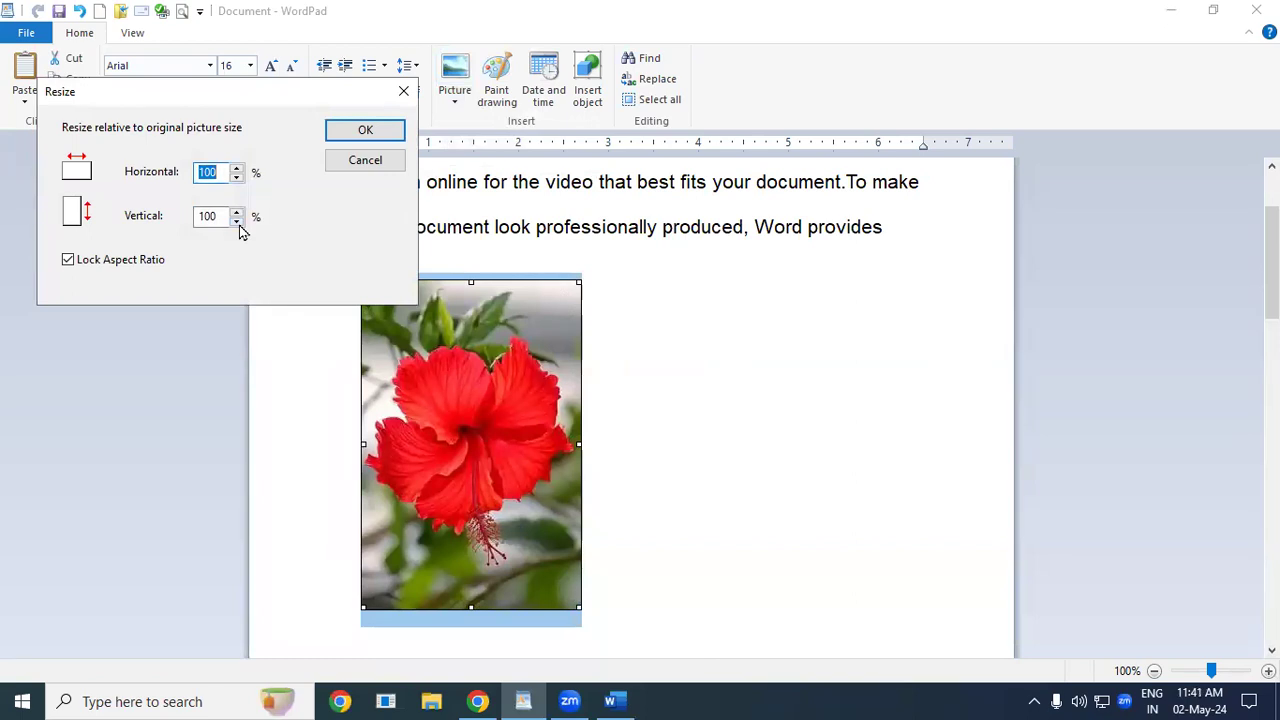
{"action": "type", "text": "20"}
{"action": "left_click", "coordinate": [348, 133]}
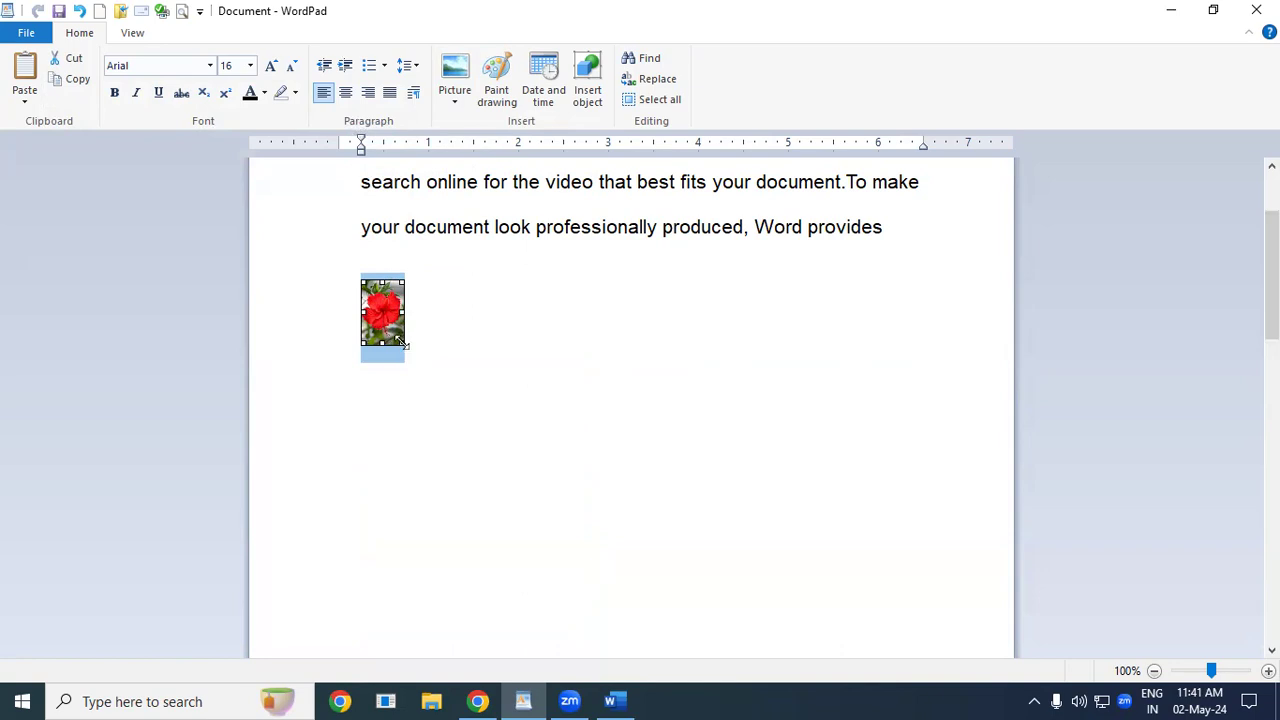
{"action": "left_click_drag", "start_coordinate": [401, 343], "coordinate": [1080, 575]}
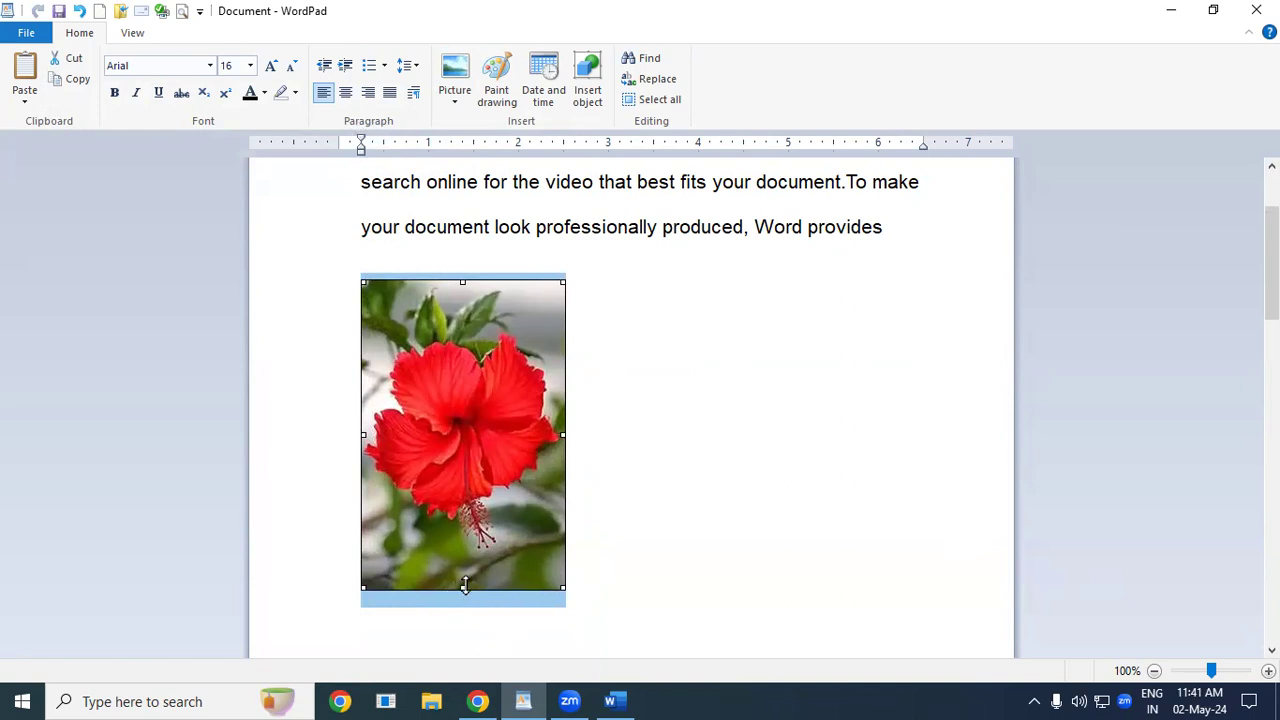
{"action": "mouse_move", "coordinate": [465, 585]}
{"action": "left_mouse_down"}
{"action": "mouse_move", "coordinate": [520, 667]}
{"action": "mouse_move", "coordinate": [562, 572]}
{"action": "left_mouse_up"}
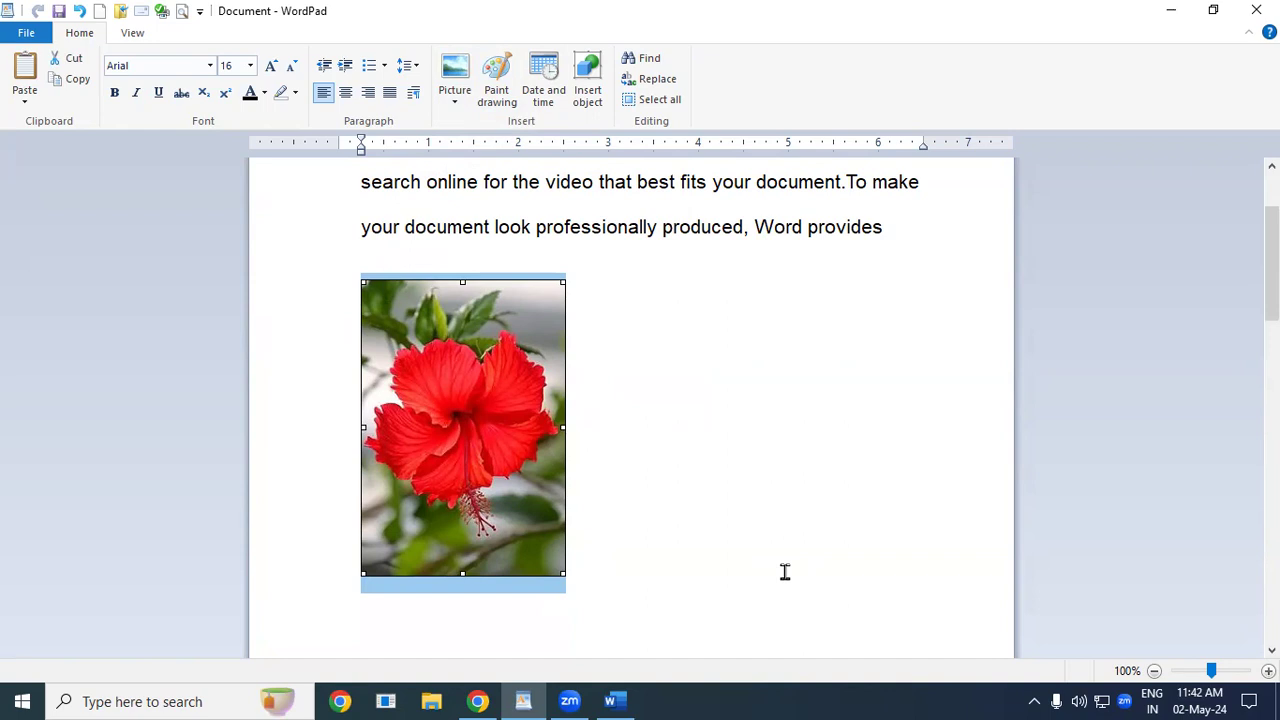
- Close the current hibiscus document with Alt+F4 and discard its changes
{"action": "key", "text": "alt+F4"}
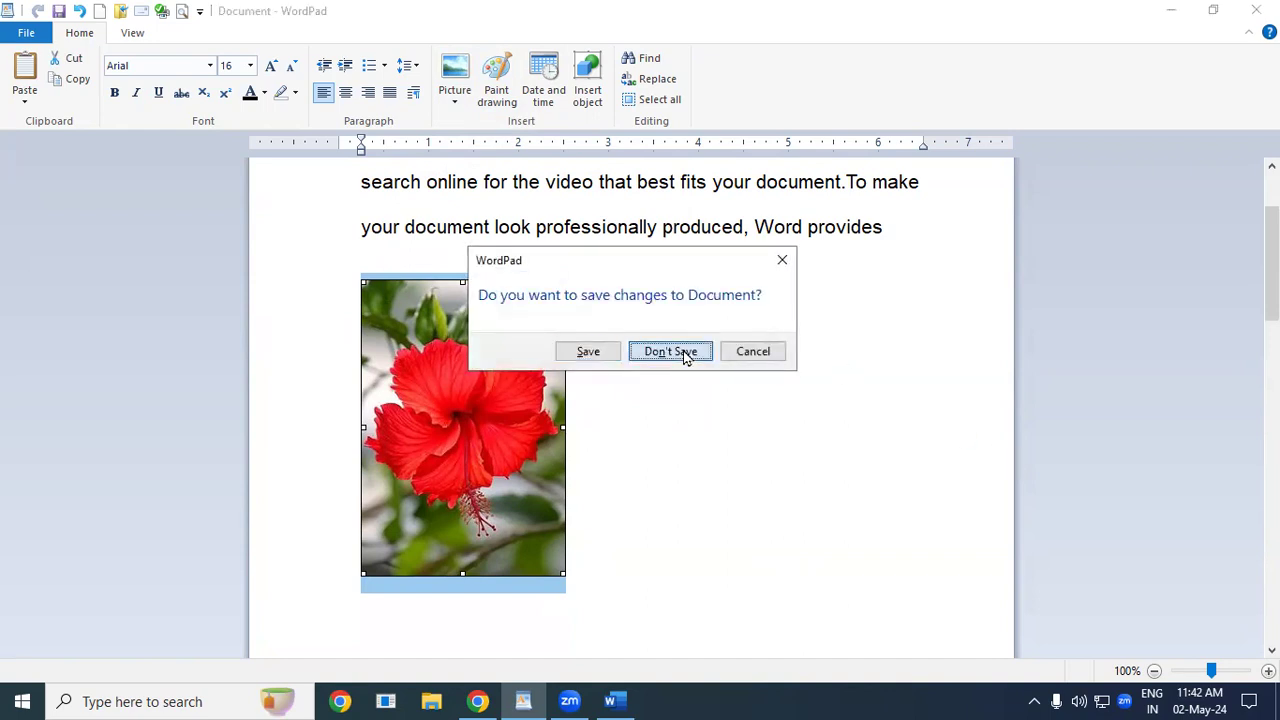
{"action": "left_click", "coordinate": [680, 351]}
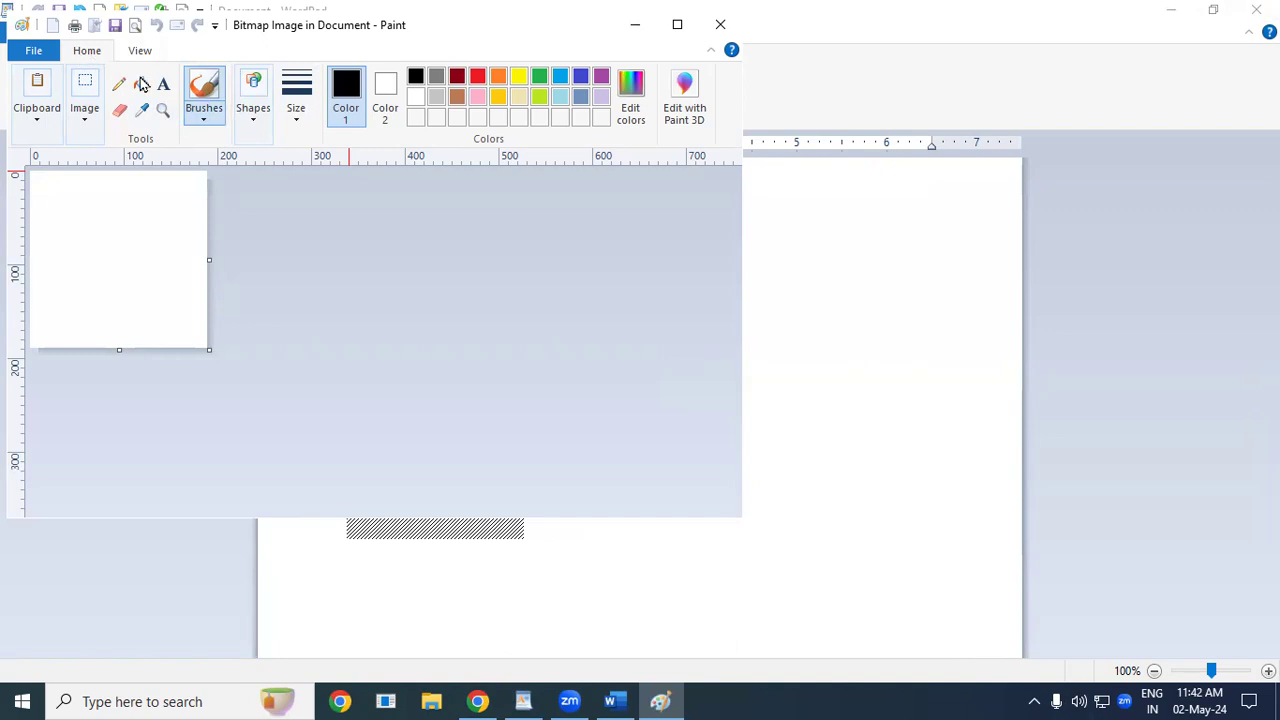
- Draw several six-point stars of varying sizes on the Paint canvas
{"action": "left_click", "coordinate": [256, 118]}
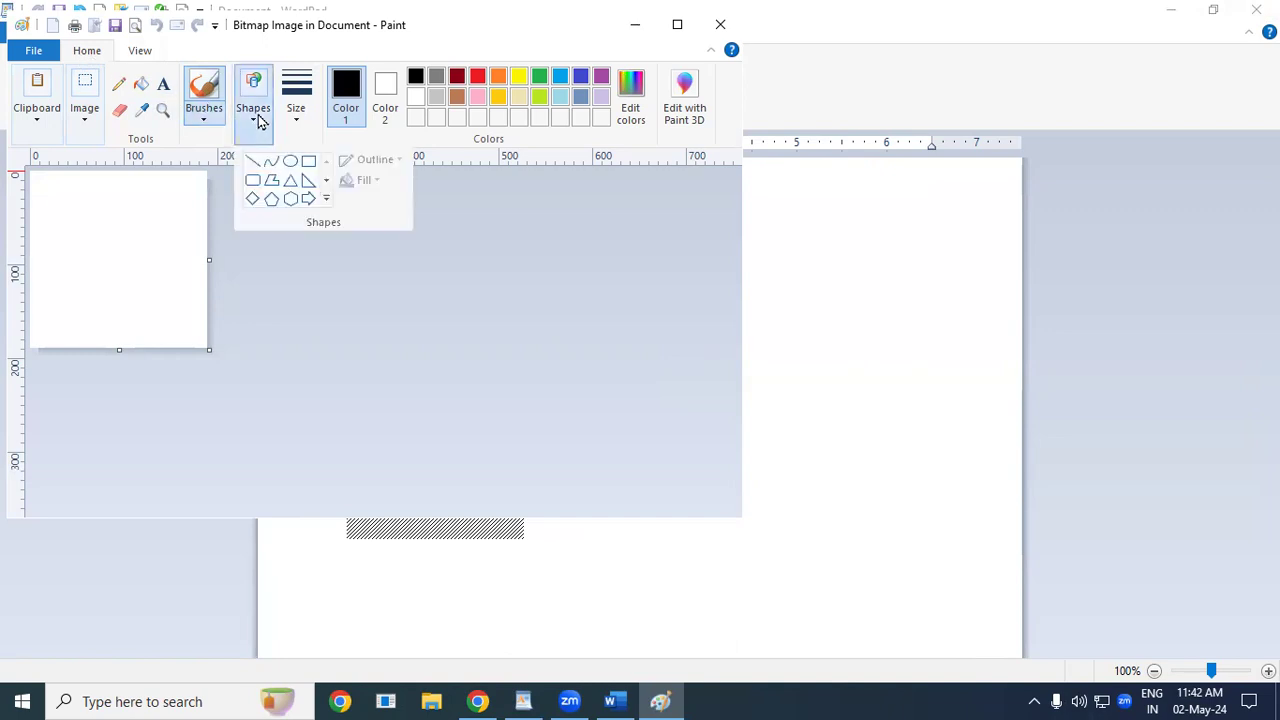
{"action": "left_click", "coordinate": [326, 199]}
{"action": "left_click", "coordinate": [310, 205]}
{"action": "mouse_move", "coordinate": [53, 187]}
{"action": "left_mouse_down"}
{"action": "mouse_move", "coordinate": [95, 229]}
{"action": "mouse_move", "coordinate": [162, 235]}
{"action": "left_mouse_up"}
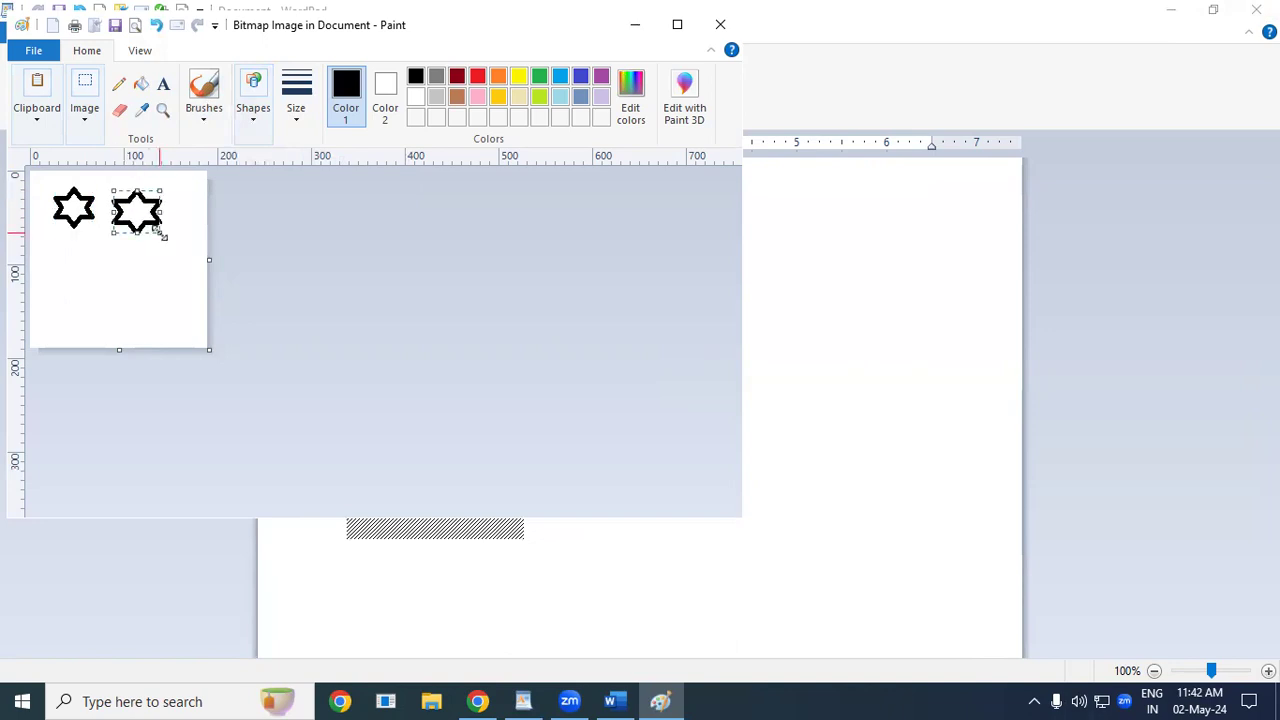
{"action": "left_click_drag", "start_coordinate": [54, 250], "coordinate": [106, 304]}
{"action": "left_click_drag", "start_coordinate": [126, 252], "coordinate": [176, 308]}
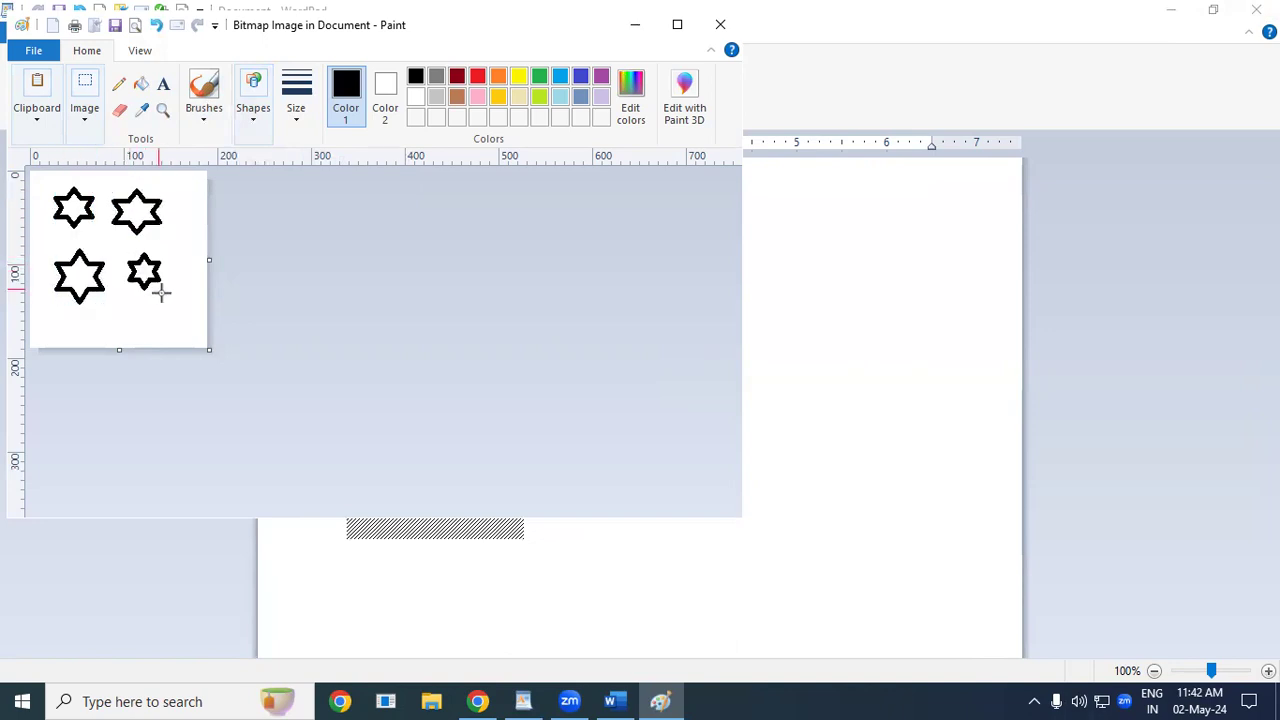
{"action": "left_click_drag", "start_coordinate": [174, 206], "coordinate": [200, 240]}
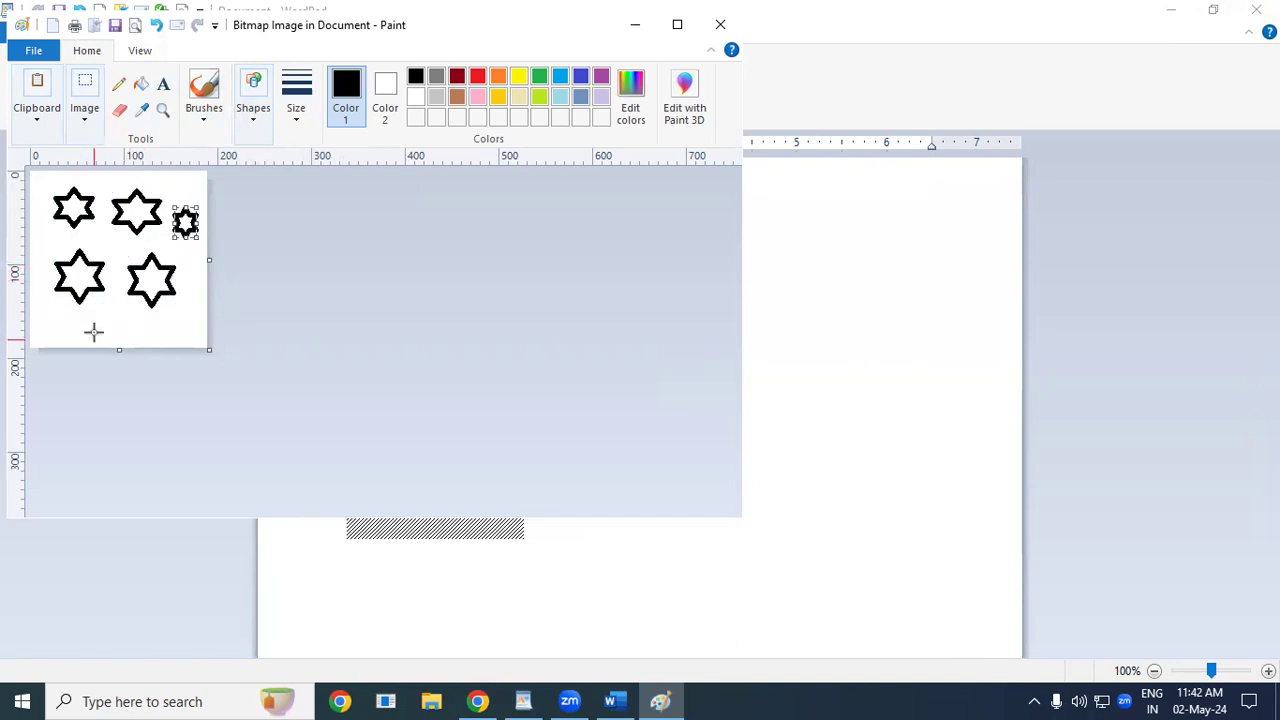
{"action": "left_click_drag", "start_coordinate": [97, 304], "coordinate": [136, 342]}
{"action": "left_click", "coordinate": [557, 249]}
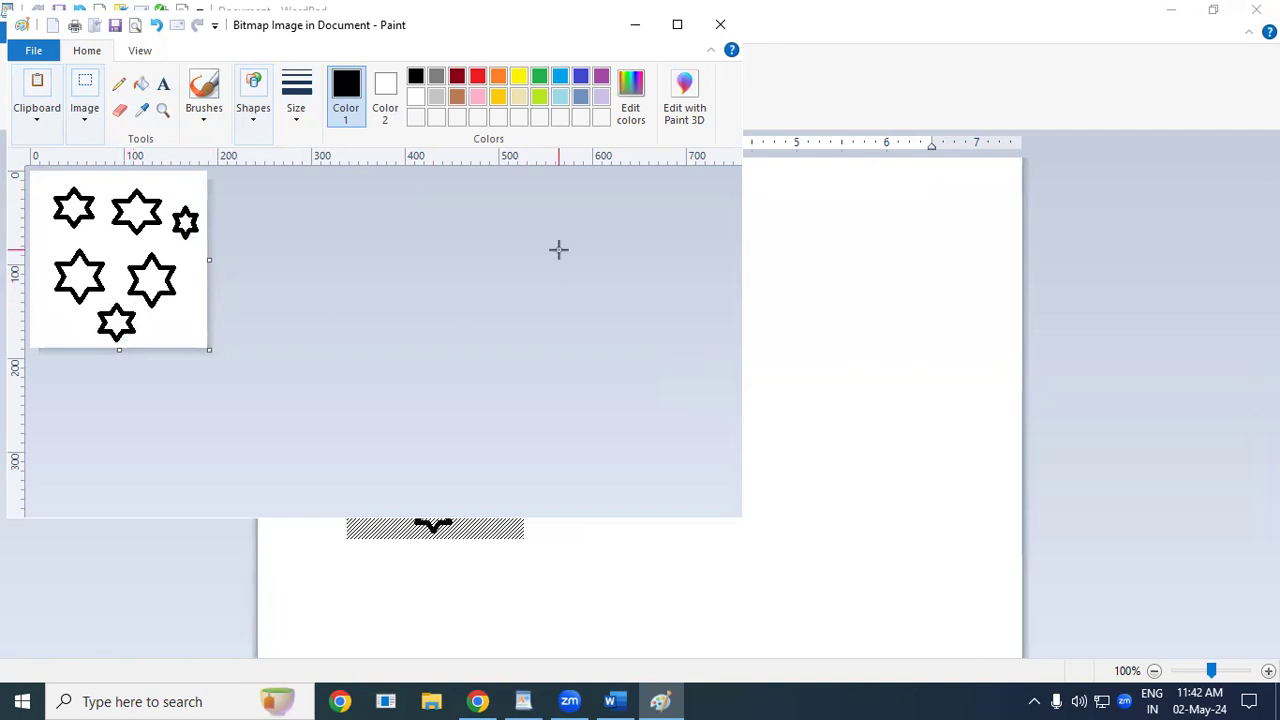
- Fill the stars with red, light blue, indigo, yellow and red, plus the small top-right star red
{"action": "left_click", "coordinate": [141, 84]}
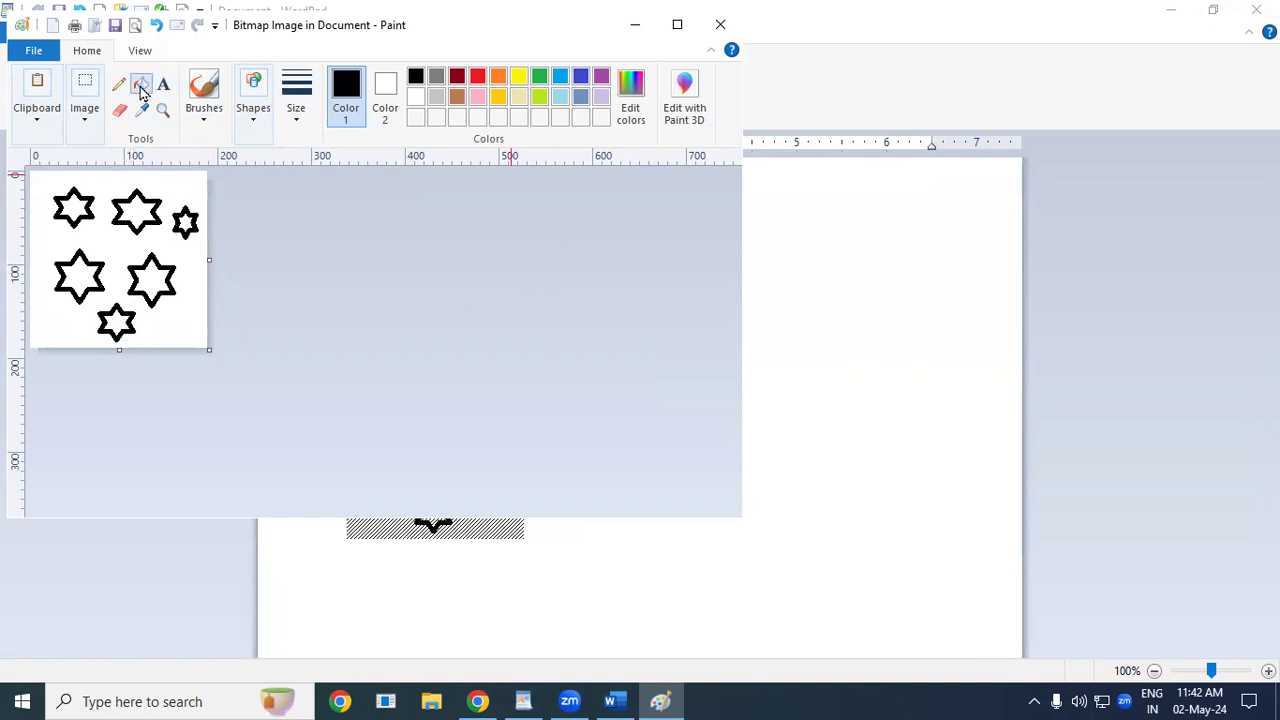
{"action": "left_click", "coordinate": [477, 77]}
{"action": "left_click", "coordinate": [74, 207]}
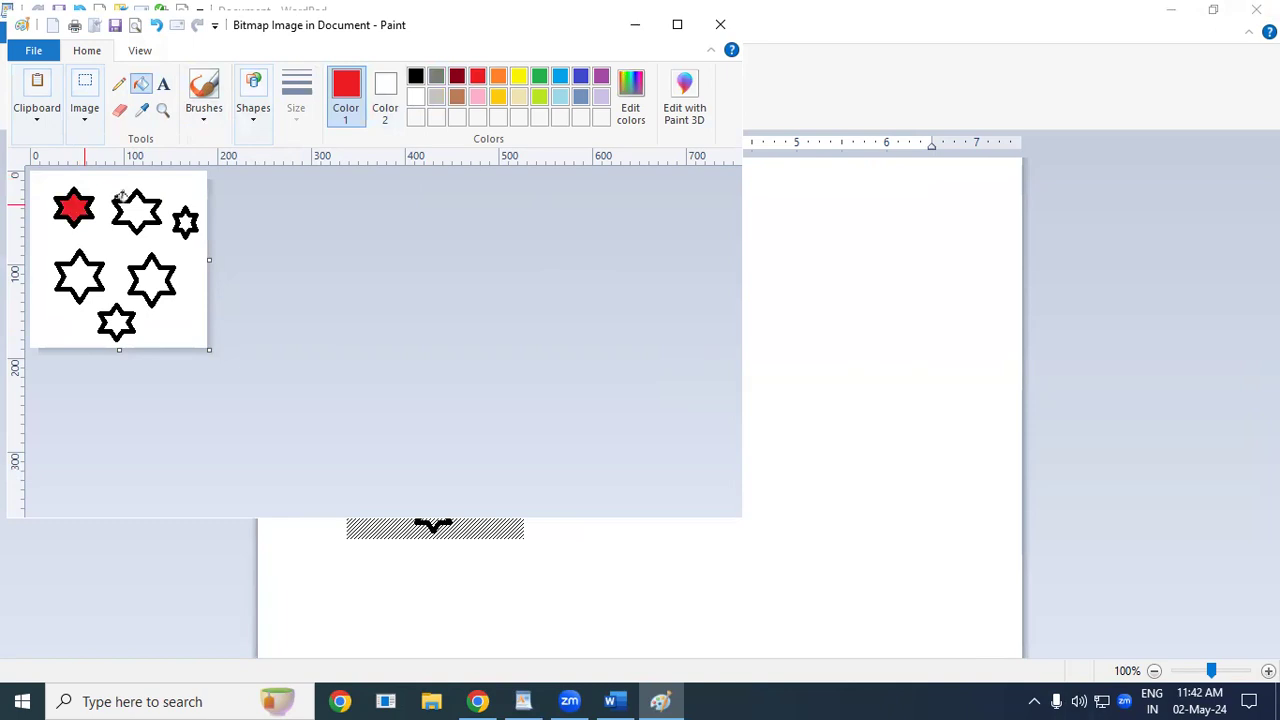
{"action": "left_click", "coordinate": [560, 77]}
{"action": "left_click", "coordinate": [135, 214]}
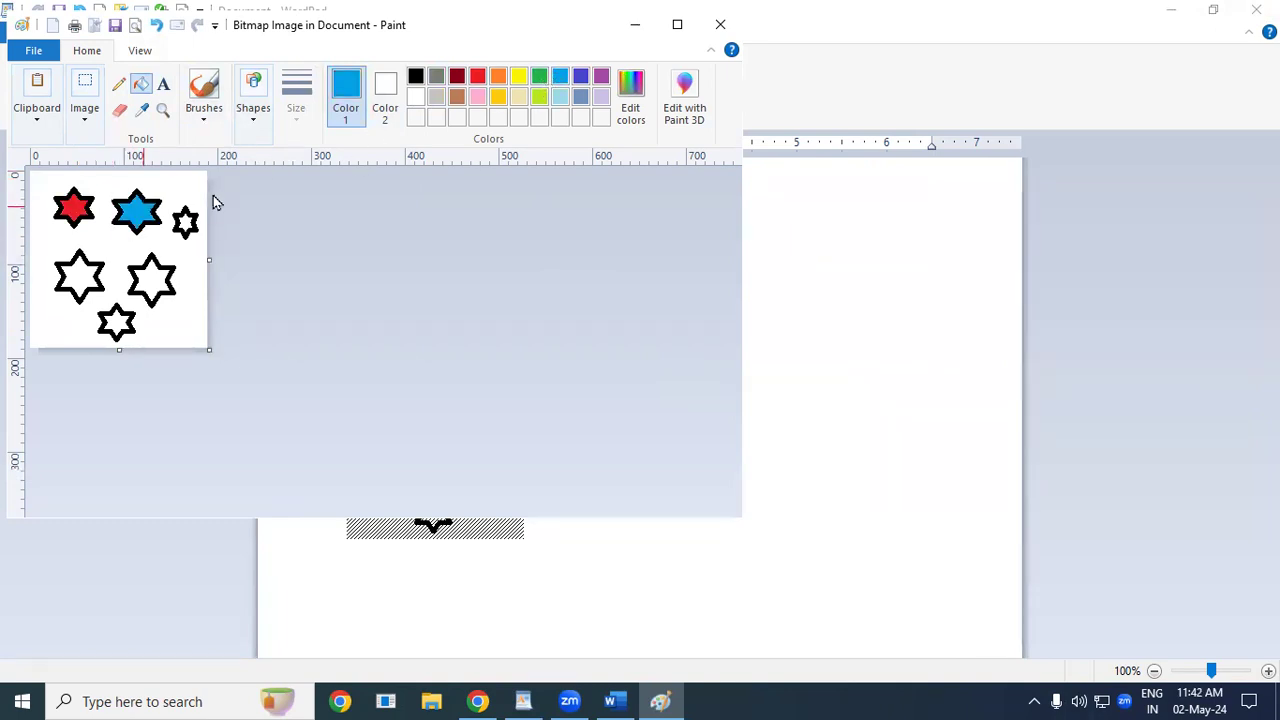
{"action": "left_click", "coordinate": [584, 80]}
{"action": "left_click", "coordinate": [153, 279]}
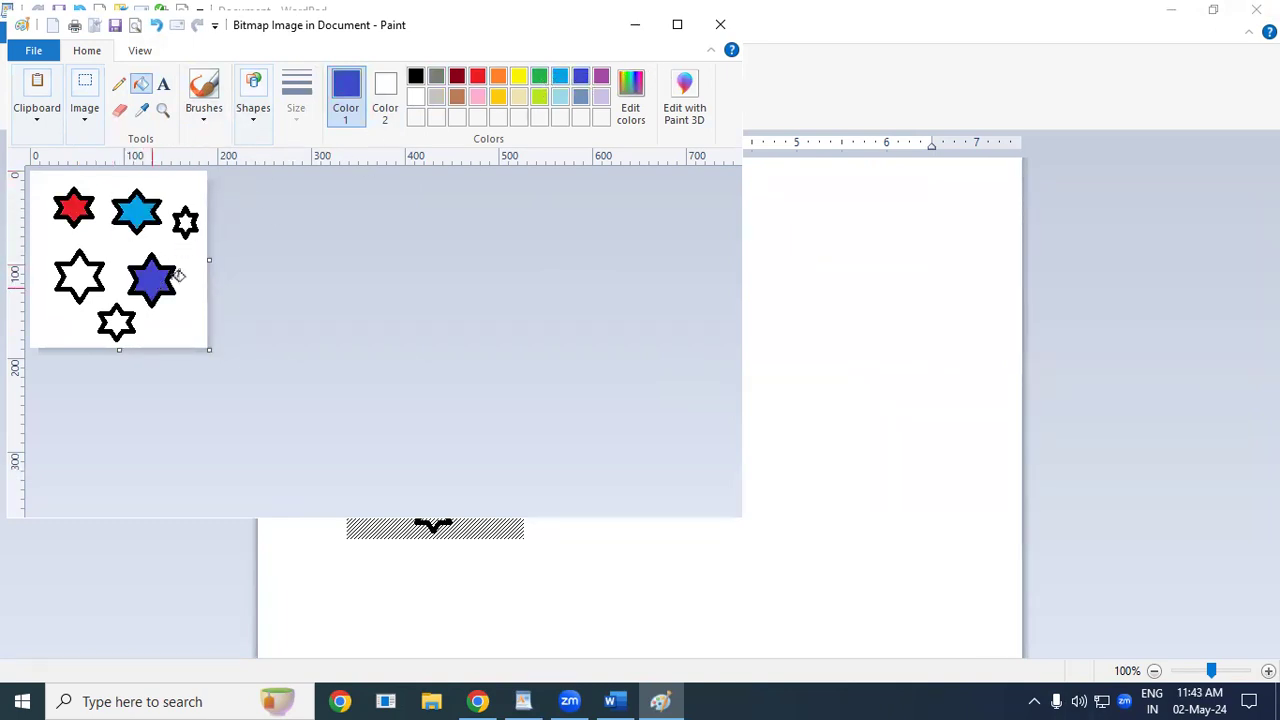
{"action": "left_click", "coordinate": [518, 84]}
{"action": "left_click", "coordinate": [80, 277]}
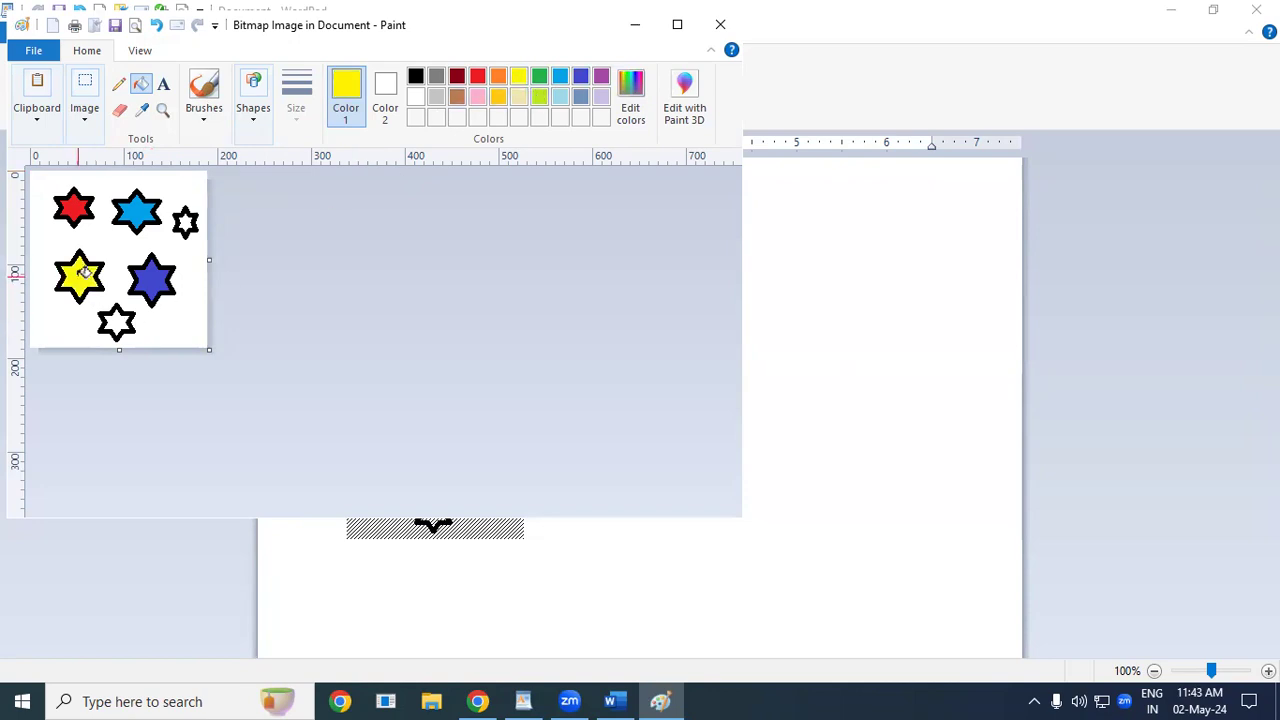
{"action": "left_click", "coordinate": [477, 86]}
{"action": "left_click", "coordinate": [116, 322]}
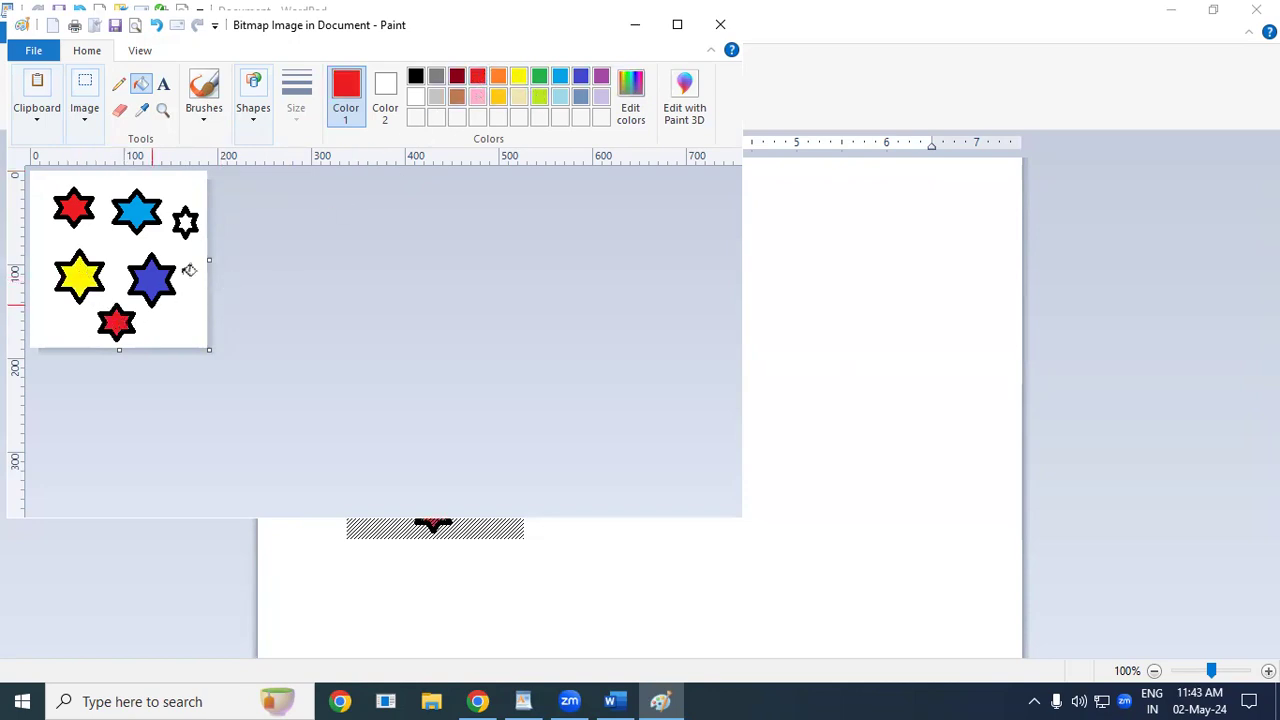
{"action": "left_click", "coordinate": [185, 222]}
- Cancel the close prompt to keep the document, then delete the embedded star picture
{"action": "left_click", "coordinate": [1256, 10]}
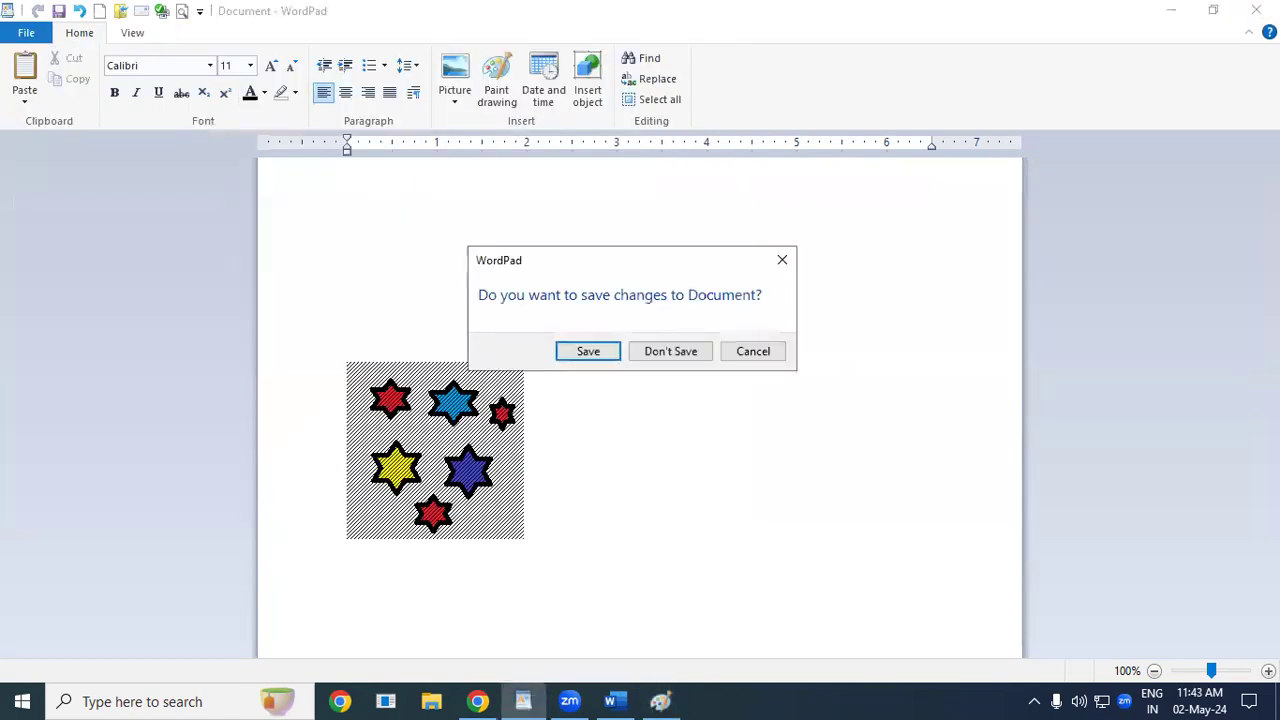
{"action": "left_click", "coordinate": [805, 460]}
{"action": "left_click", "coordinate": [753, 351]}
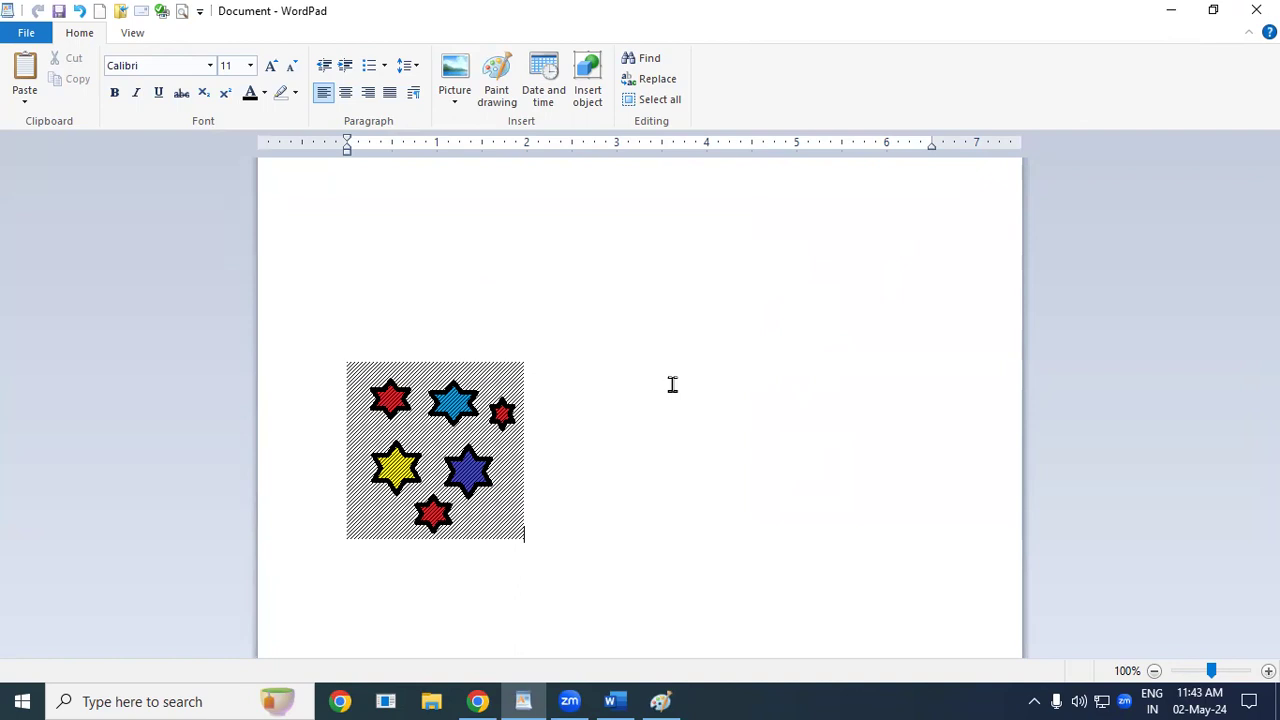
{"action": "key", "text": "BackSpace"}
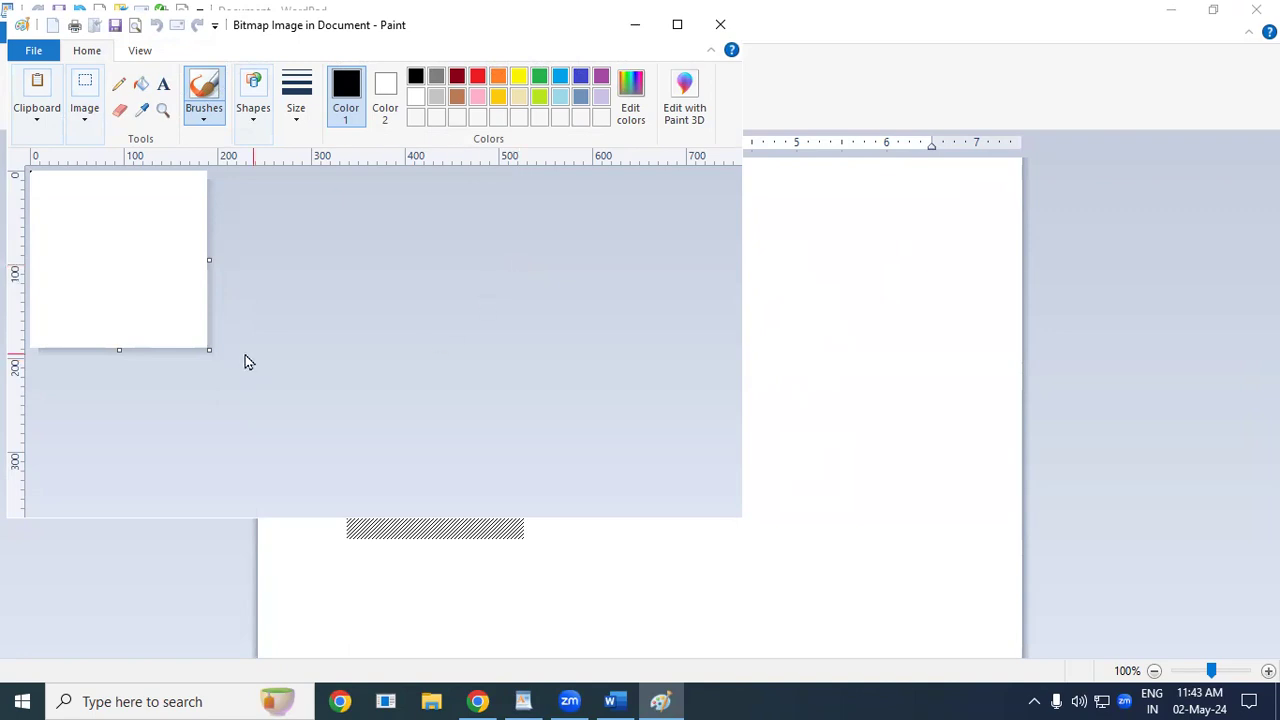
- Enlarge the Paint canvas and select the five-point star shape
{"action": "left_click_drag", "start_coordinate": [209, 349], "coordinate": [420, 436]}
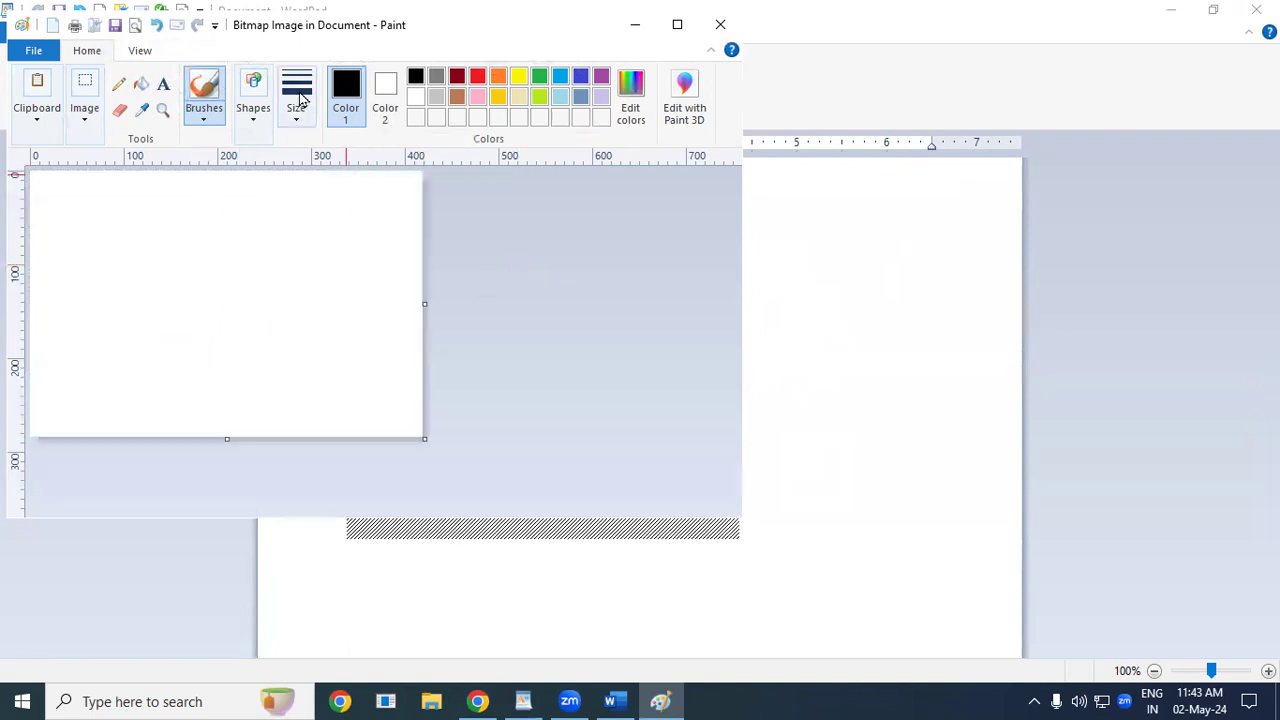
{"action": "left_click", "coordinate": [266, 126]}
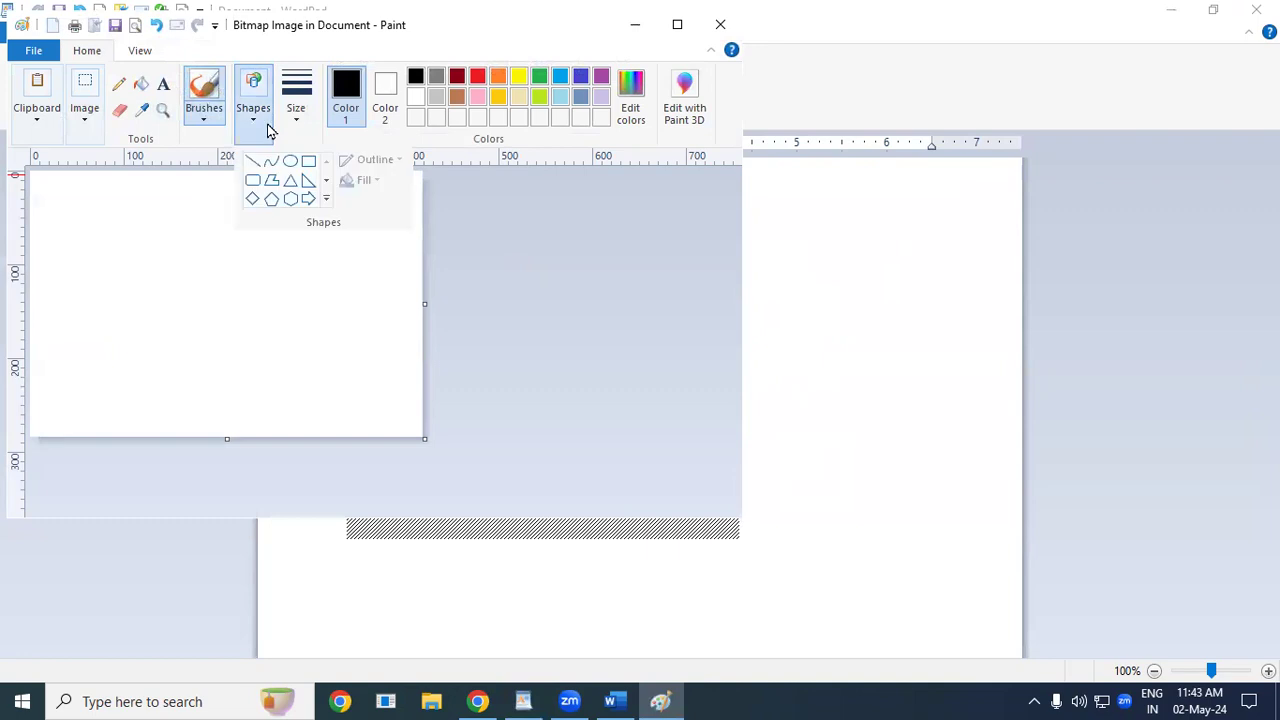
{"action": "left_click", "coordinate": [325, 199]}
{"action": "left_click", "coordinate": [288, 200]}
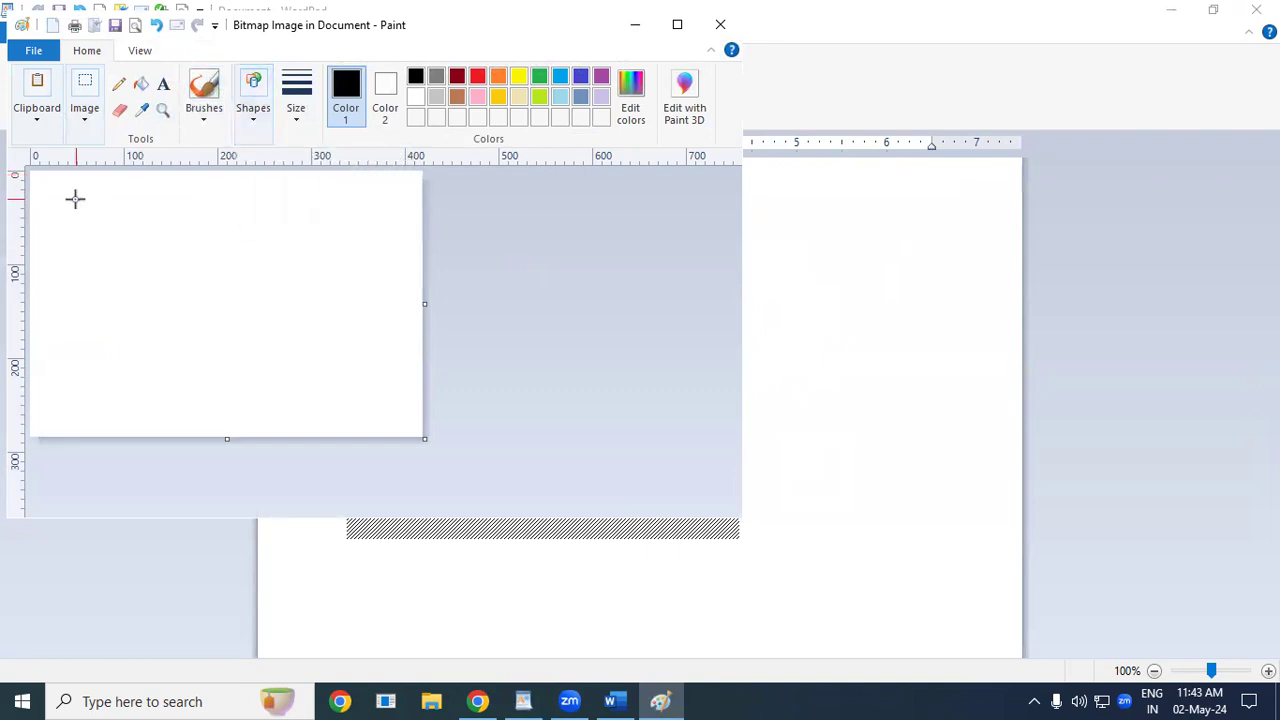
- Draw six outlined five-point stars in two rows, then close the window
{"action": "left_click_drag", "start_coordinate": [74, 197], "coordinate": [134, 267]}
{"action": "left_click_drag", "start_coordinate": [160, 206], "coordinate": [236, 296]}
{"action": "left_click_drag", "start_coordinate": [265, 209], "coordinate": [357, 318]}
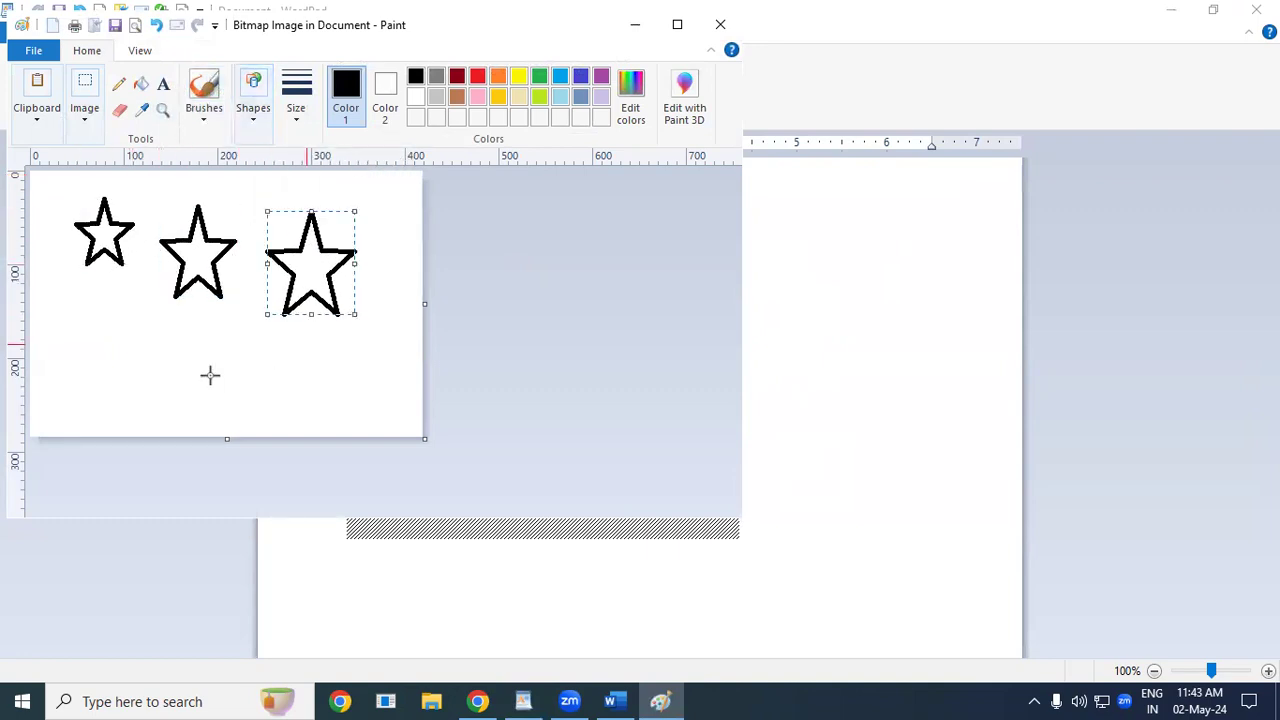
{"action": "left_click_drag", "start_coordinate": [68, 322], "coordinate": [165, 407]}
{"action": "left_click_drag", "start_coordinate": [212, 339], "coordinate": [290, 393]}
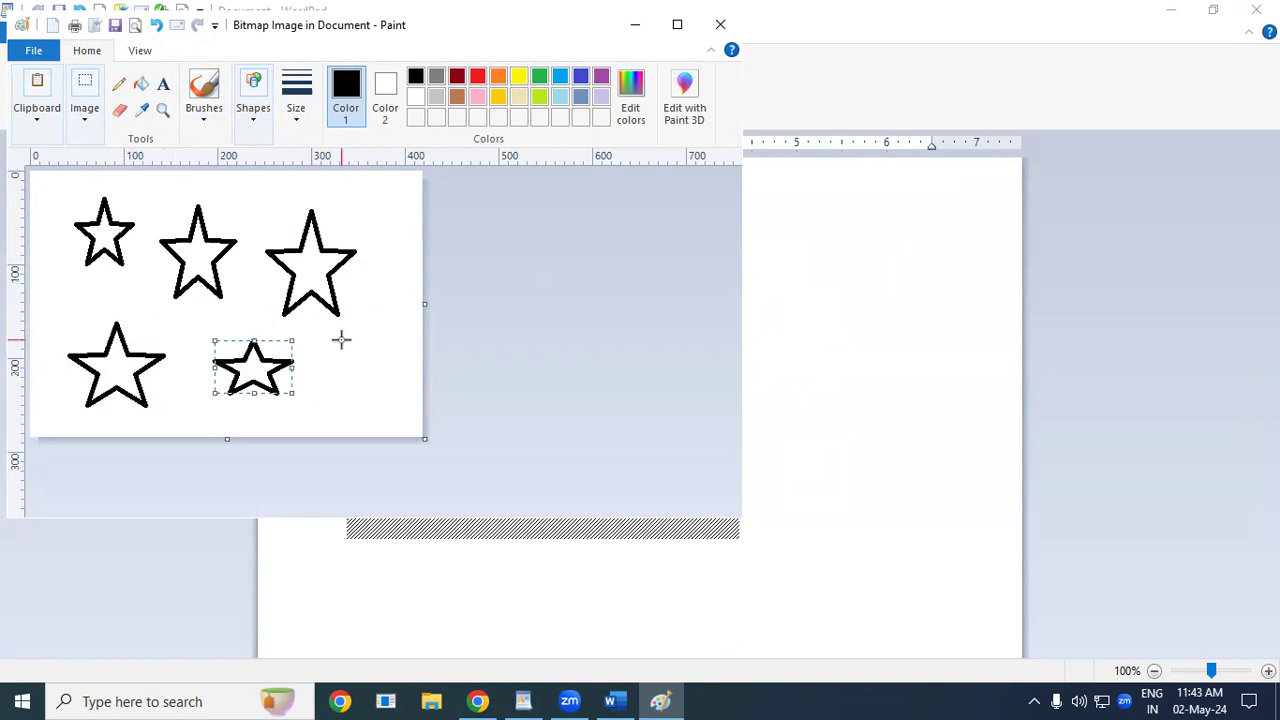
{"action": "left_click_drag", "start_coordinate": [339, 337], "coordinate": [403, 400]}
{"action": "left_click", "coordinate": [371, 226]}
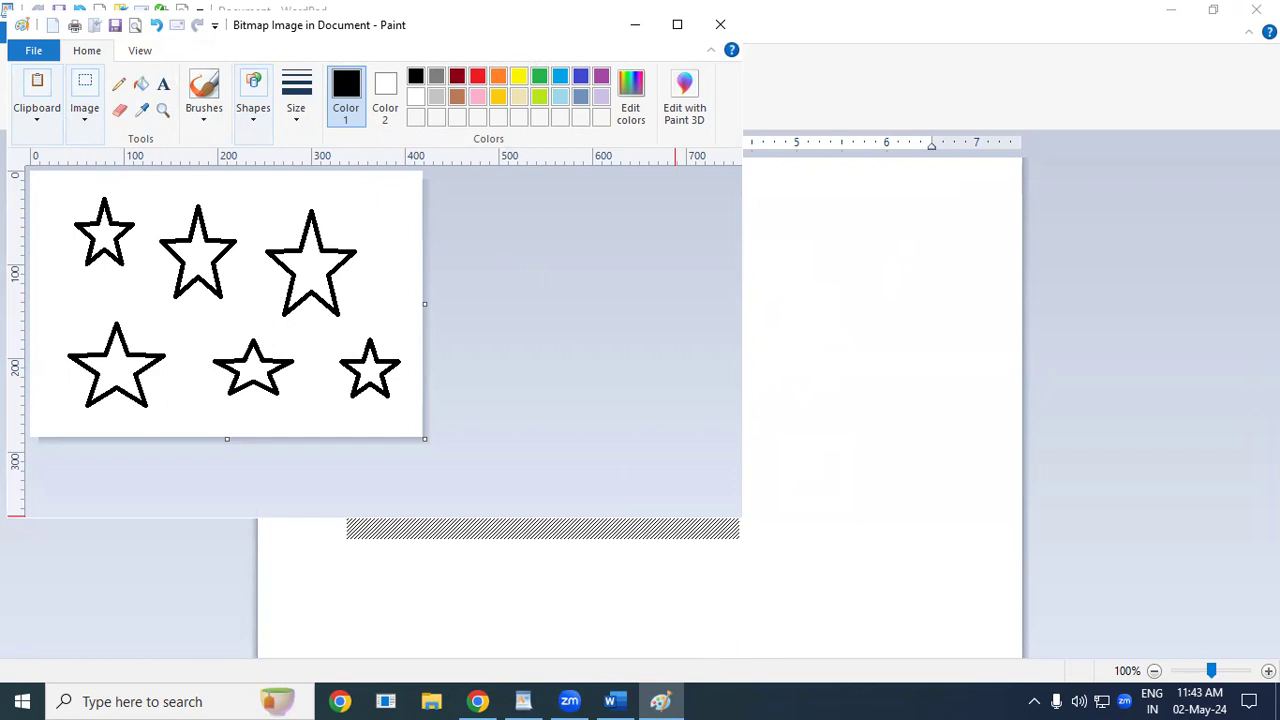
{"action": "left_click", "coordinate": [1256, 9]}
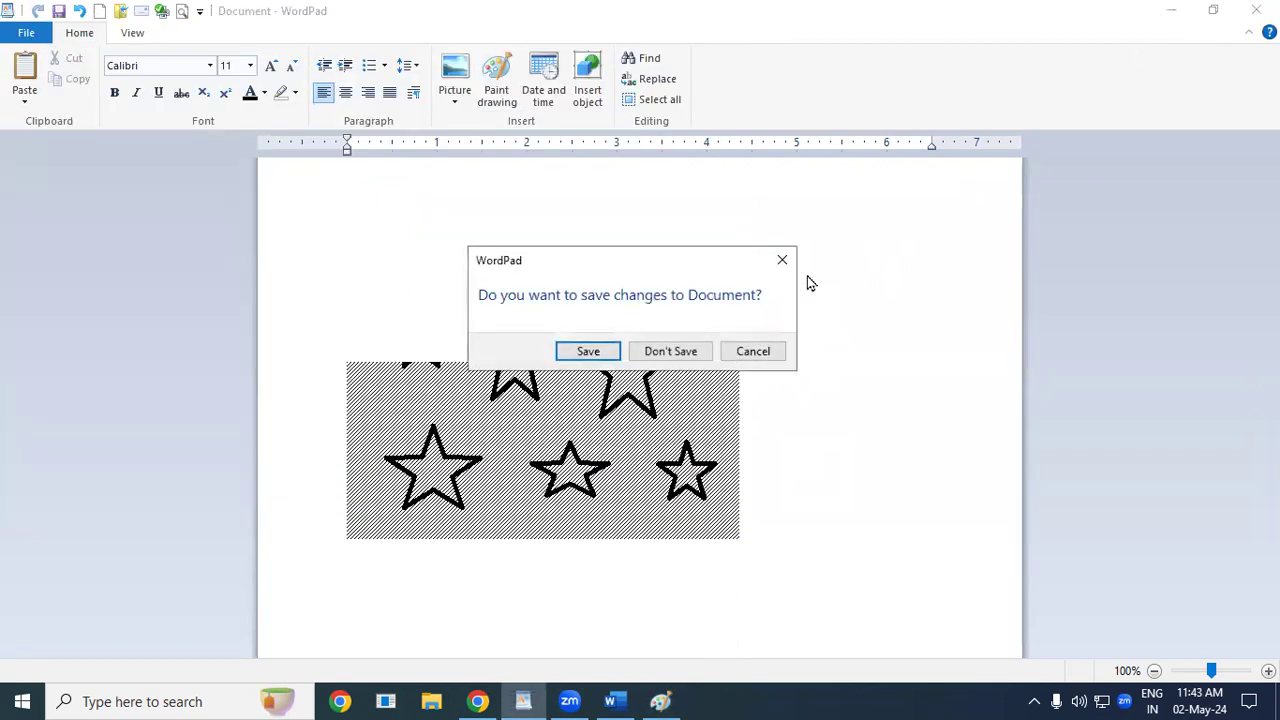
- Dismiss the save prompt, discard the star document without saving, and add blank lines at the top
{"action": "left_click", "coordinate": [784, 264]}
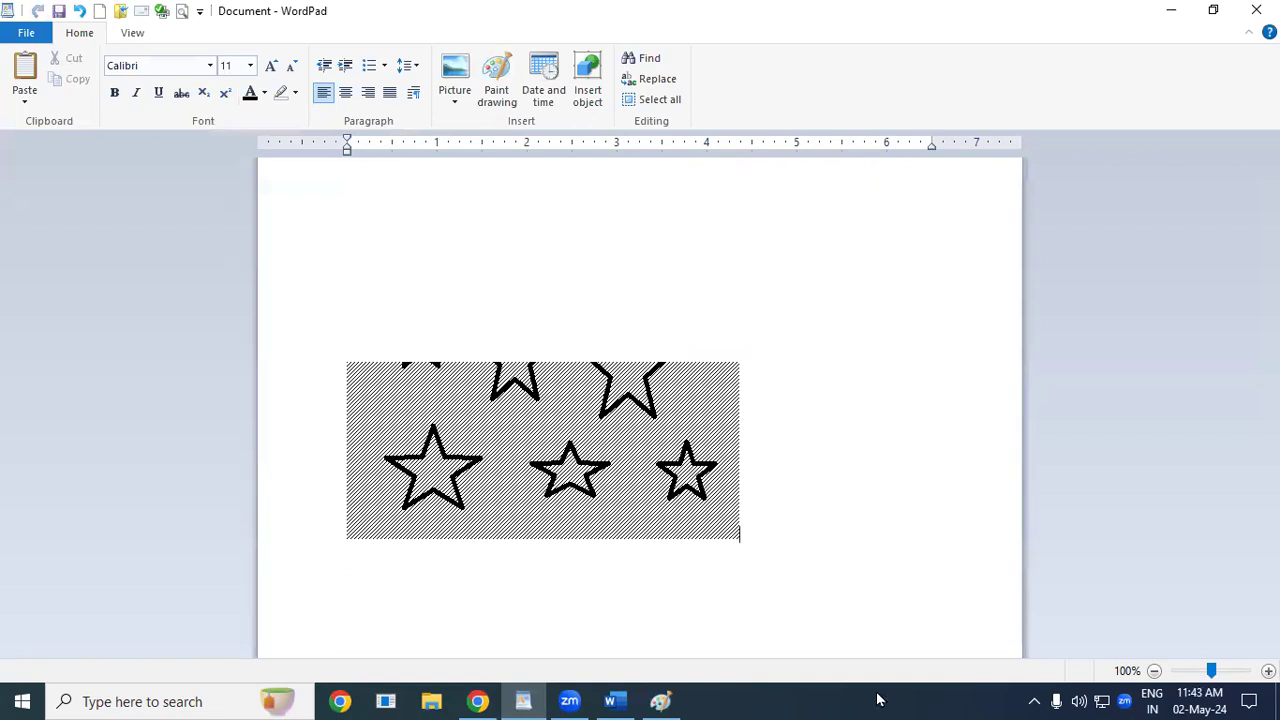
{"action": "key", "text": "alt+F4"}
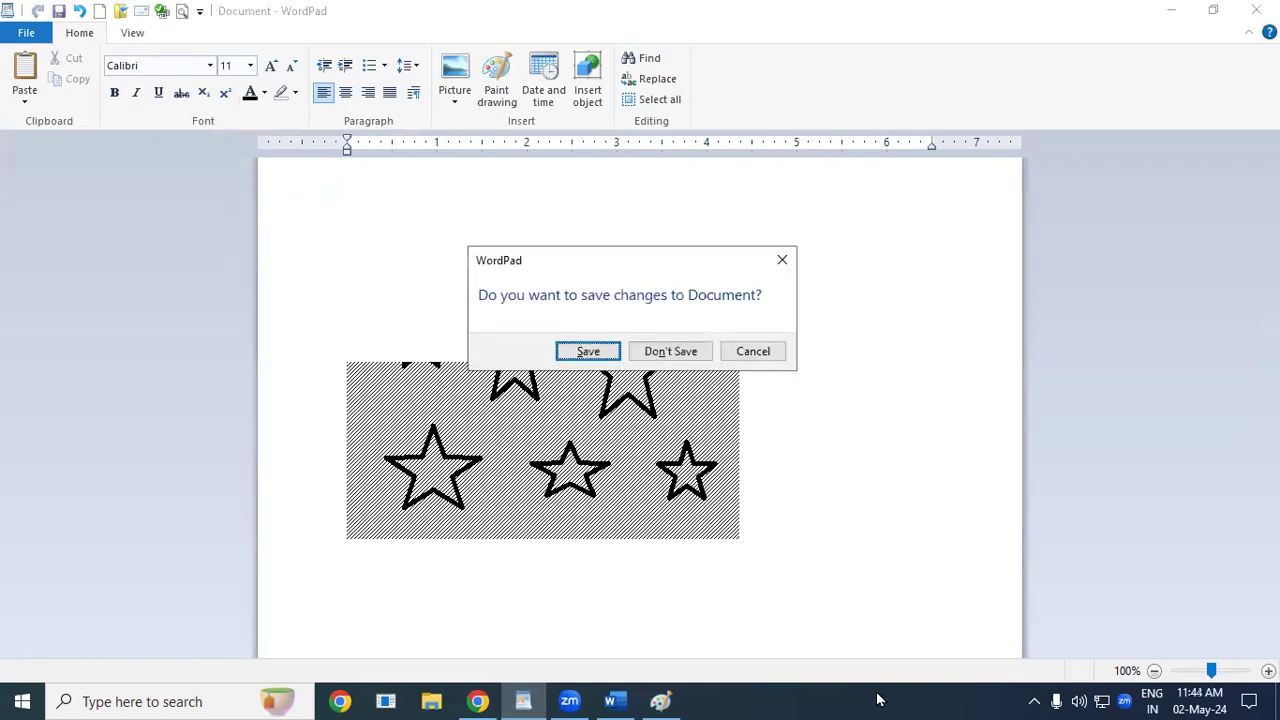
{"action": "left_click", "coordinate": [680, 351]}
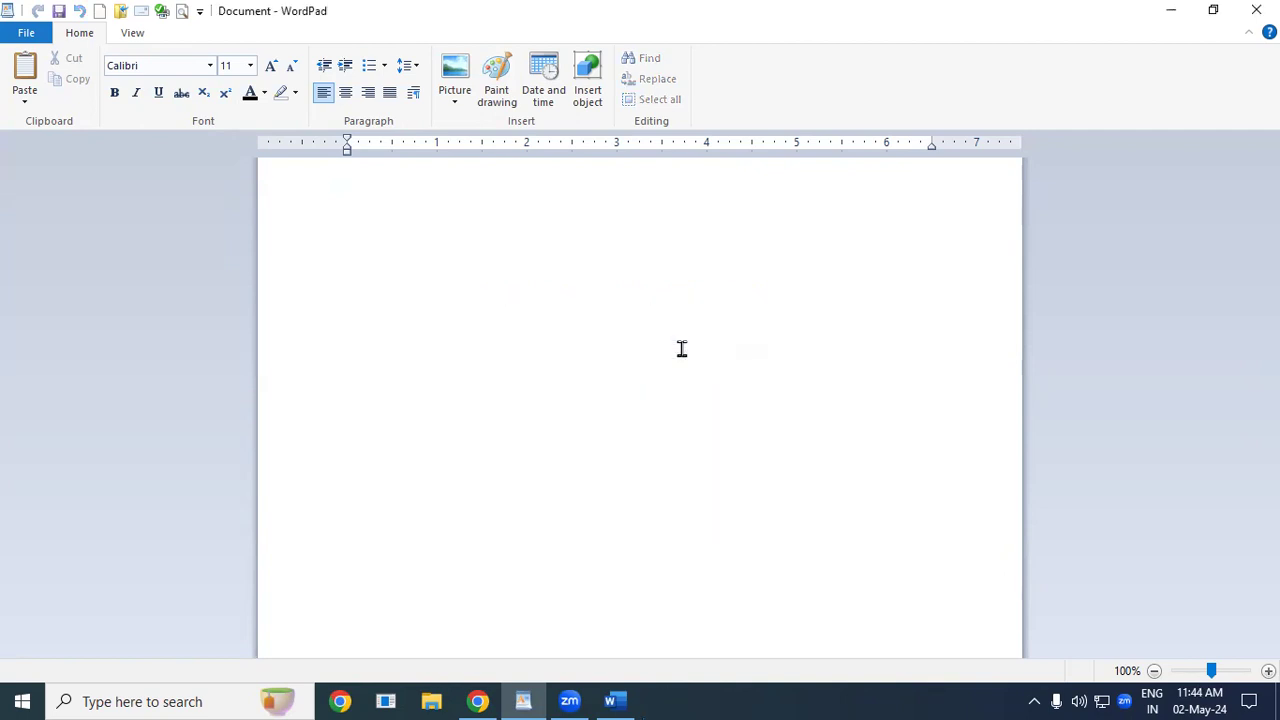
{"action": "key", "text": "Return"}
{"action": "key", "text": "Return"}
{"action": "key", "text": "Return"}
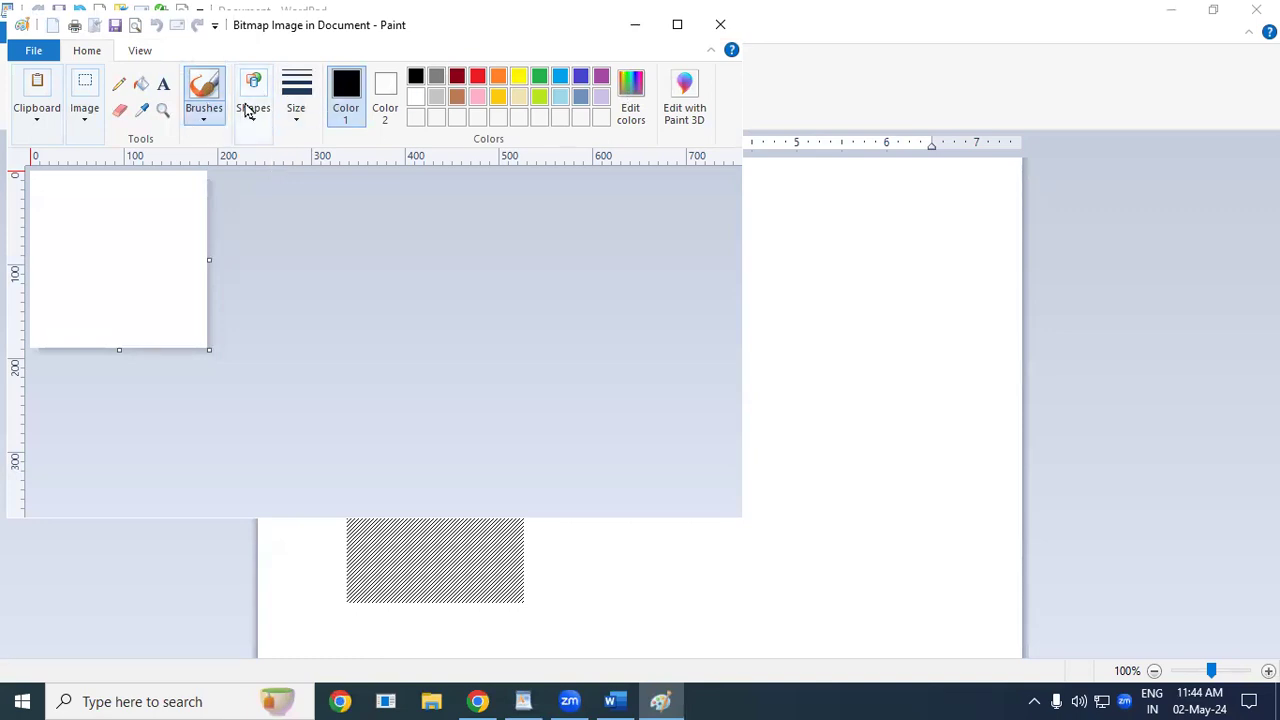
- Draw four outlined triangles of different sizes with the Triangle shape, then close the window
{"action": "left_click", "coordinate": [248, 110]}
{"action": "left_click", "coordinate": [290, 180]}
{"action": "mouse_move", "coordinate": [74, 188]}
{"action": "left_mouse_down"}
{"action": "mouse_move", "coordinate": [101, 215]}
{"action": "mouse_move", "coordinate": [106, 288]}
{"action": "left_mouse_up"}
{"action": "left_click_drag", "start_coordinate": [127, 223], "coordinate": [166, 272]}
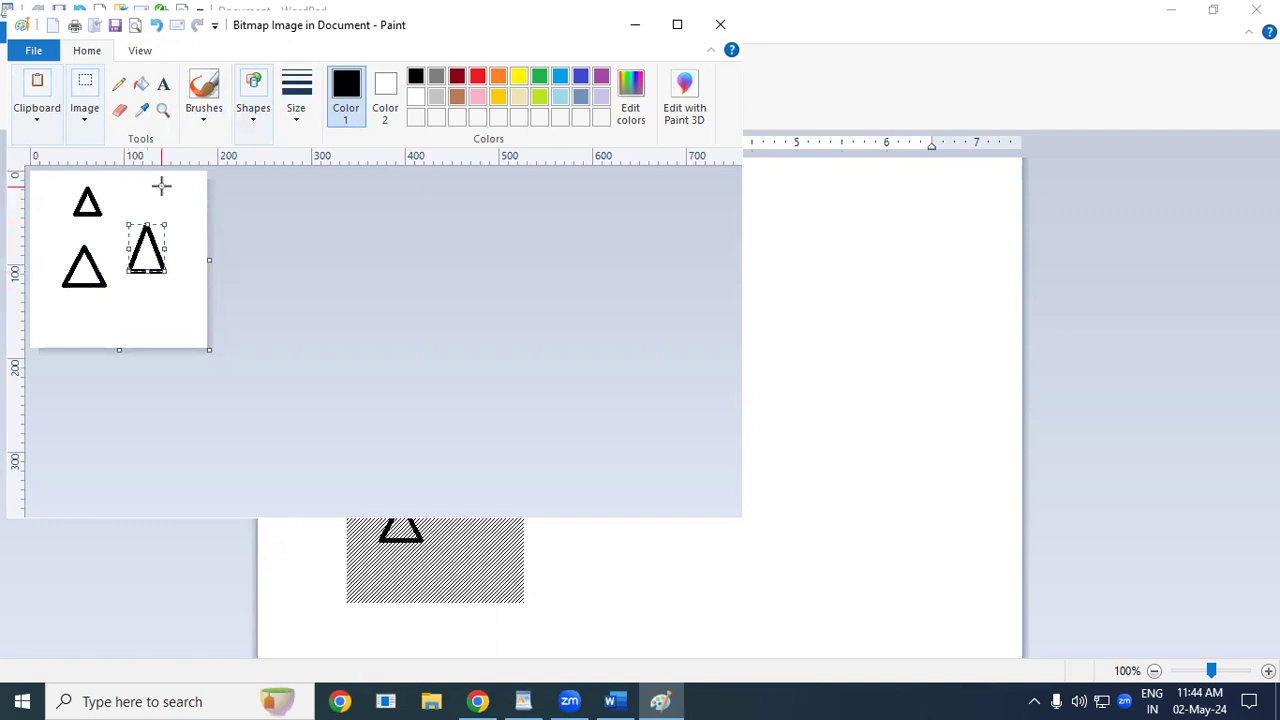
{"action": "left_click_drag", "start_coordinate": [158, 185], "coordinate": [188, 218]}
{"action": "left_click_drag", "start_coordinate": [112, 300], "coordinate": [143, 324]}
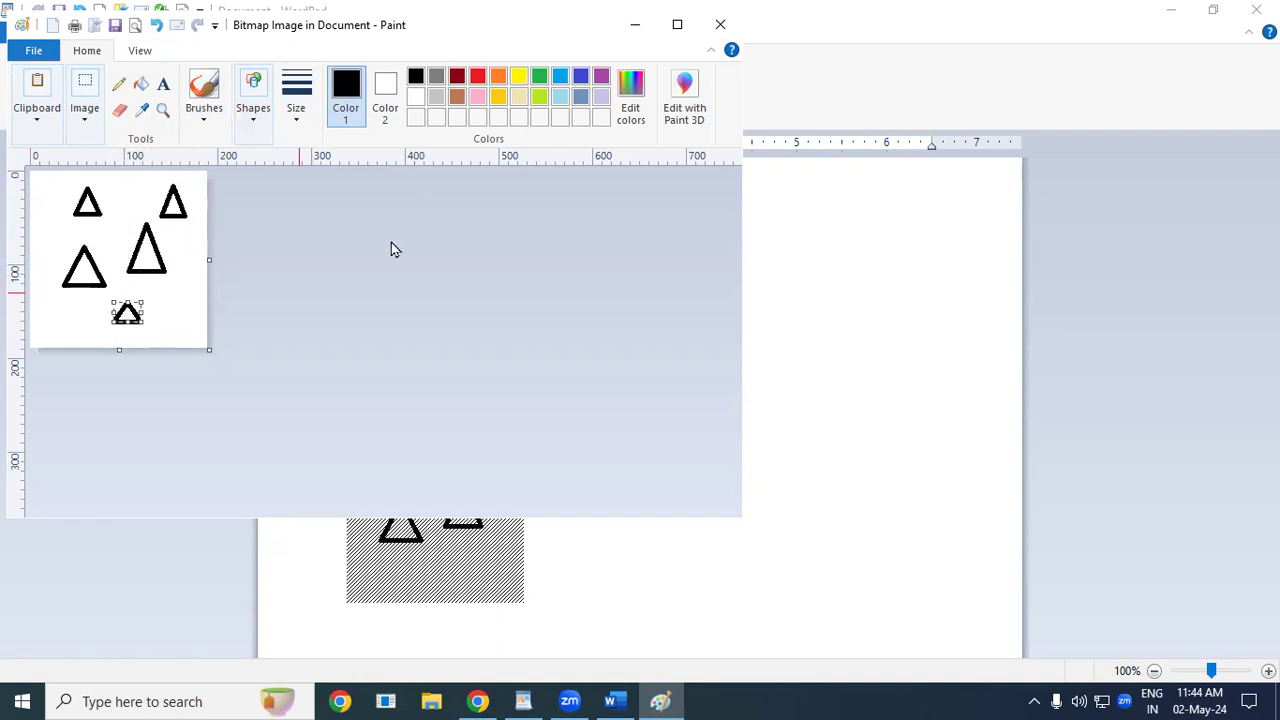
{"action": "left_click", "coordinate": [1256, 10]}
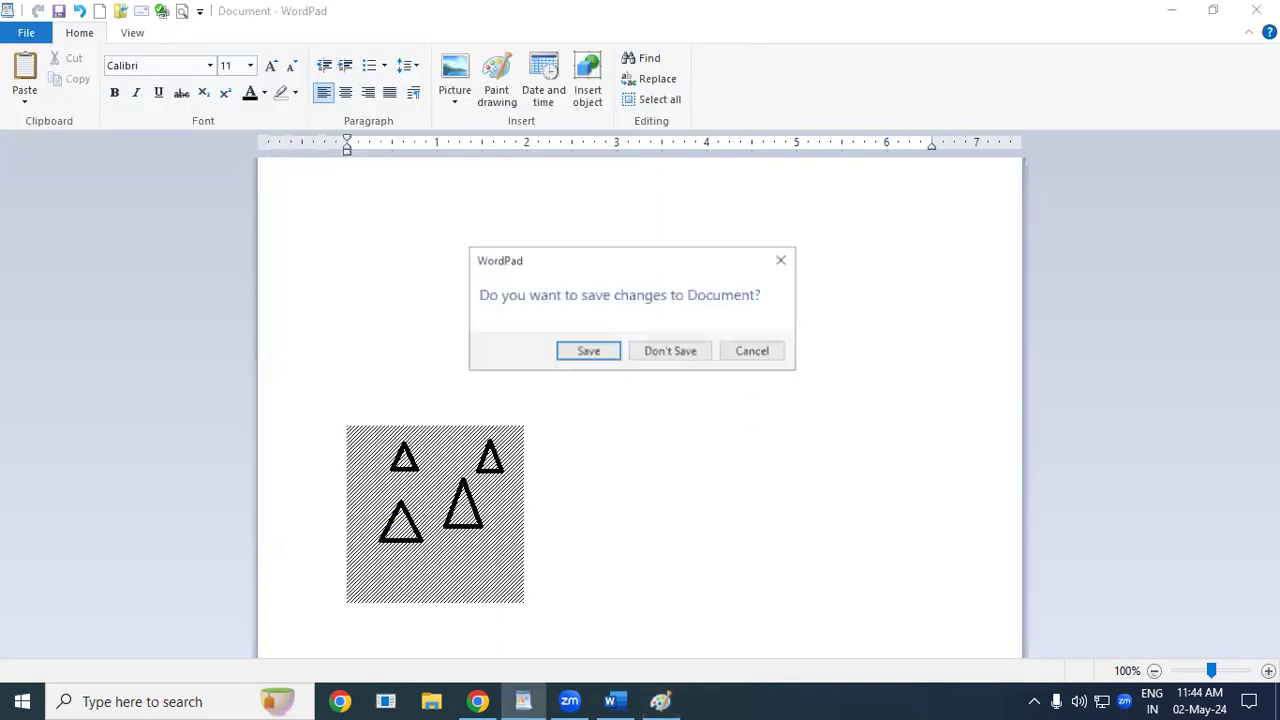
- Dismiss the save prompt, then select all with Ctrl+A and delete the triangle drawing
{"action": "left_click", "coordinate": [782, 260]}
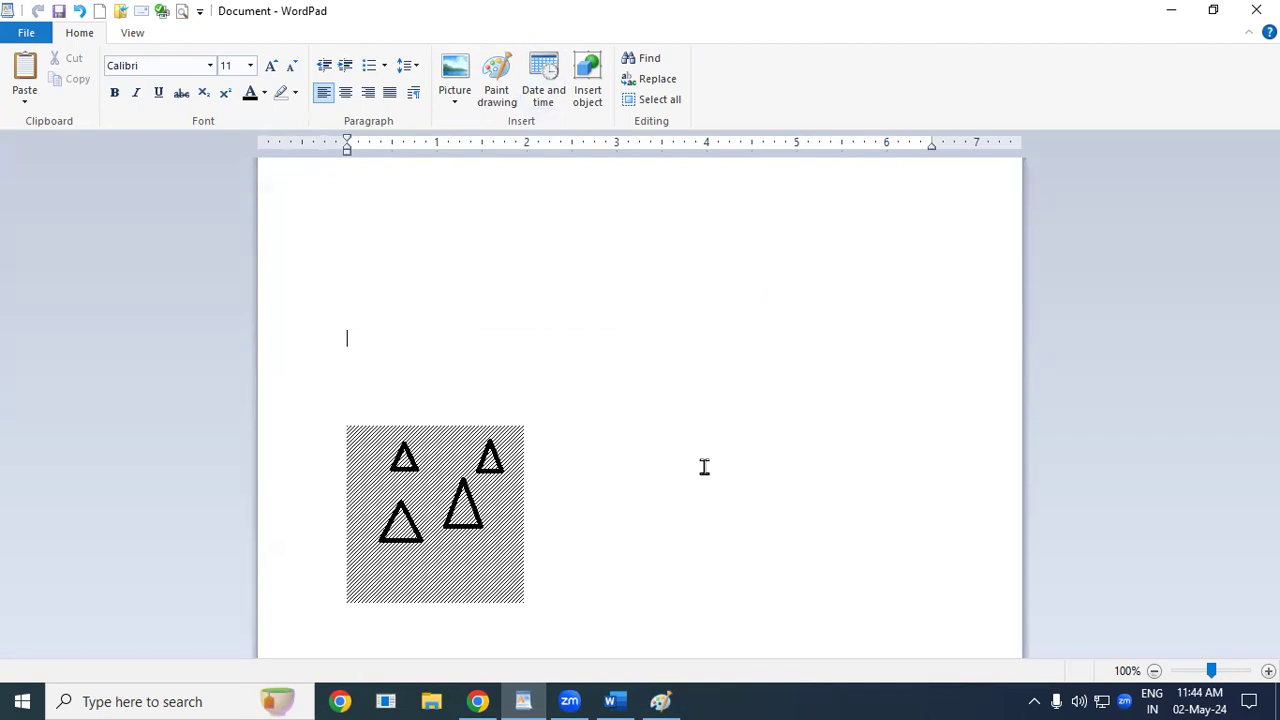
{"action": "key", "text": "ctrl+a"}
{"action": "key", "text": "Delete"}
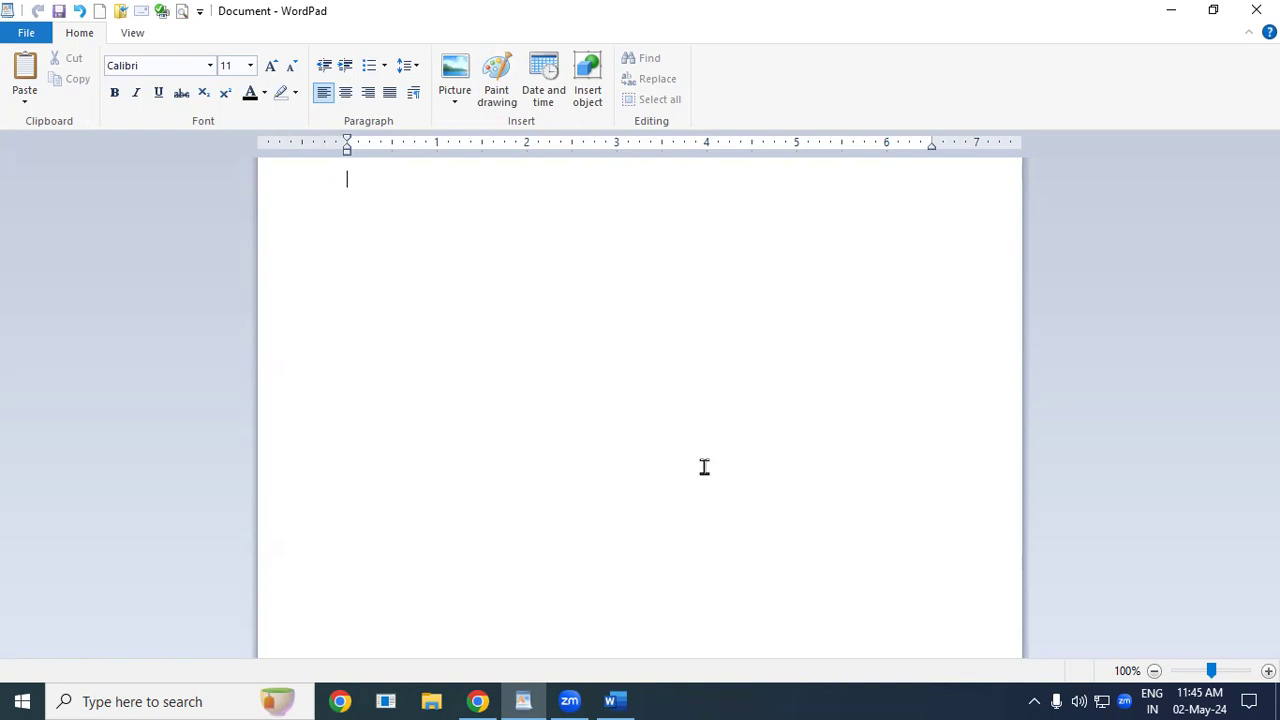
- Check the taskbar clock and calendar, then enlarge the document text size to 80
{"action": "key", "text": "super+alt+d"}
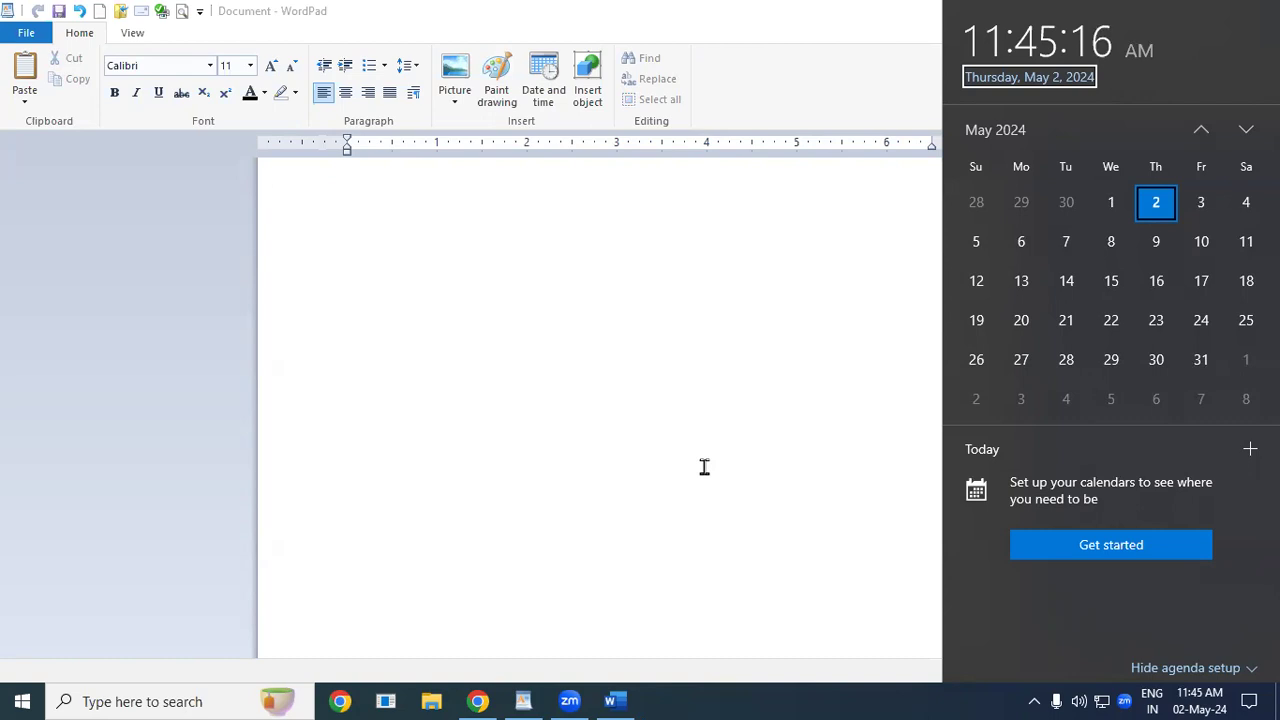
{"action": "left_click", "coordinate": [629, 420]}
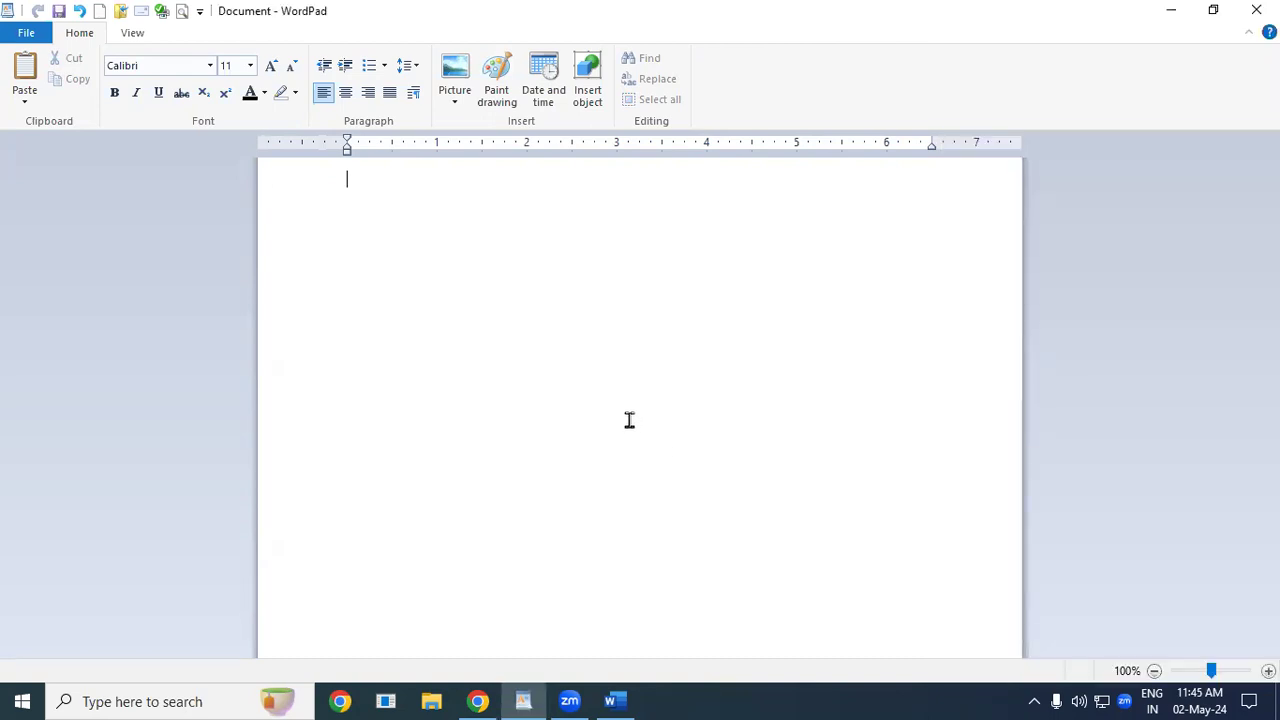
{"action": "key", "text": "ctrl+shift+period"}
{"action": "key", "text": "ctrl+shift+period"}
{"action": "key", "text": "ctrl+shift+period"}
{"action": "key", "text": "ctrl+shift+period"}
{"action": "key", "text": "ctrl+shift+period"}
{"action": "key", "text": "ctrl+shift+period"}
{"action": "key", "text": "ctrl+shift+period"}
- Insert the current time in the 11:45:28 AM format and start a new line
{"action": "left_click", "coordinate": [538, 94]}
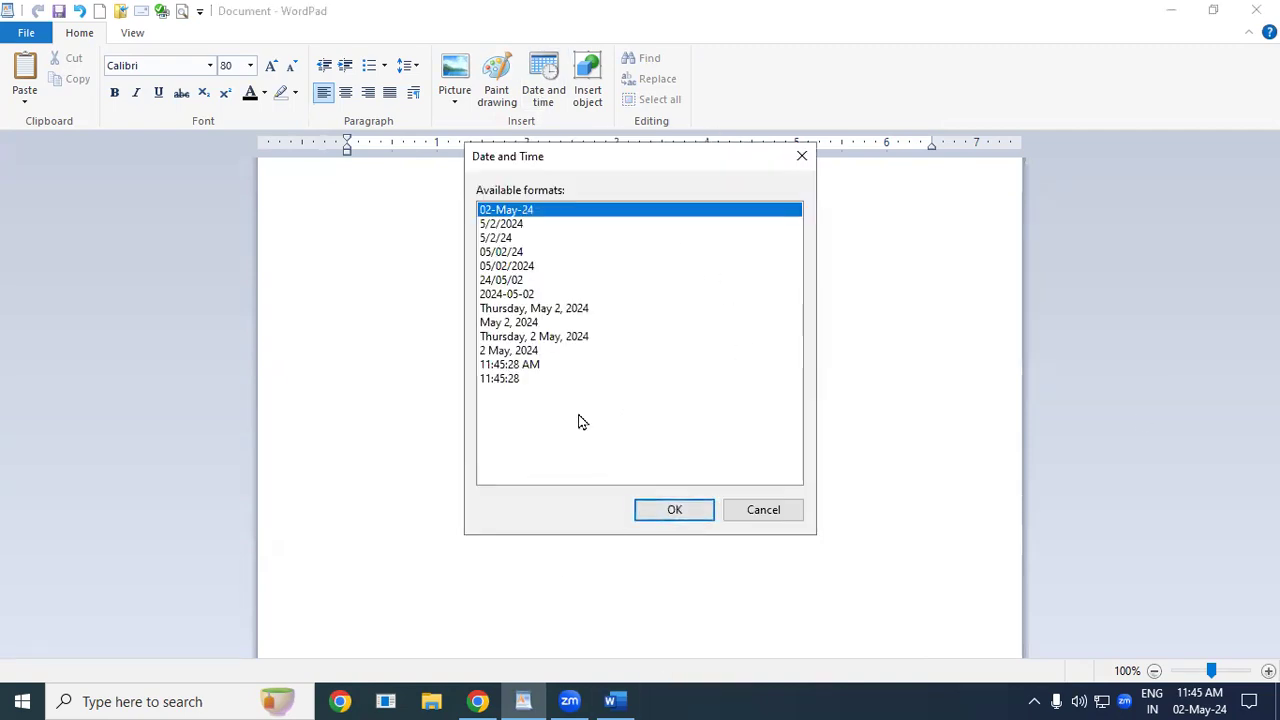
{"action": "left_click", "coordinate": [560, 336]}
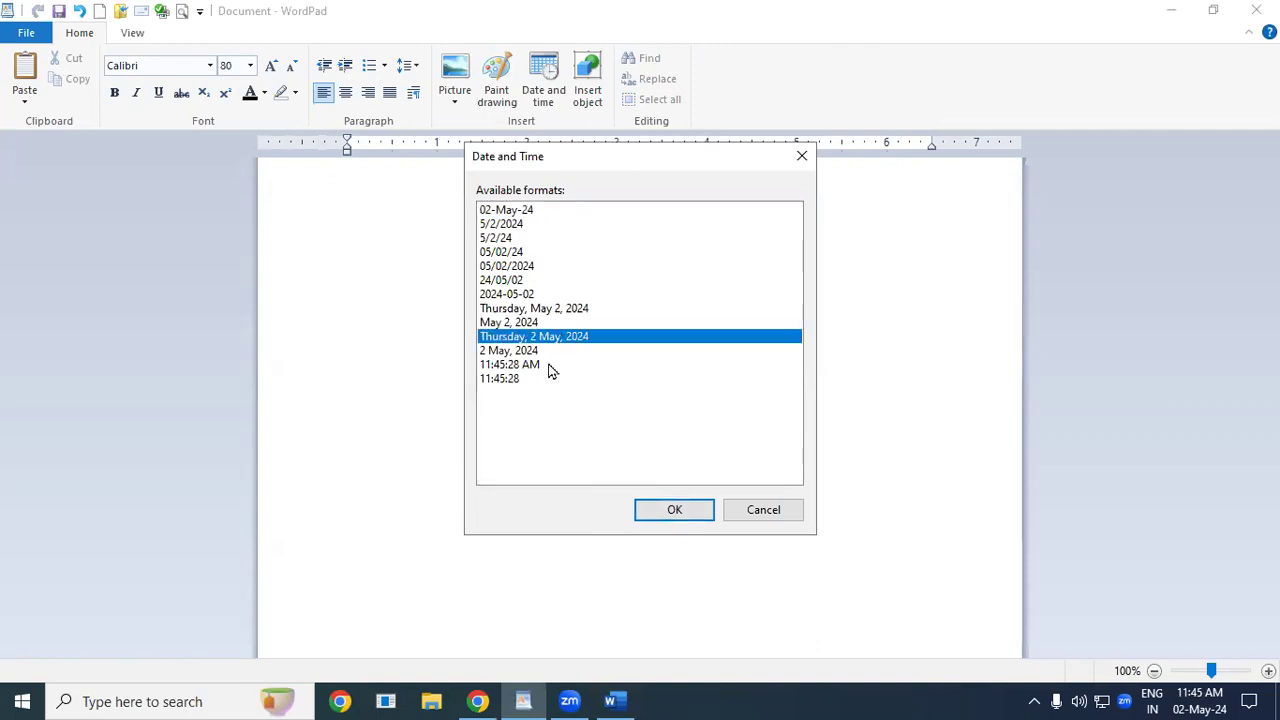
{"action": "left_click", "coordinate": [549, 366]}
{"action": "left_click", "coordinate": [674, 510]}
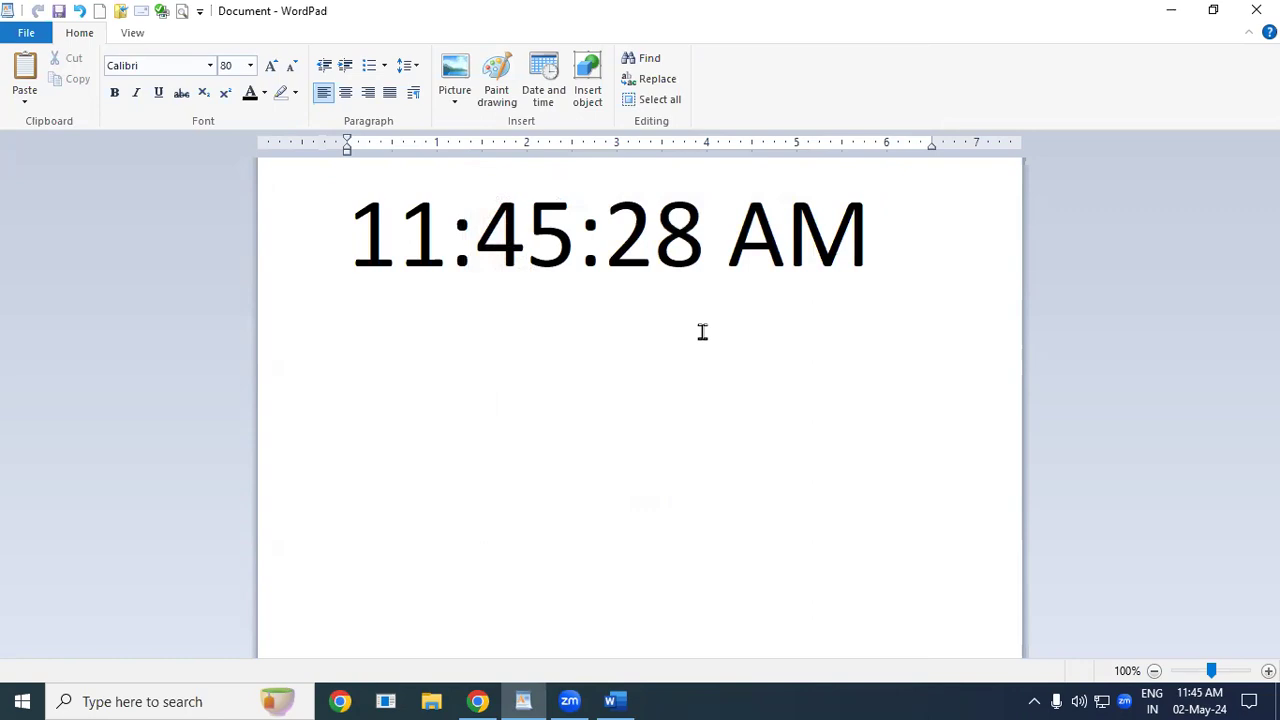
{"action": "key", "text": "Return"}
- Insert today's date in the 05/02/2024 format on the new line
{"action": "left_click", "coordinate": [543, 95]}
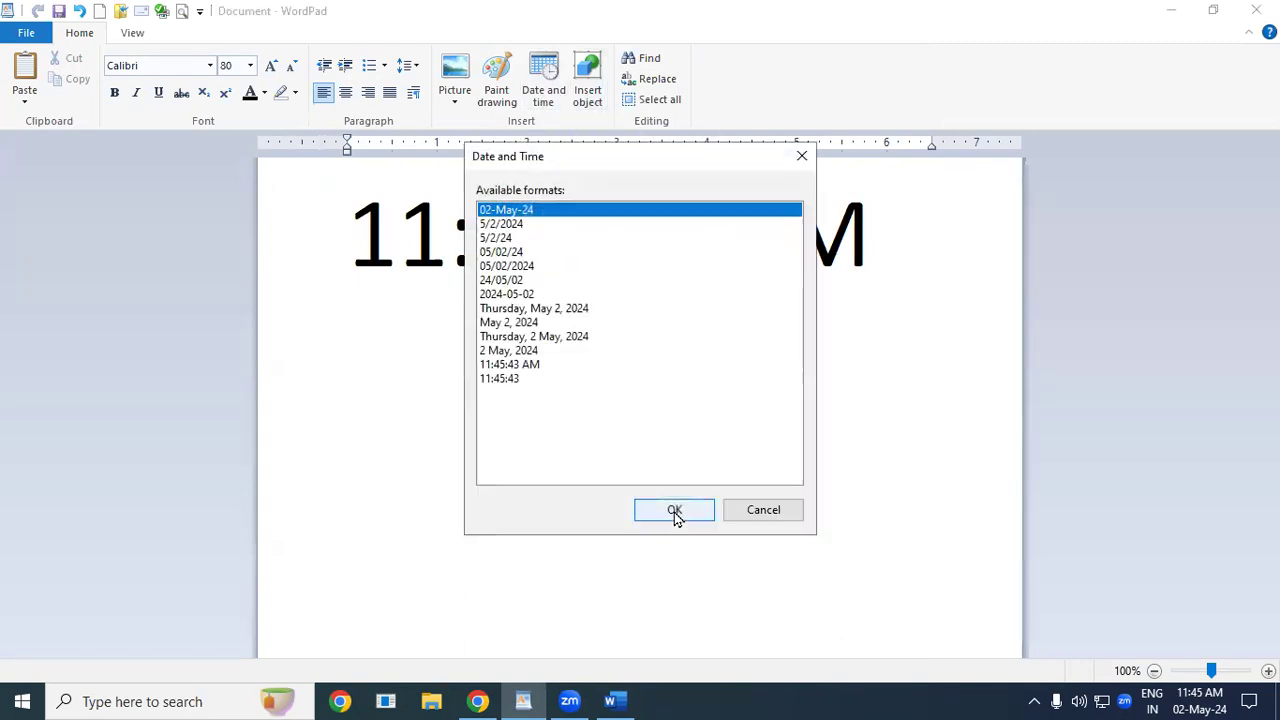
{"action": "left_click", "coordinate": [527, 268]}
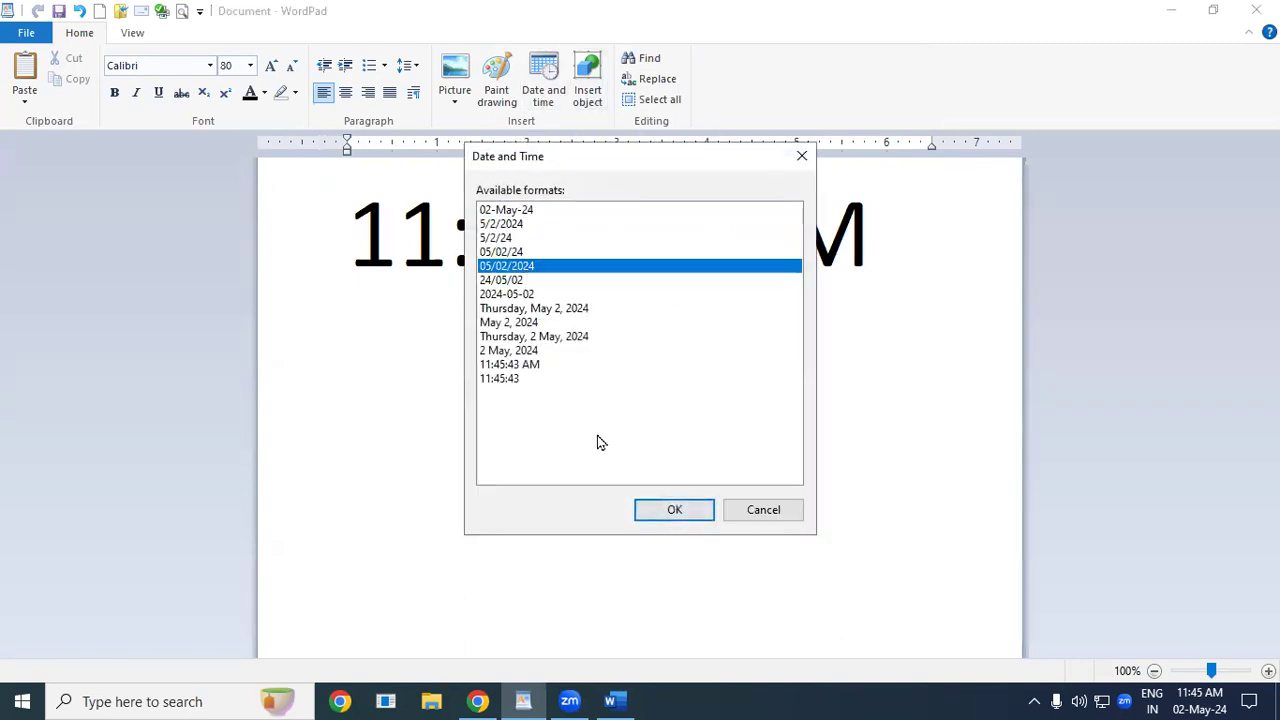
{"action": "left_click", "coordinate": [666, 509]}
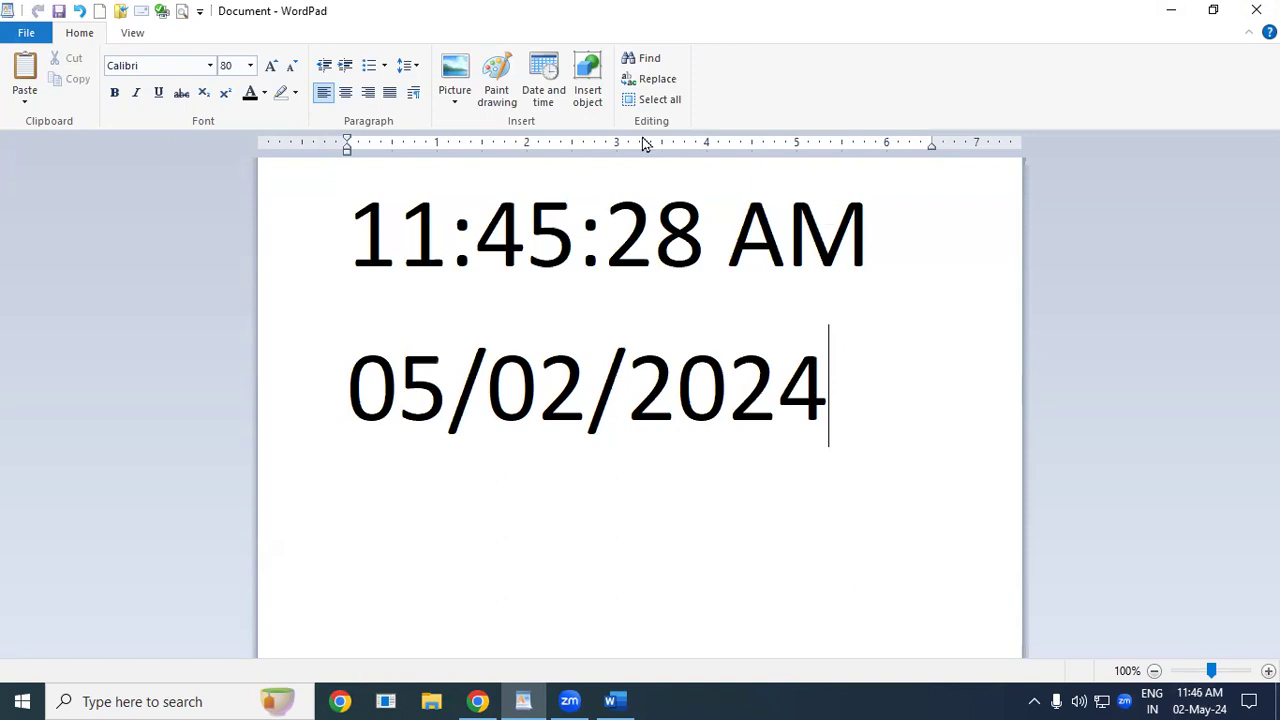
- Insert the date as 02-May-24 on its own line below 05/02/2024, then select all text
{"action": "left_click", "coordinate": [549, 95]}
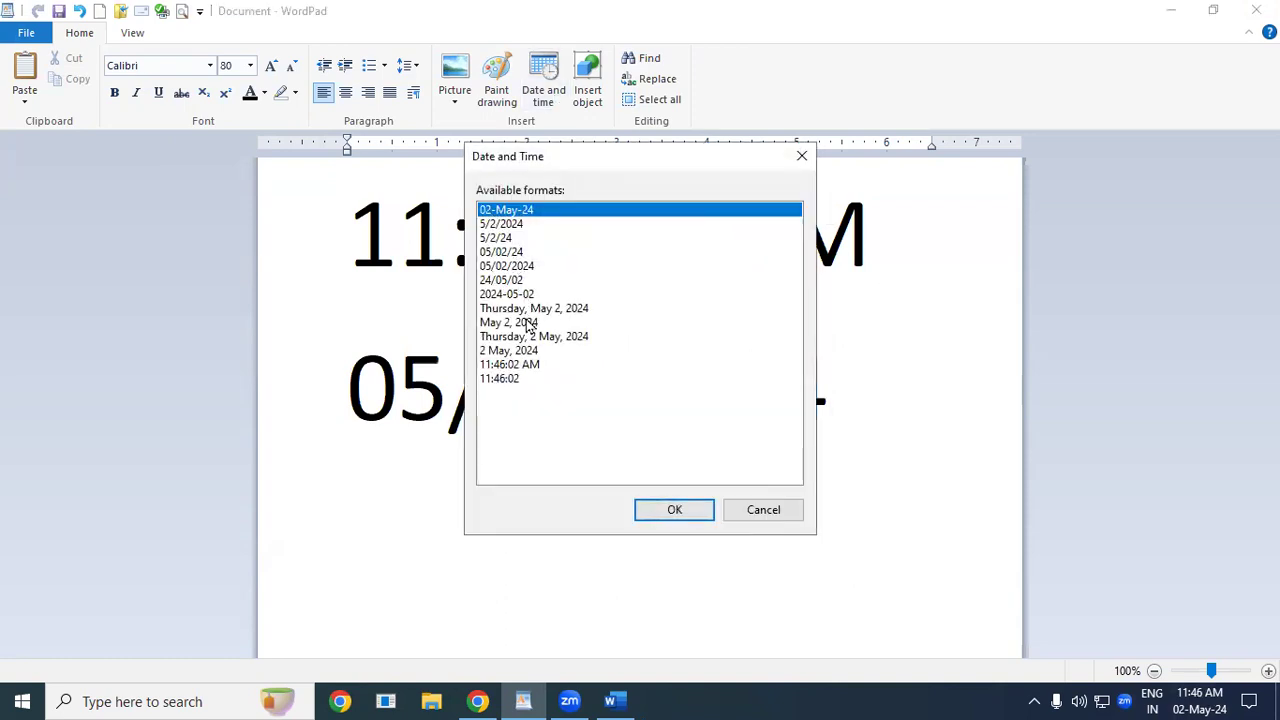
{"action": "left_click", "coordinate": [697, 511]}
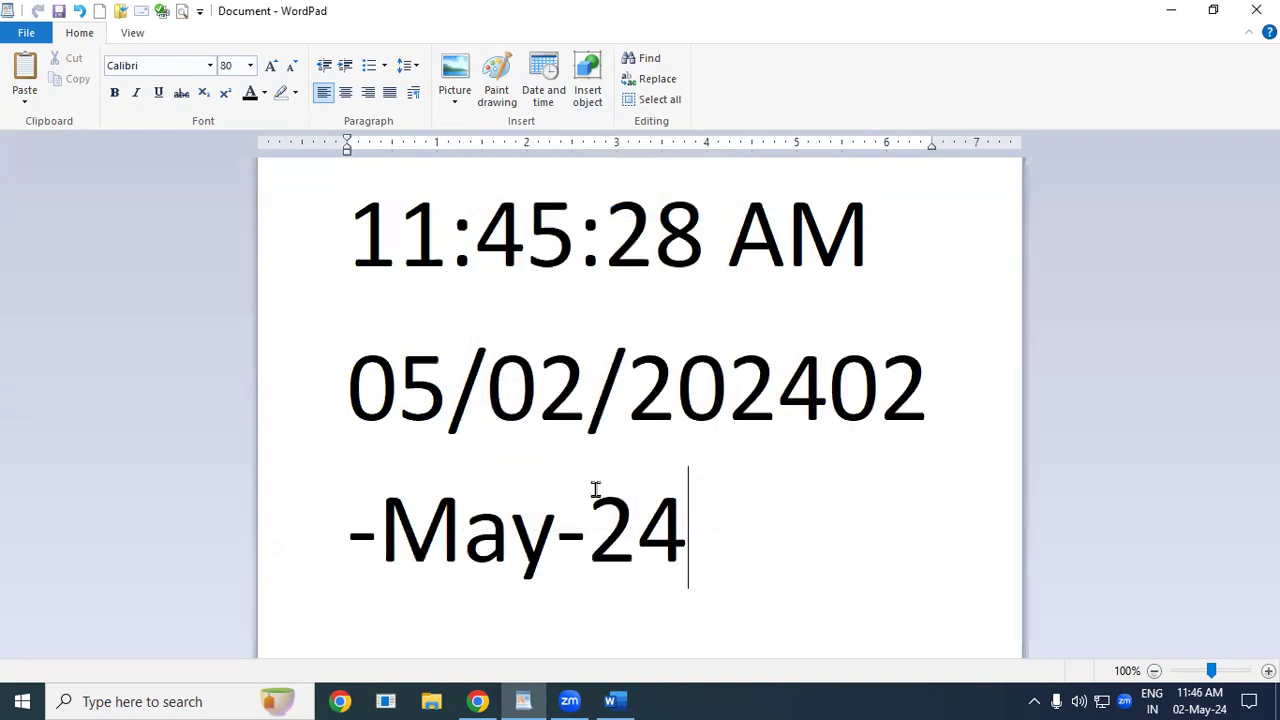
{"action": "left_click", "coordinate": [847, 384]}
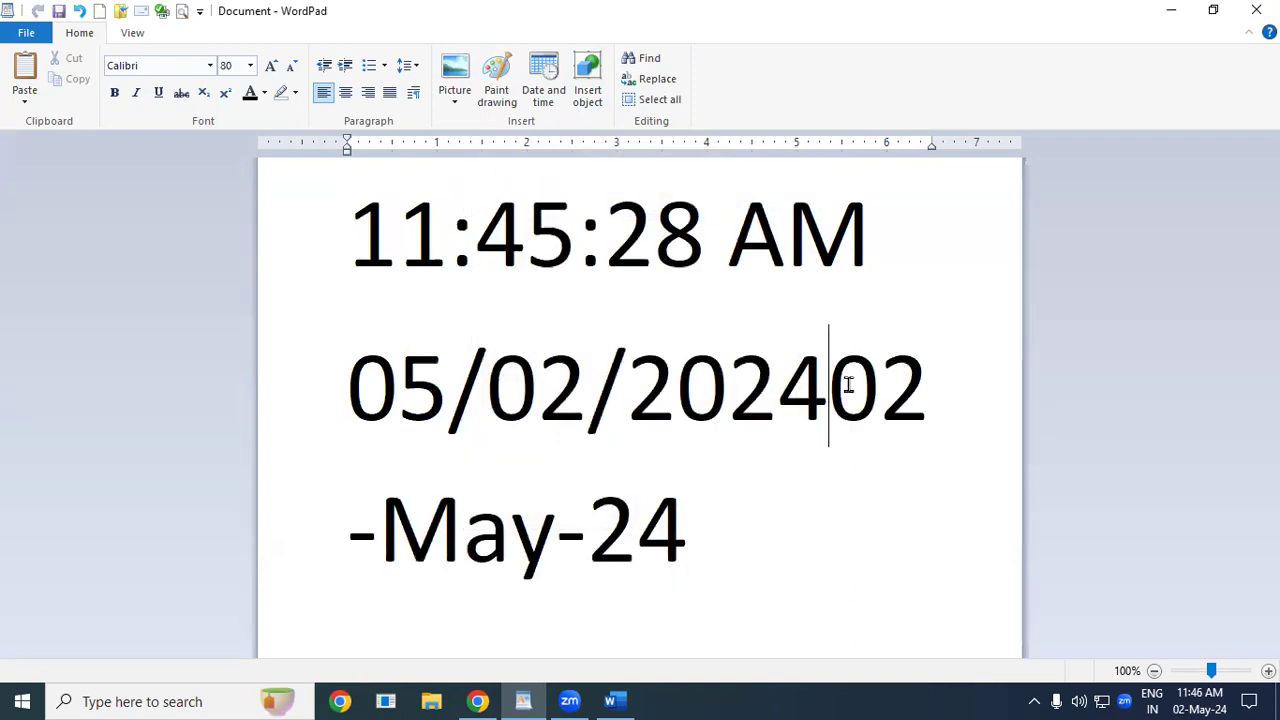
{"action": "key", "text": "Return"}
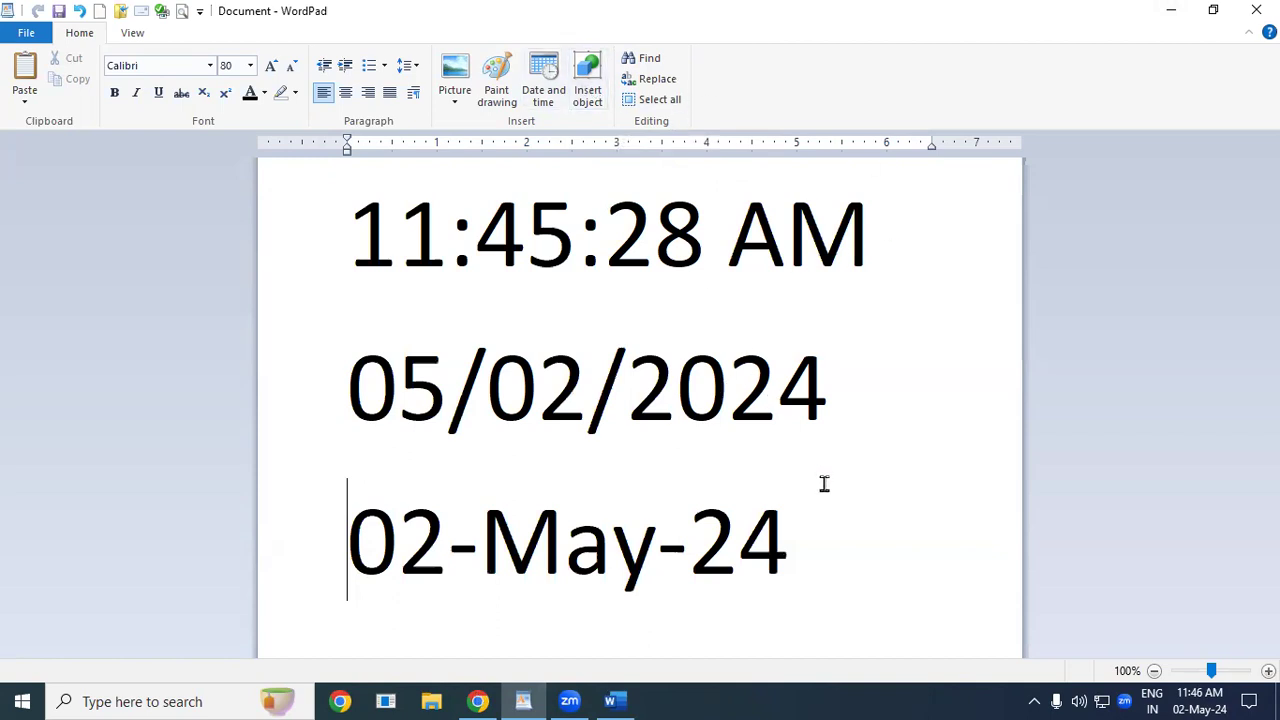
{"action": "key", "text": "ctrl+a"}
- Delete all document text and embed a Microsoft Excel Chart object
{"action": "key", "text": "Delete"}
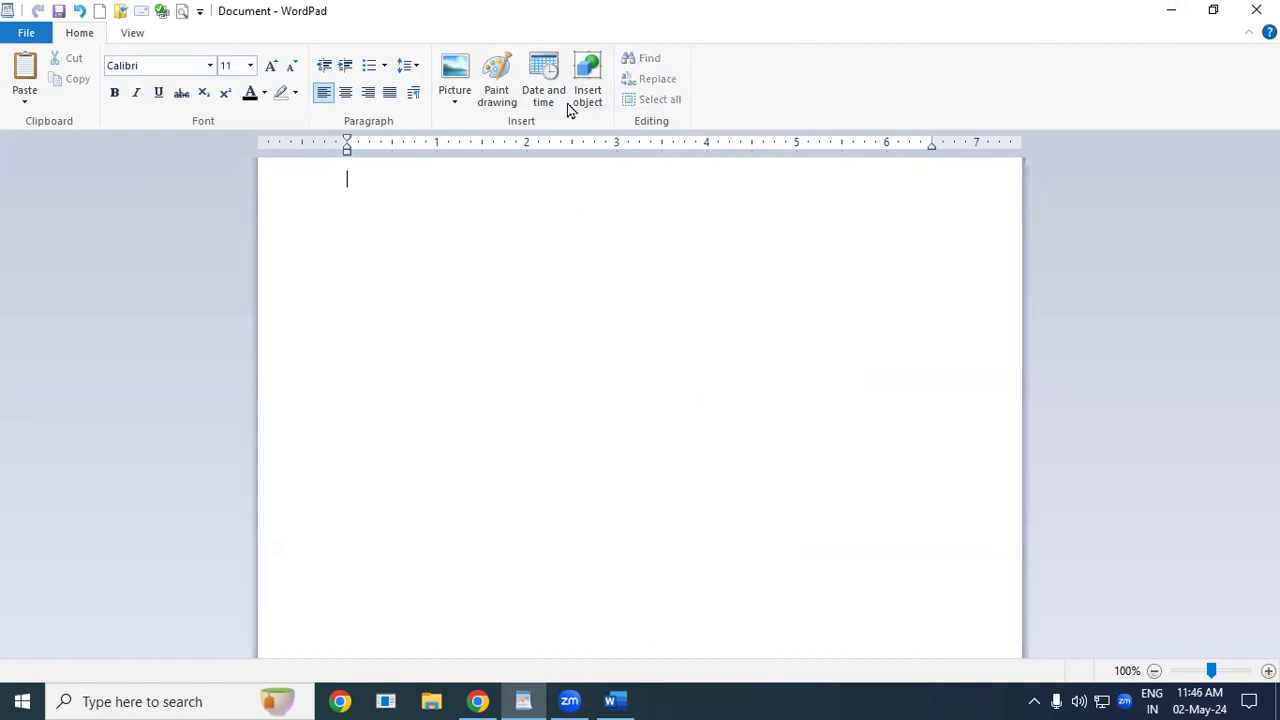
{"action": "left_click", "coordinate": [587, 78]}
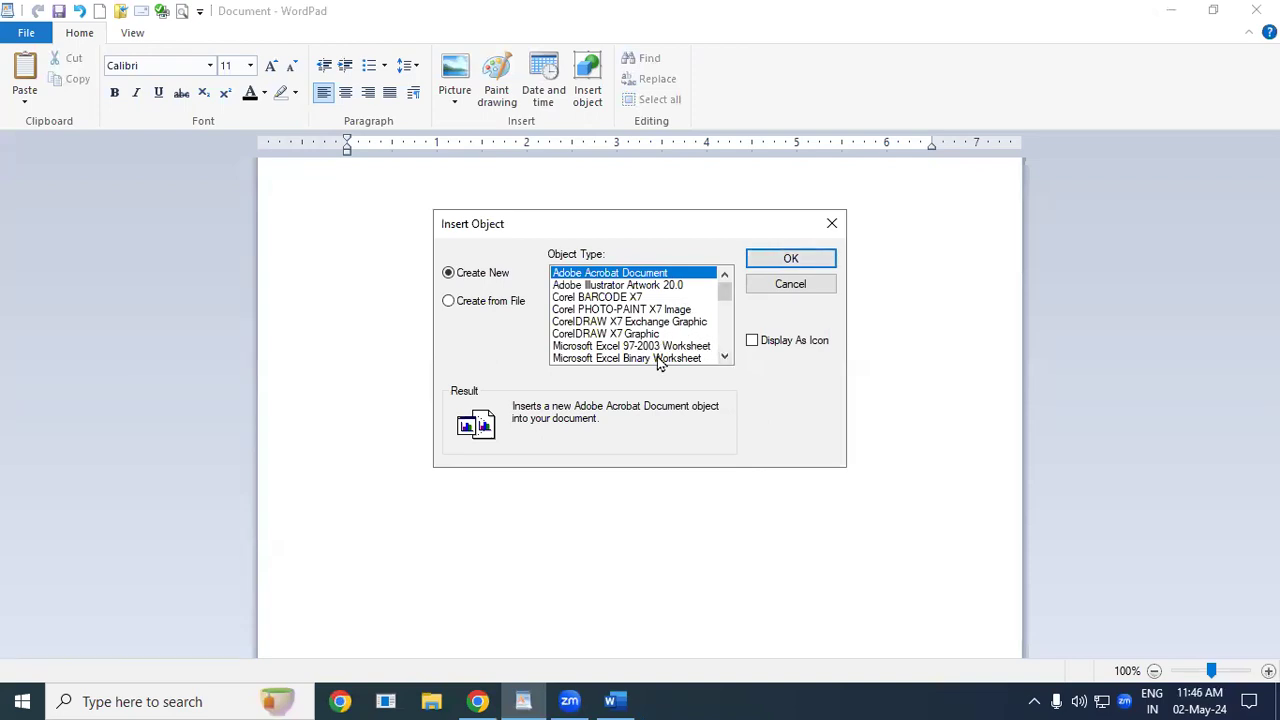
{"action": "left_click", "coordinate": [724, 357]}
{"action": "left_click", "coordinate": [724, 357]}
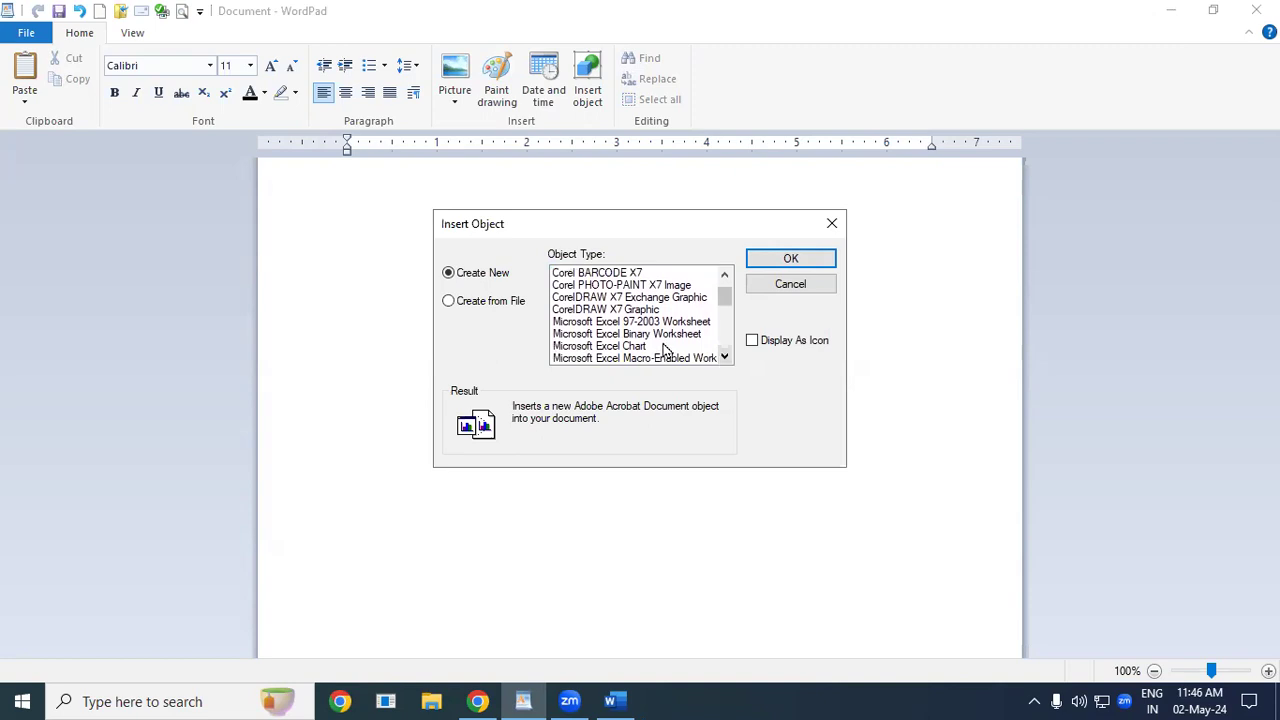
{"action": "left_click", "coordinate": [628, 346]}
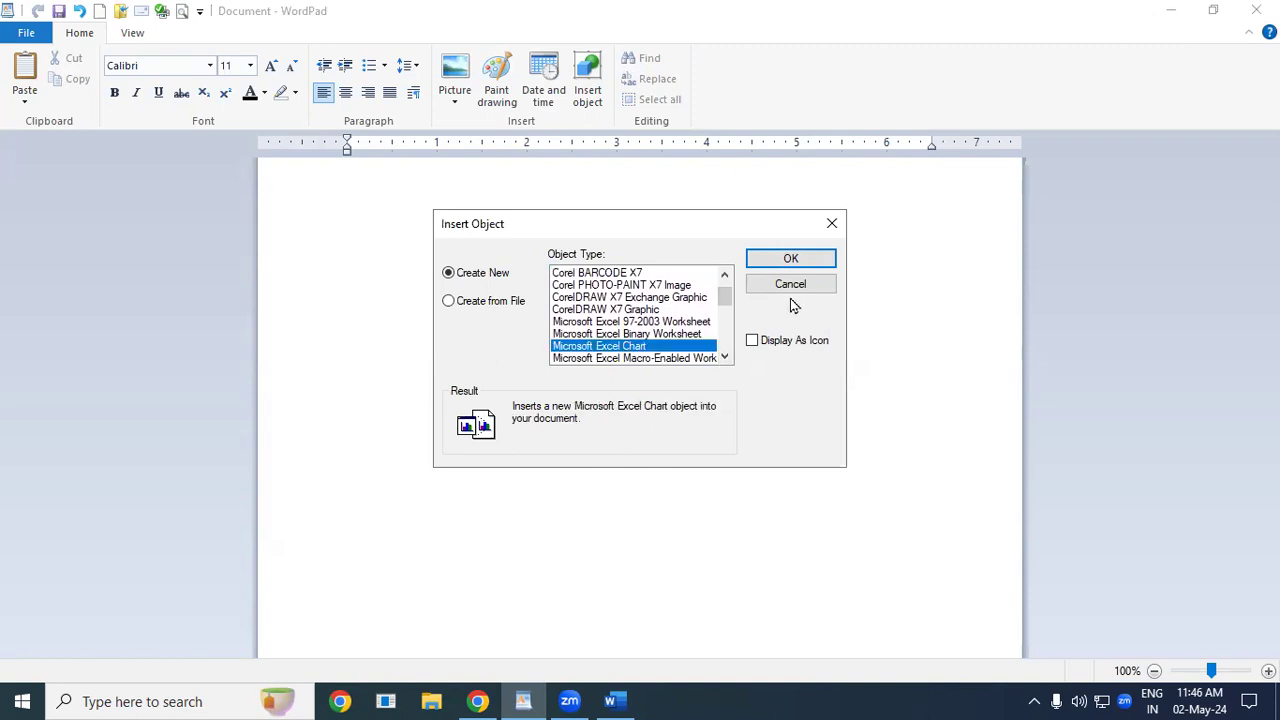
{"action": "left_click", "coordinate": [788, 259]}
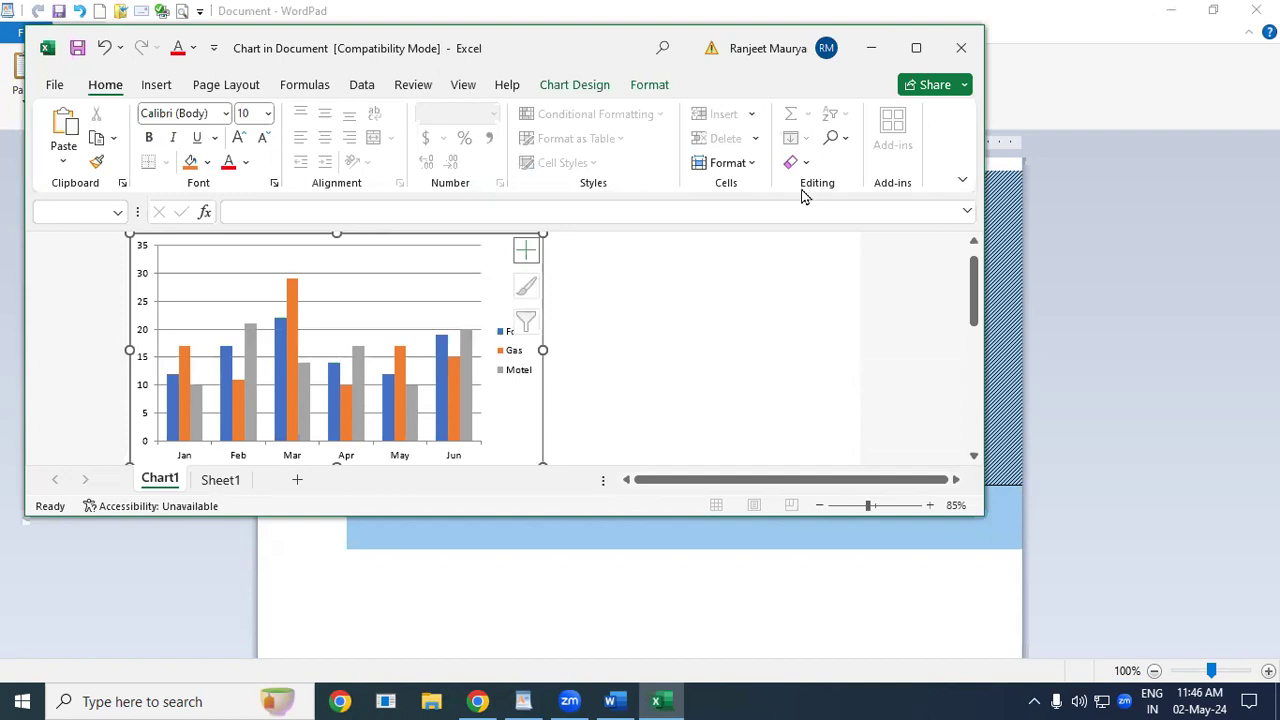
{"action": "left_click", "coordinate": [963, 38]}
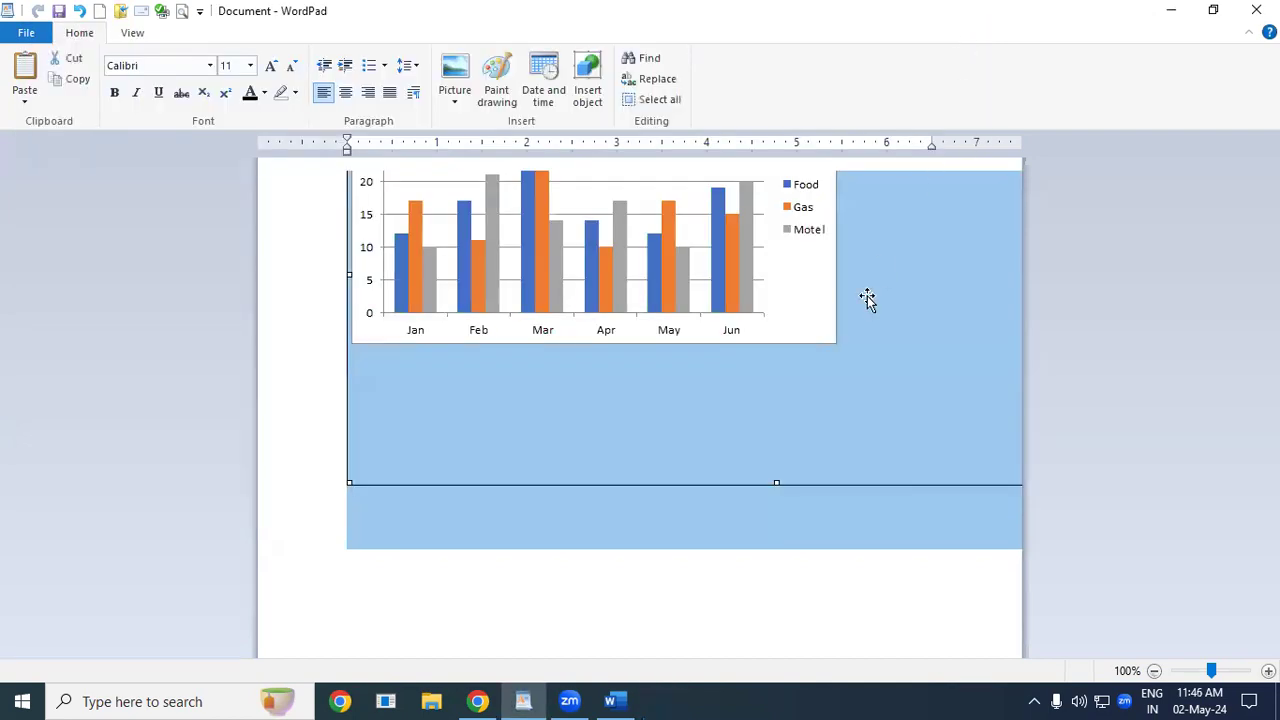
- Delete the embedded chart and reopen the Insert Object list of object types
{"action": "left_click", "coordinate": [496, 603]}
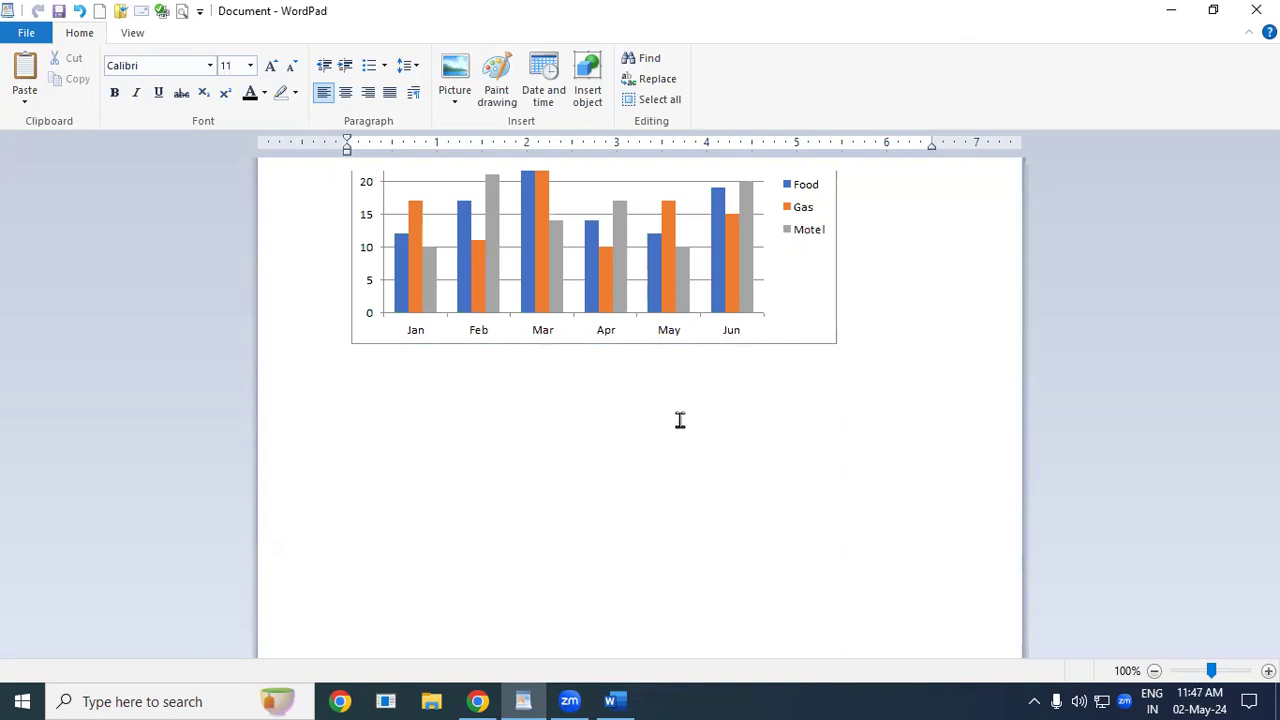
{"action": "left_click", "coordinate": [673, 305]}
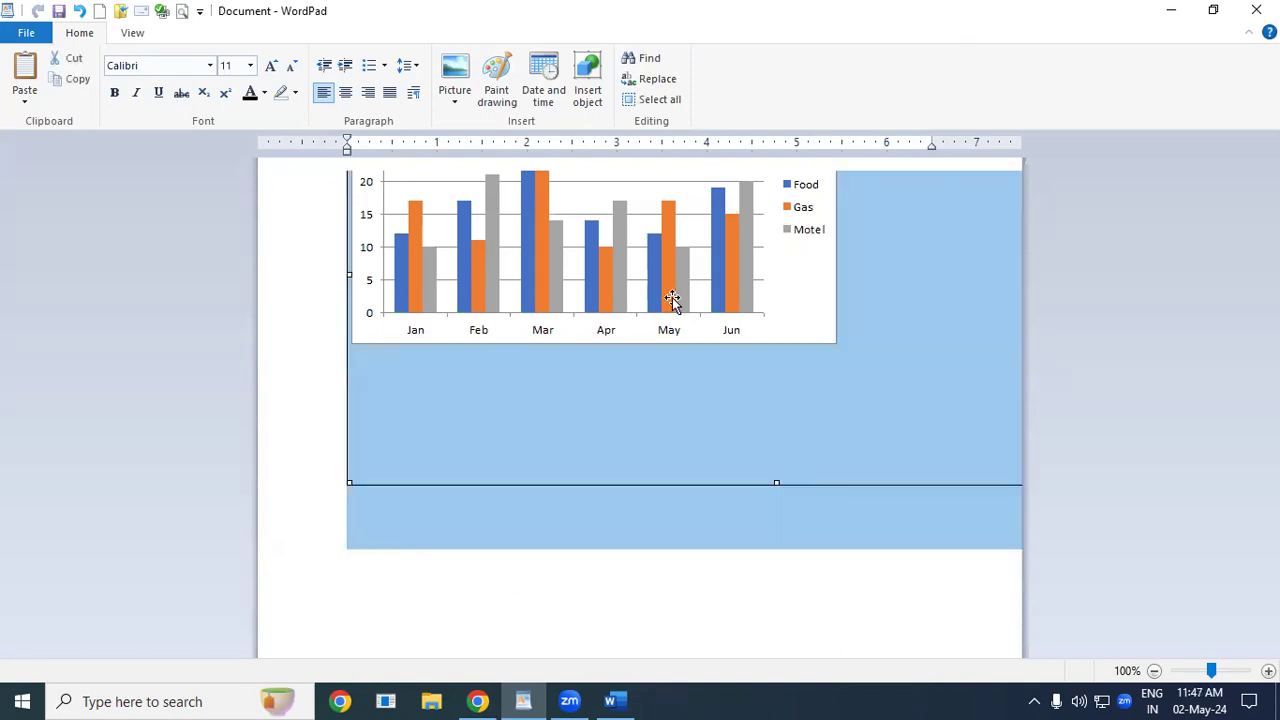
{"action": "key", "text": "Delete"}
{"action": "left_click", "coordinate": [588, 80]}
{"action": "left_click", "coordinate": [725, 357]}
{"action": "left_click", "coordinate": [725, 357]}
{"action": "left_click", "coordinate": [725, 357]}
{"action": "left_click", "coordinate": [725, 357]}
{"action": "left_click", "coordinate": [725, 357]}
- Embed a blank Microsoft Excel Worksheet, delete it, and paste the five-paragraph numbered sample text
{"action": "left_click", "coordinate": [647, 312]}
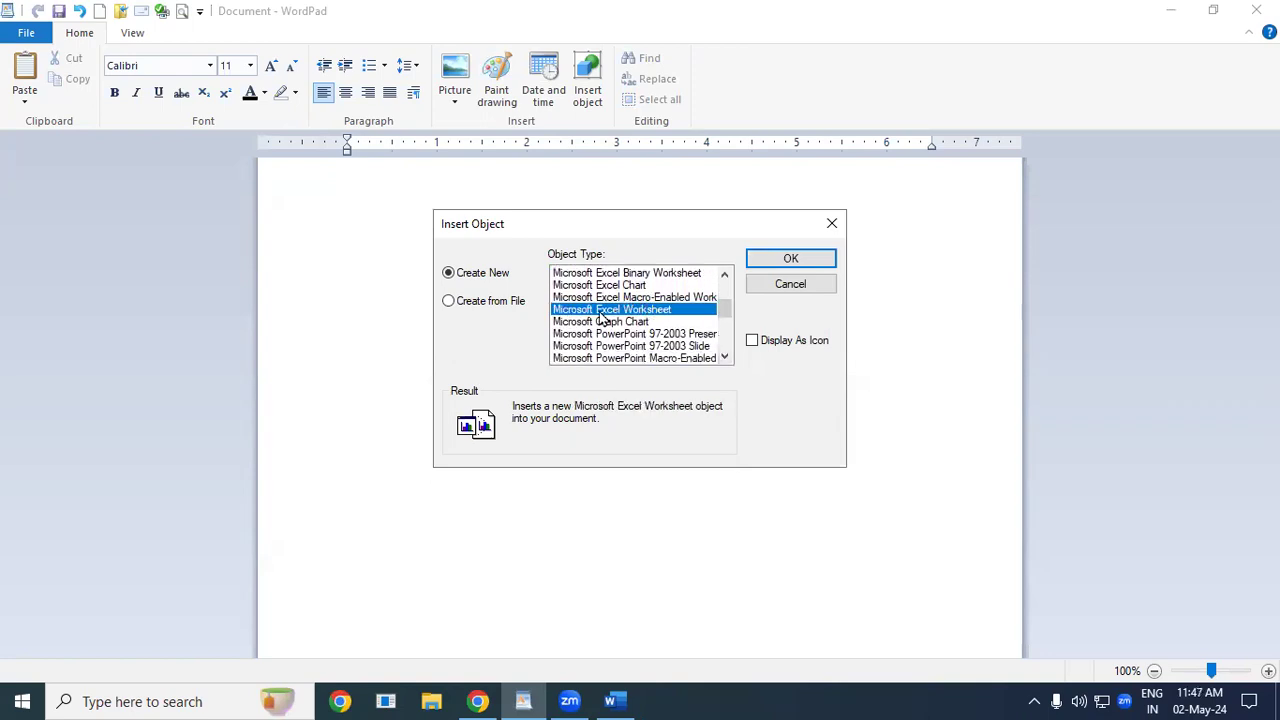
{"action": "left_click", "coordinate": [801, 262]}
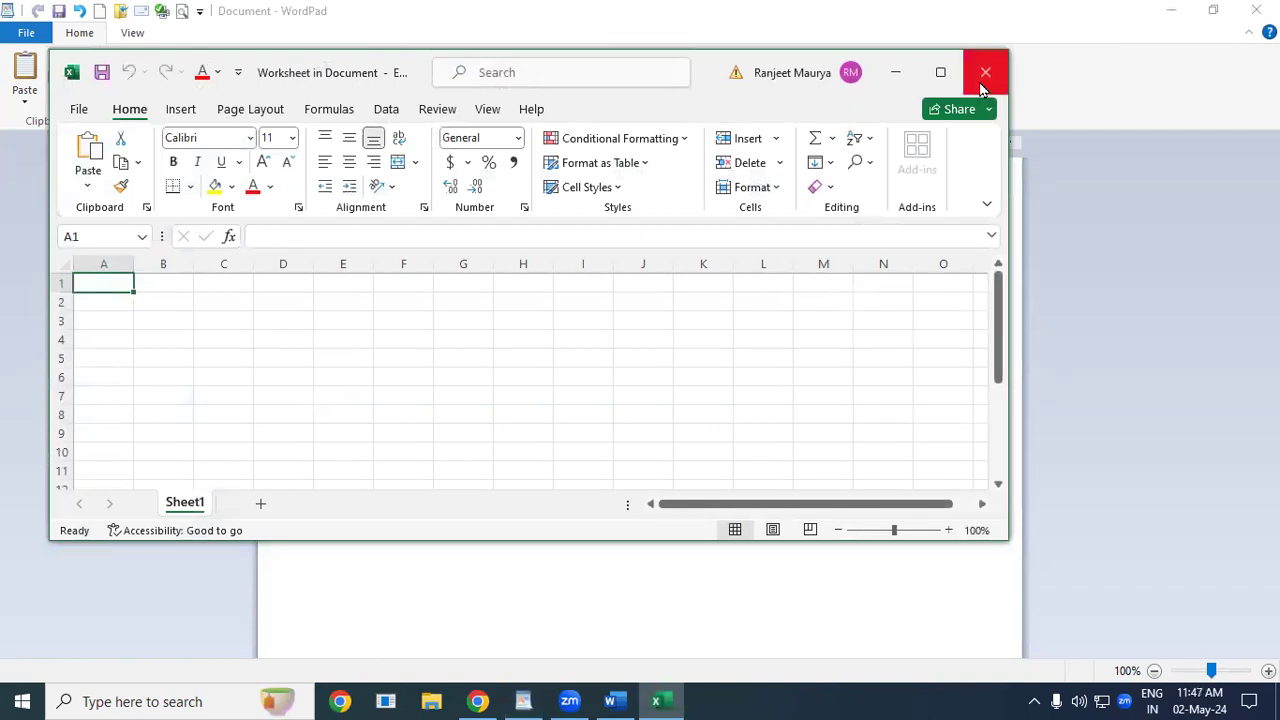
{"action": "left_click", "coordinate": [985, 72]}
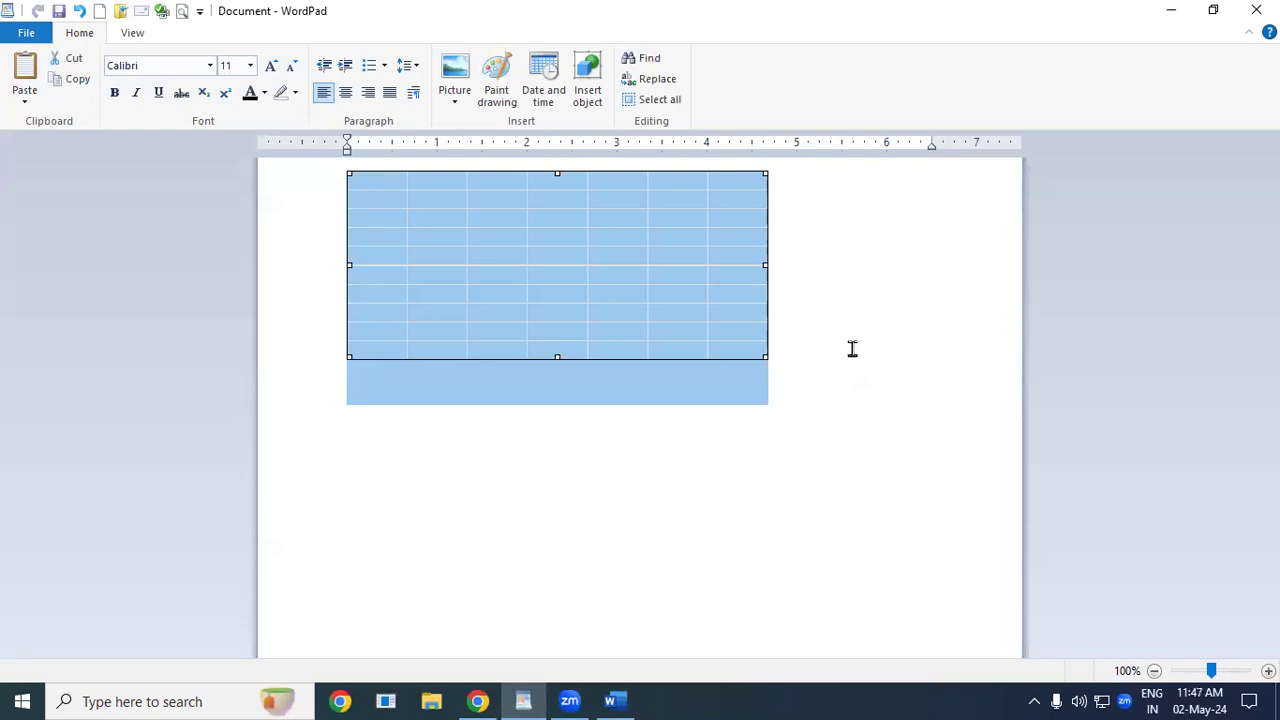
{"action": "key", "text": "Delete"}
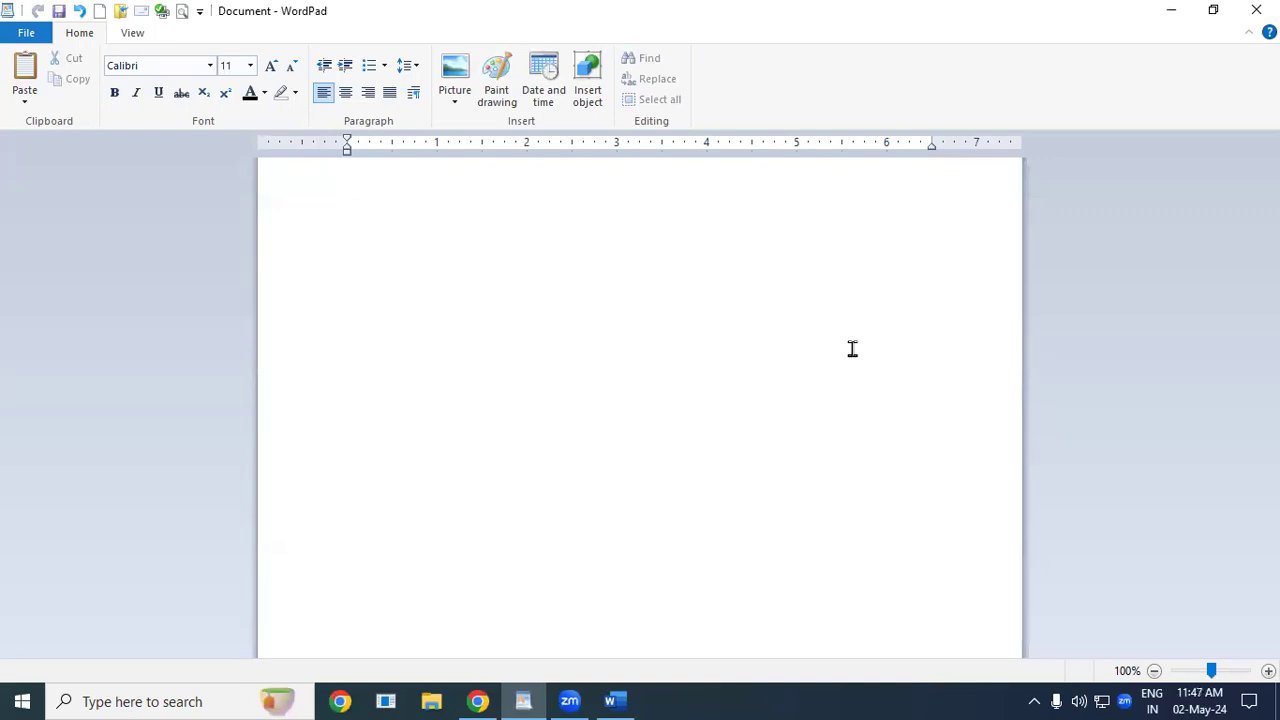
{"action": "key", "text": "ctrl+v"}
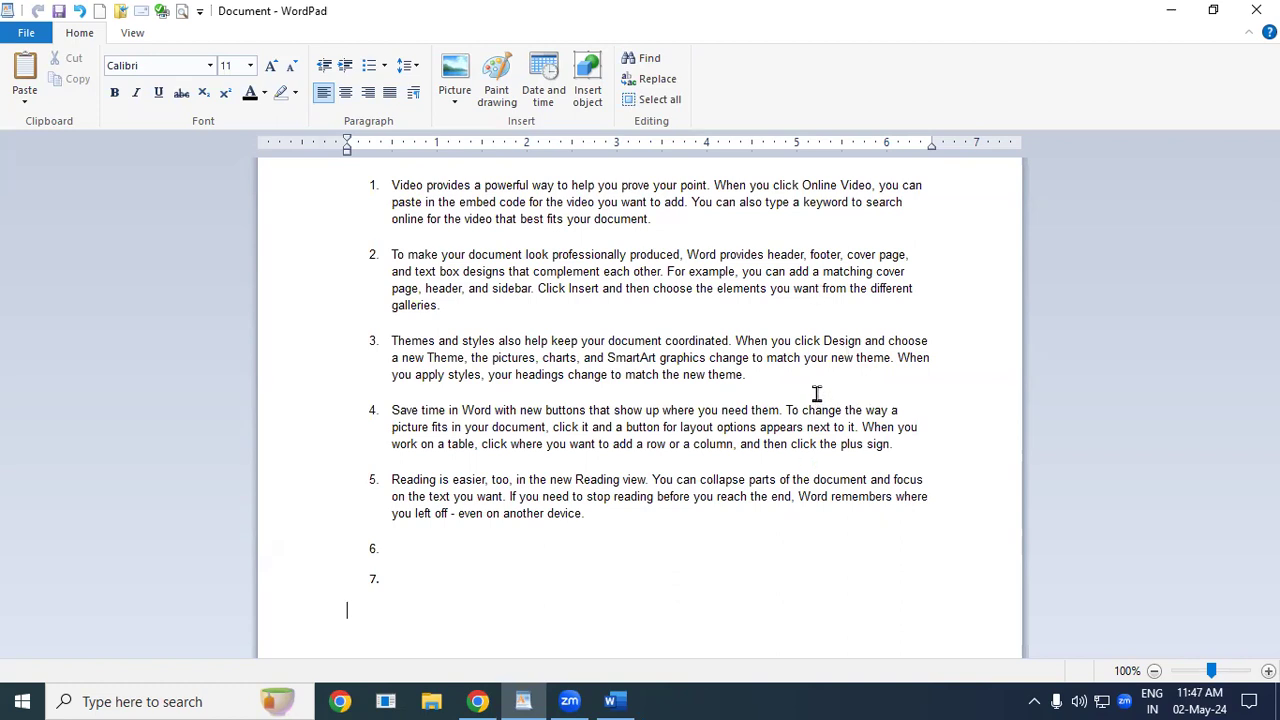
{"action": "key", "text": "ctrl+f"}
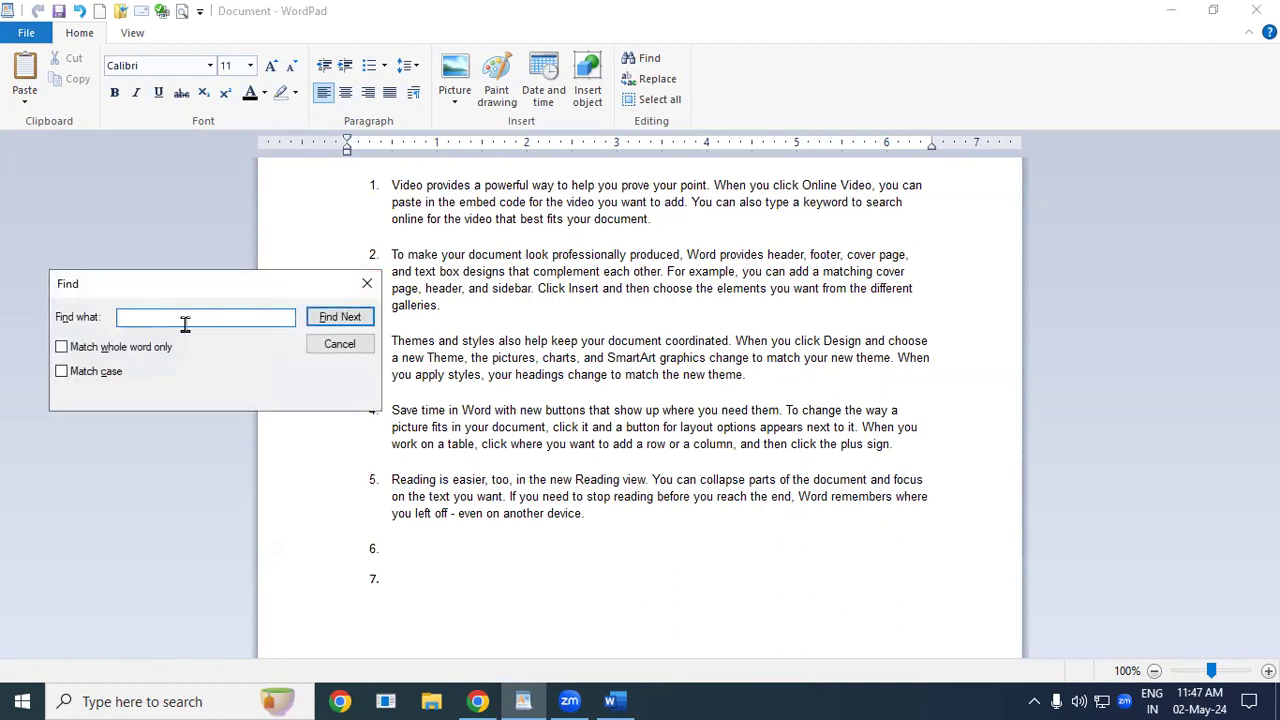
{"action": "type", "text": "you"}
{"action": "left_click", "coordinate": [338, 318]}
{"action": "double_click", "coordinate": [336, 320]}
{"action": "double_click", "coordinate": [335, 319]}
{"action": "double_click", "coordinate": [334, 318]}
{"action": "double_click", "coordinate": [333, 318]}
{"action": "double_click", "coordinate": [333, 318]}
{"action": "left_click", "coordinate": [334, 320]}
{"action": "double_click", "coordinate": [335, 322]}
{"action": "double_click", "coordinate": [336, 325]}
{"action": "double_click", "coordinate": [336, 324]}
{"action": "left_click", "coordinate": [336, 324]}
{"action": "left_click", "coordinate": [336, 324]}
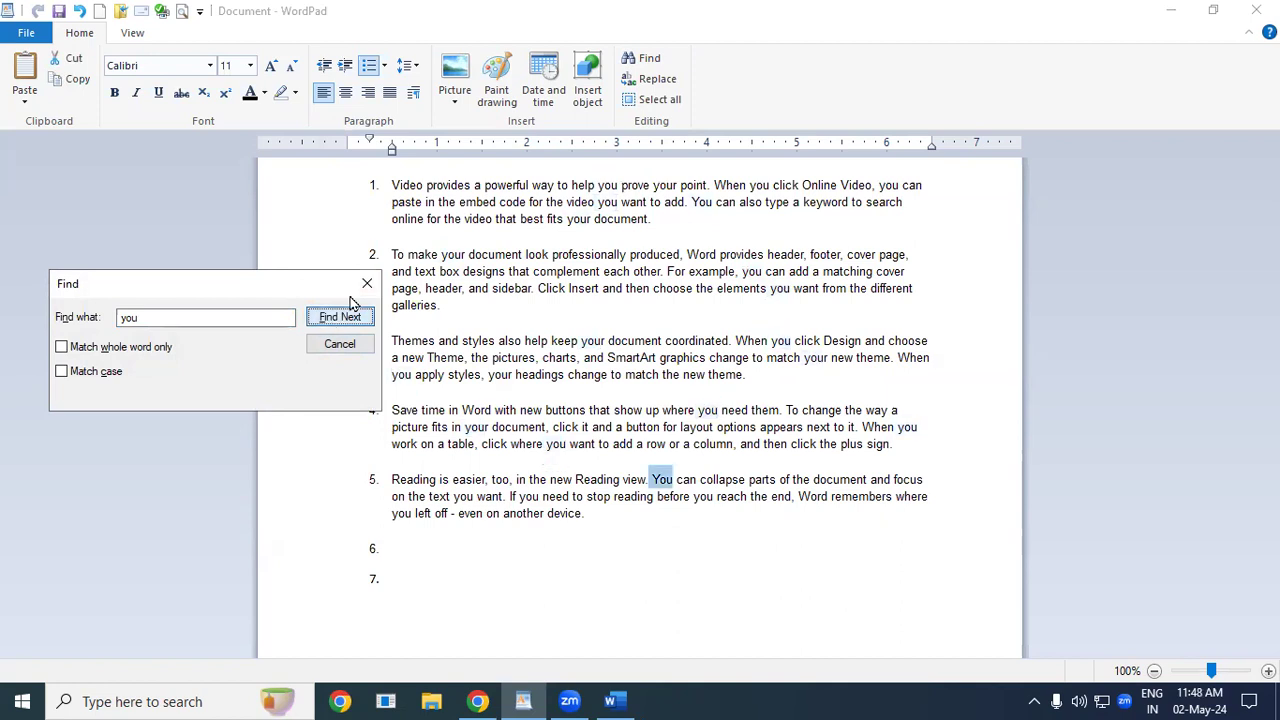
{"action": "left_click", "coordinate": [367, 284]}
{"action": "left_click", "coordinate": [736, 346]}
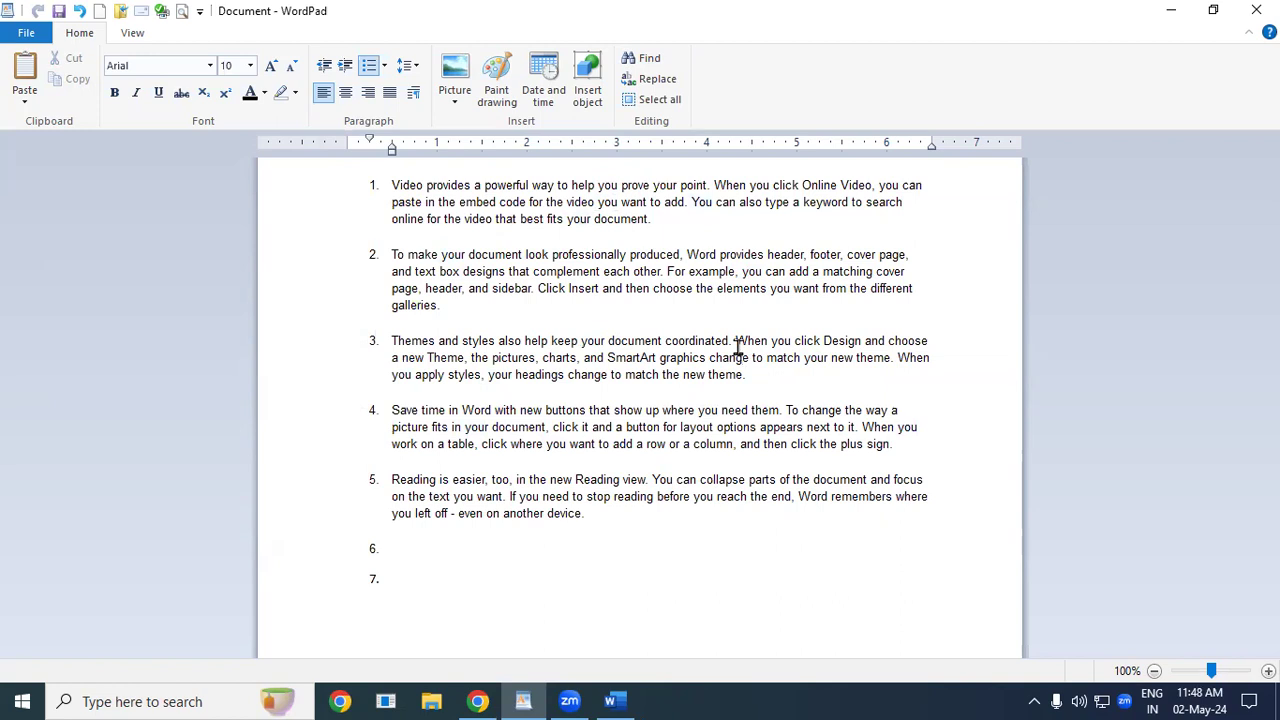
- Replace every 'you' with 'Padrauna' using Replace All, then switch to the View tab
{"action": "key", "text": "ctrl+h"}
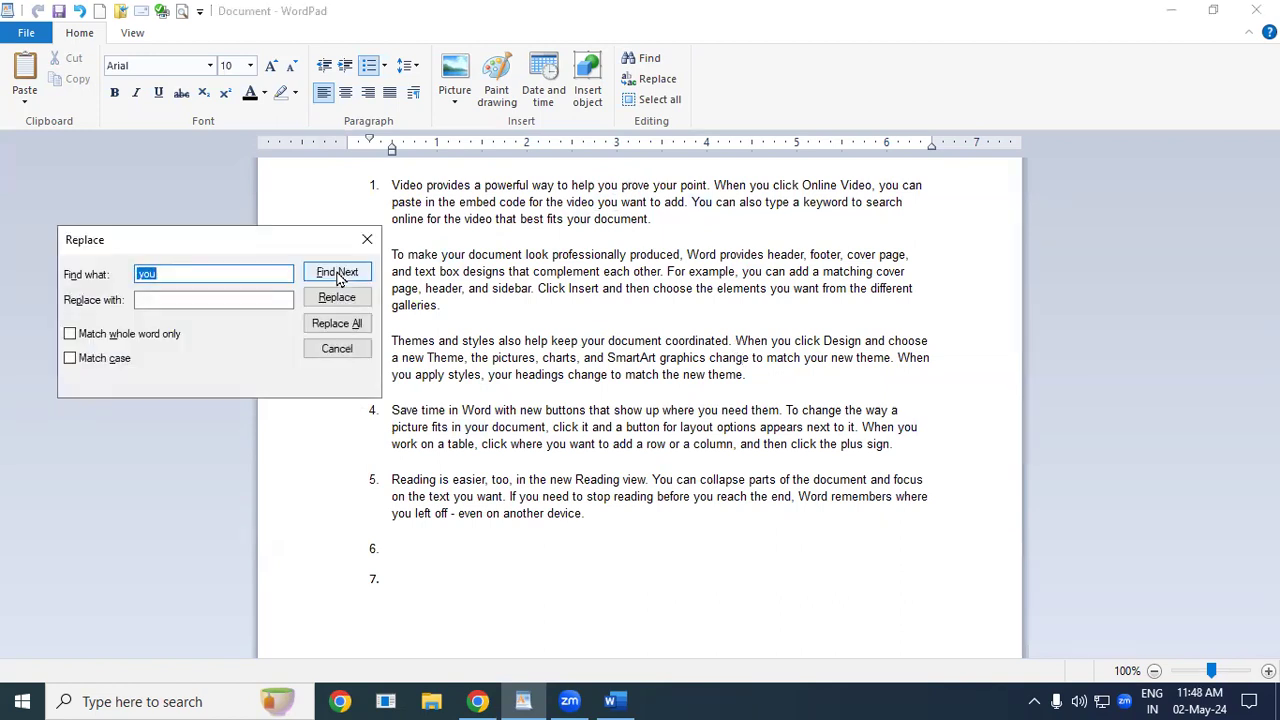
{"action": "left_click", "coordinate": [152, 302]}
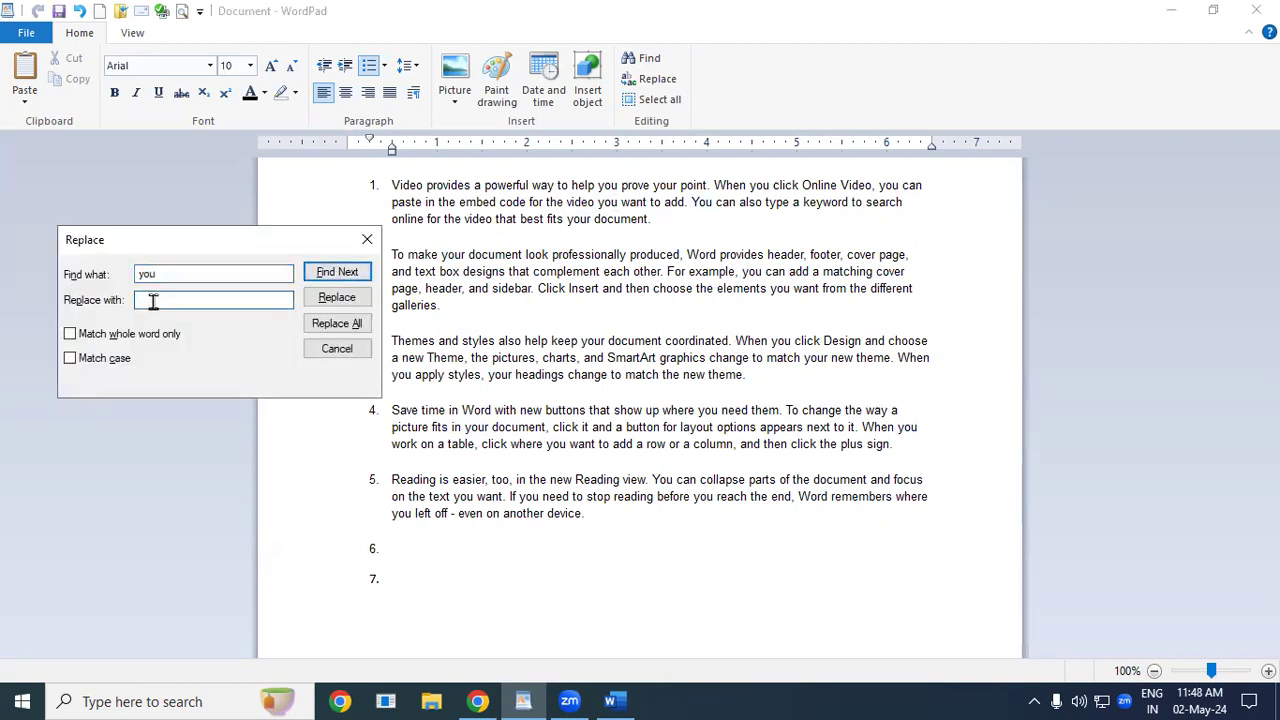
{"action": "type", "text": "Padrauna"}
{"action": "left_click", "coordinate": [327, 328]}
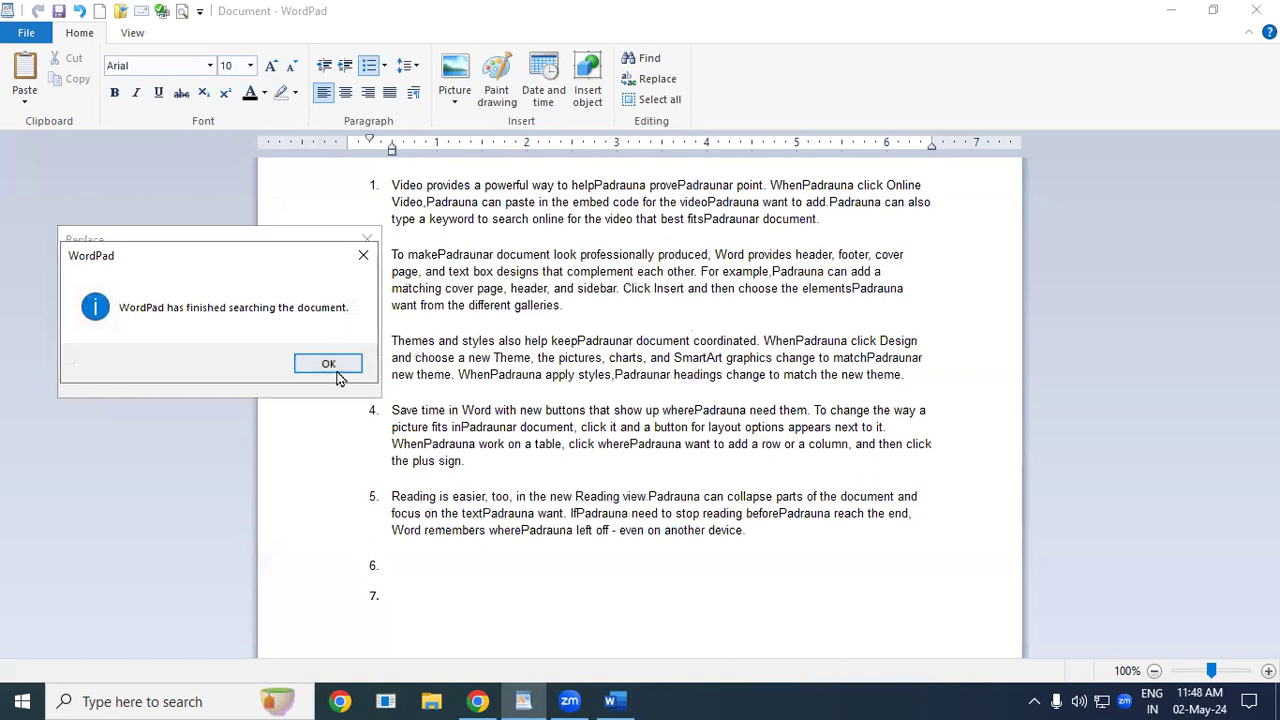
{"action": "left_click", "coordinate": [337, 372]}
{"action": "left_click", "coordinate": [366, 239]}
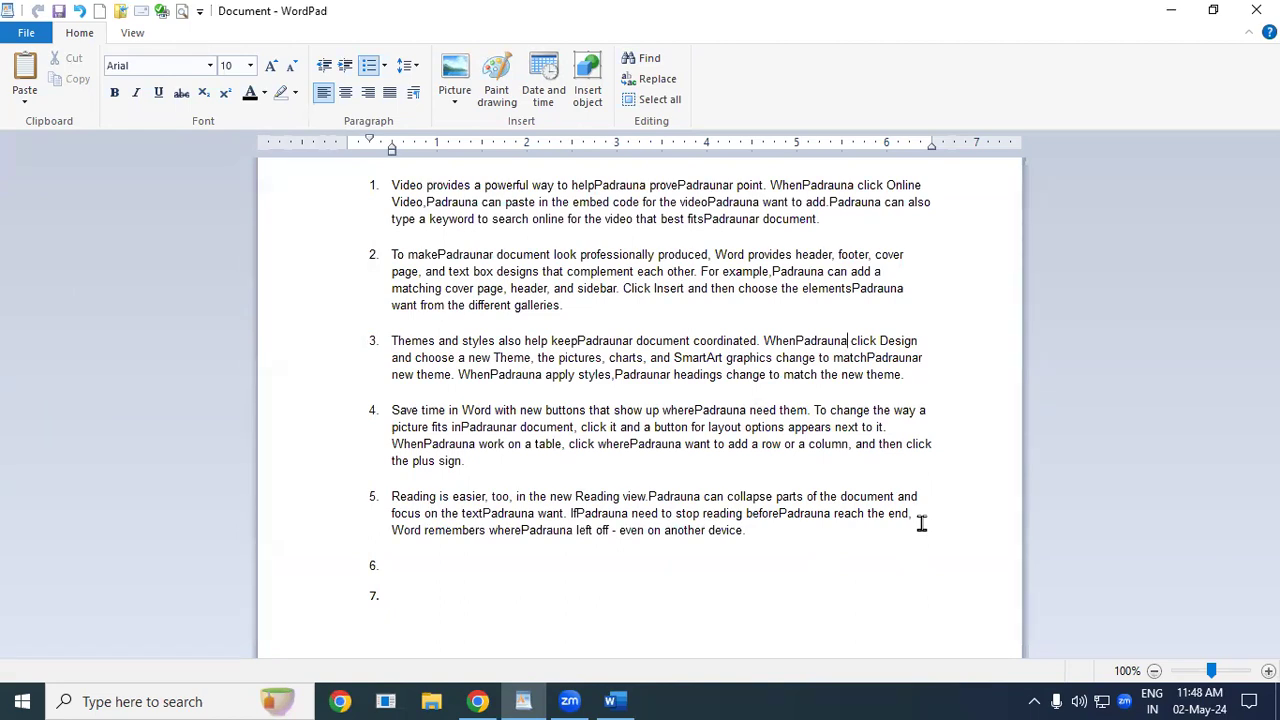
{"action": "left_click", "coordinate": [134, 34]}
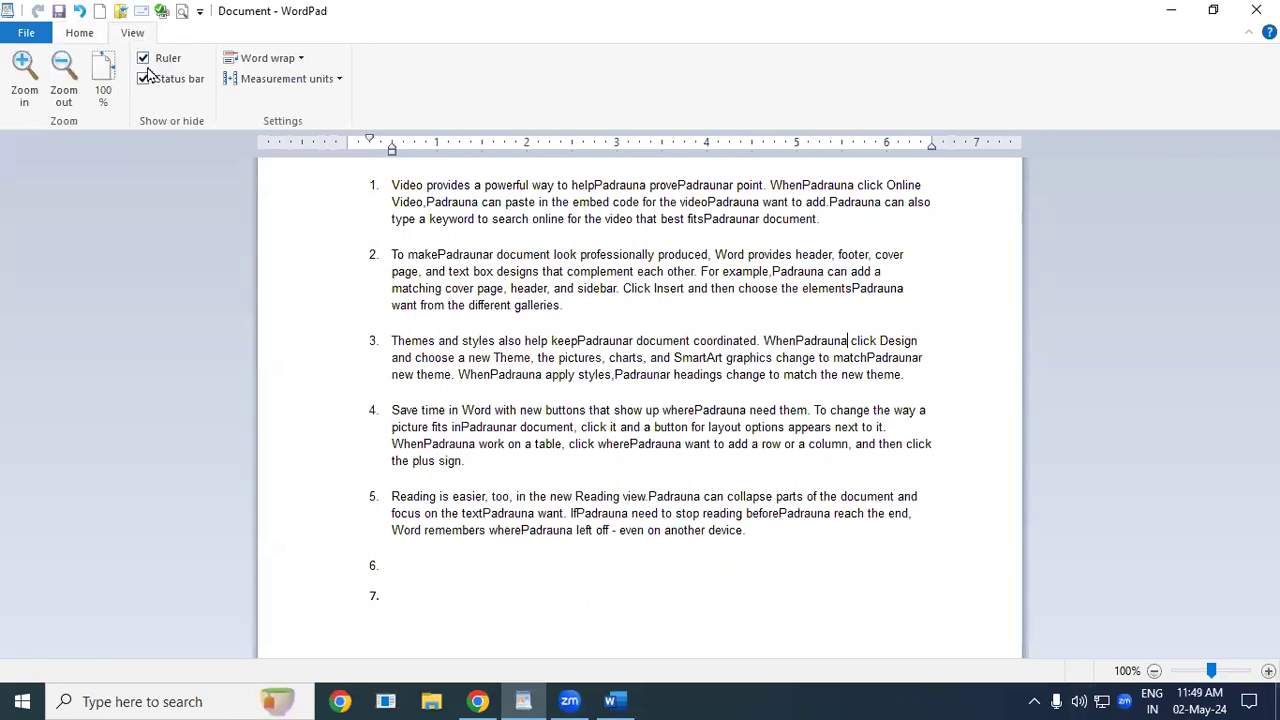
- Zoom the document in to 400% and place the cursor in the first list item
{"action": "left_click", "coordinate": [26, 75]}
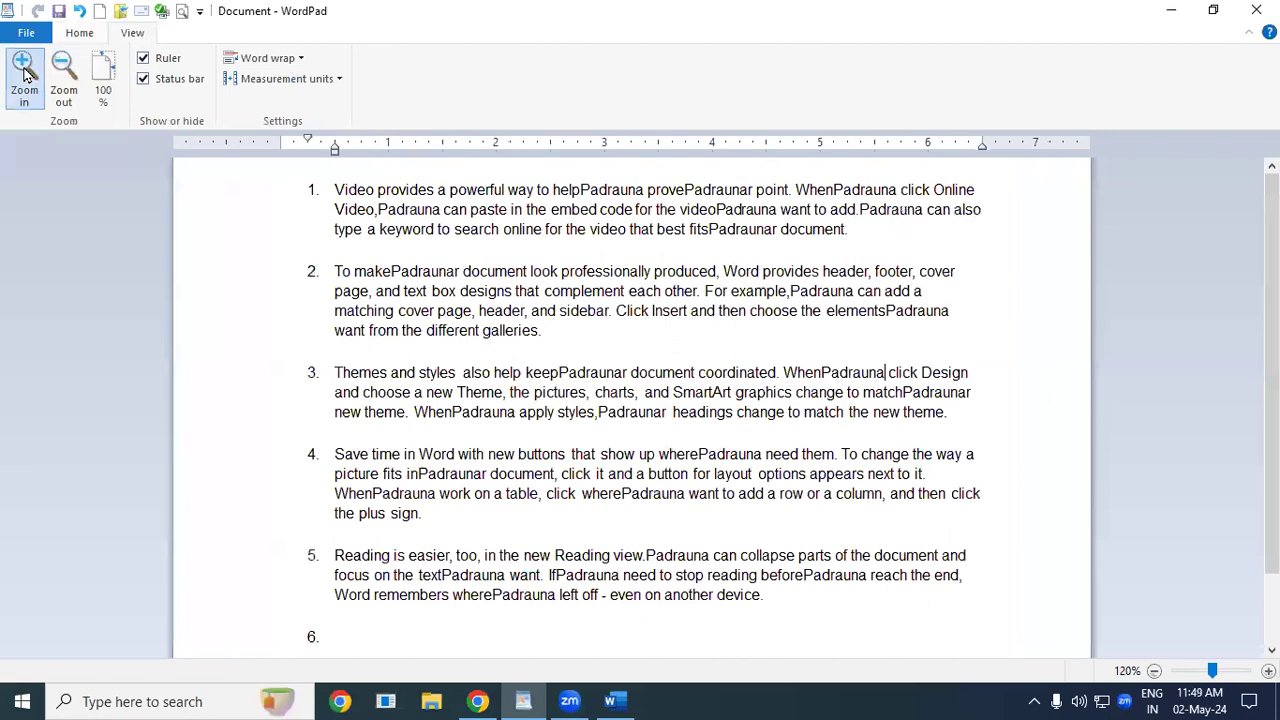
{"action": "left_click", "coordinate": [26, 75]}
{"action": "left_click", "coordinate": [26, 75]}
{"action": "left_click", "coordinate": [26, 75]}
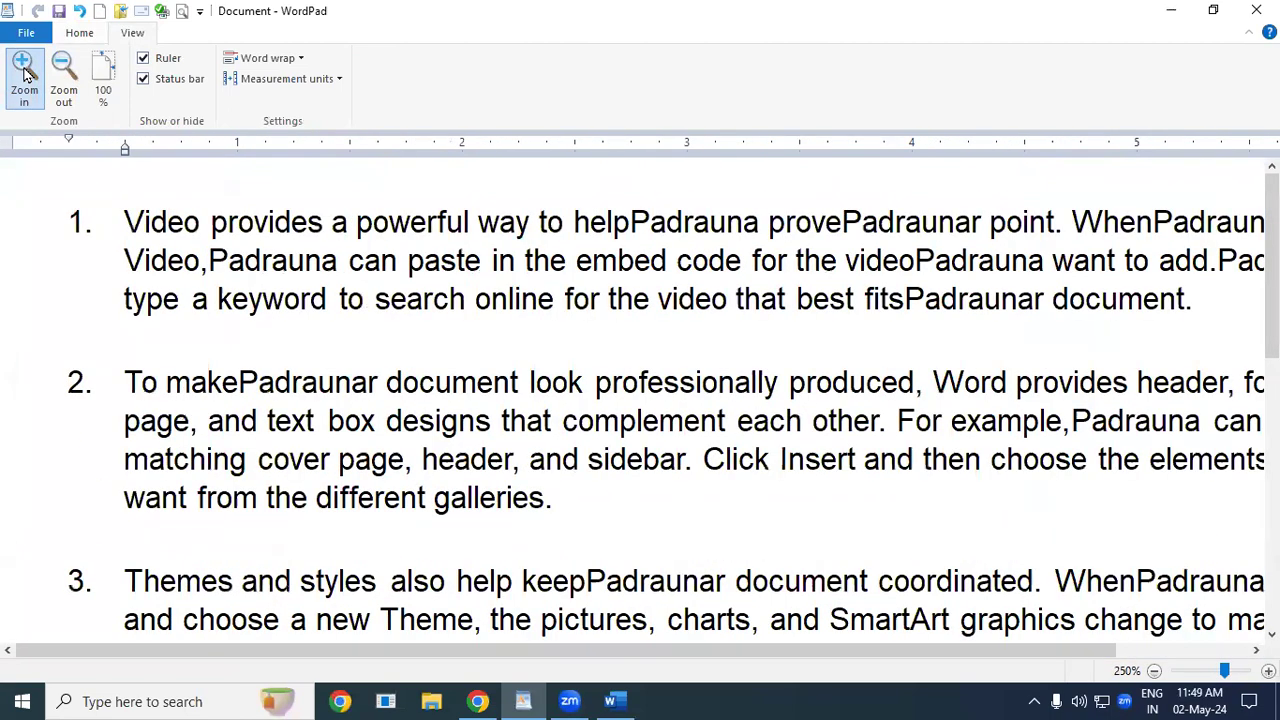
{"action": "left_click", "coordinate": [26, 75]}
{"action": "left_click", "coordinate": [26, 75]}
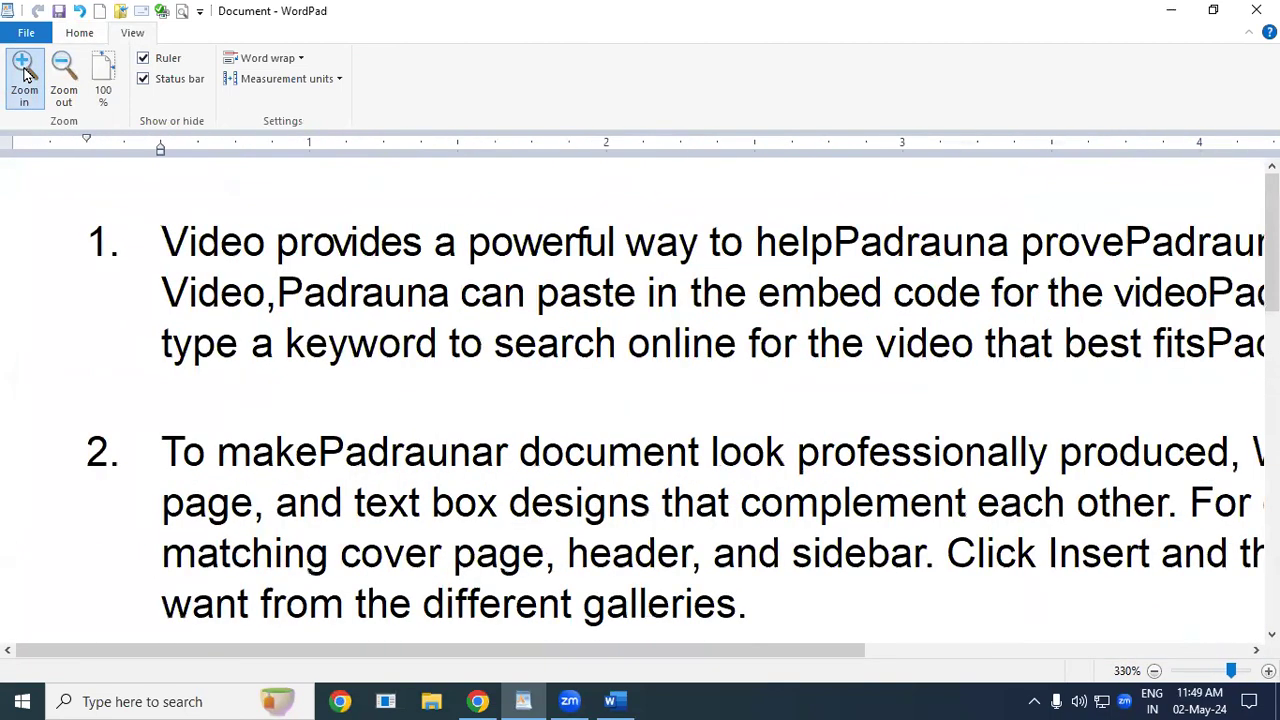
{"action": "left_click", "coordinate": [26, 75]}
{"action": "left_click", "coordinate": [26, 75]}
{"action": "left_click", "coordinate": [88, 33]}
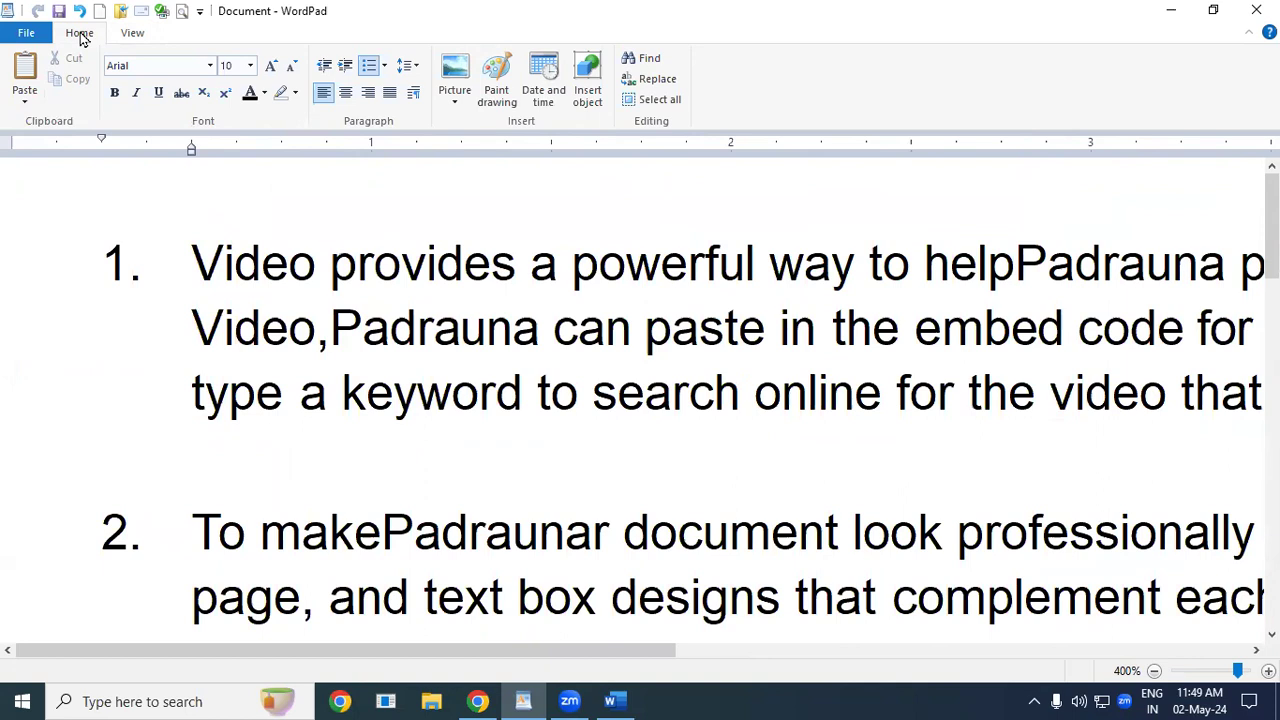
{"action": "left_click", "coordinate": [407, 340]}
- Magnify the text further to the 500% maximum zoom
{"action": "left_click", "coordinate": [134, 33]}
{"action": "left_click", "coordinate": [16, 82]}
{"action": "left_click", "coordinate": [16, 82]}
{"action": "left_click", "coordinate": [16, 82]}
{"action": "left_click", "coordinate": [16, 82]}
{"action": "left_click", "coordinate": [16, 82]}
{"action": "left_click", "coordinate": [16, 82]}
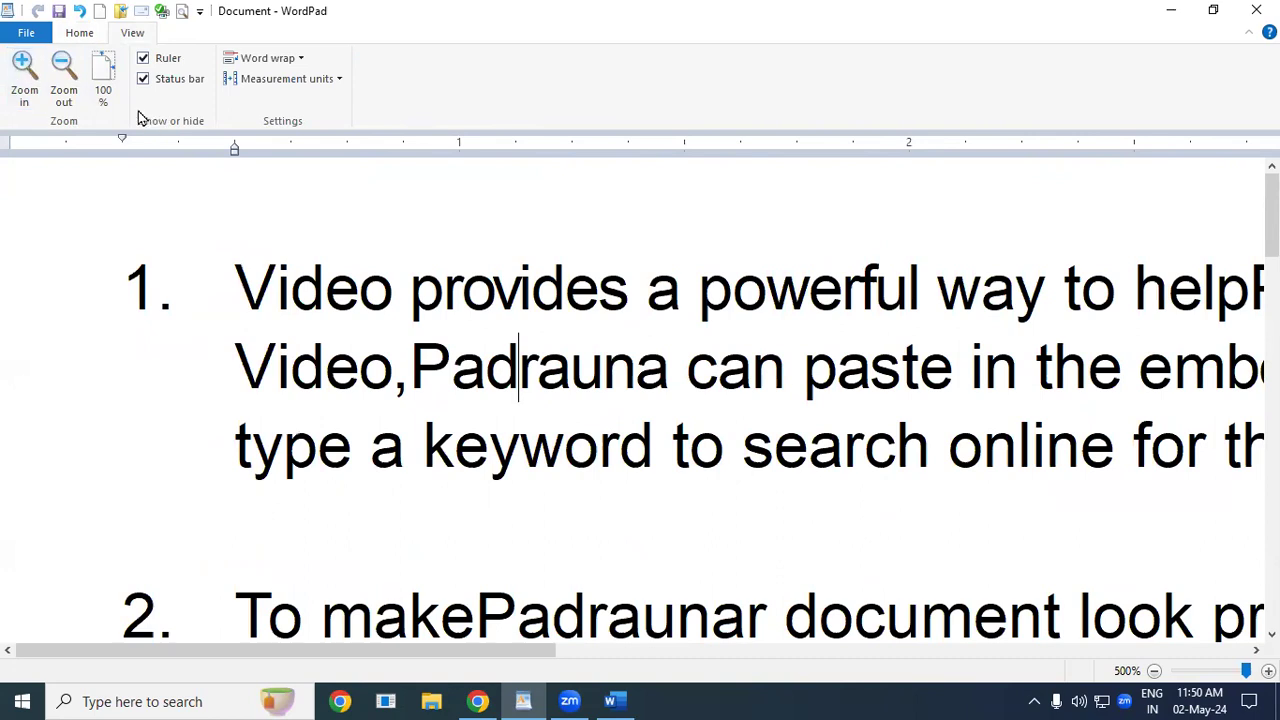
- Reset the view to 100%, zoom out to 10%, then restore 100%
{"action": "left_click", "coordinate": [104, 84]}
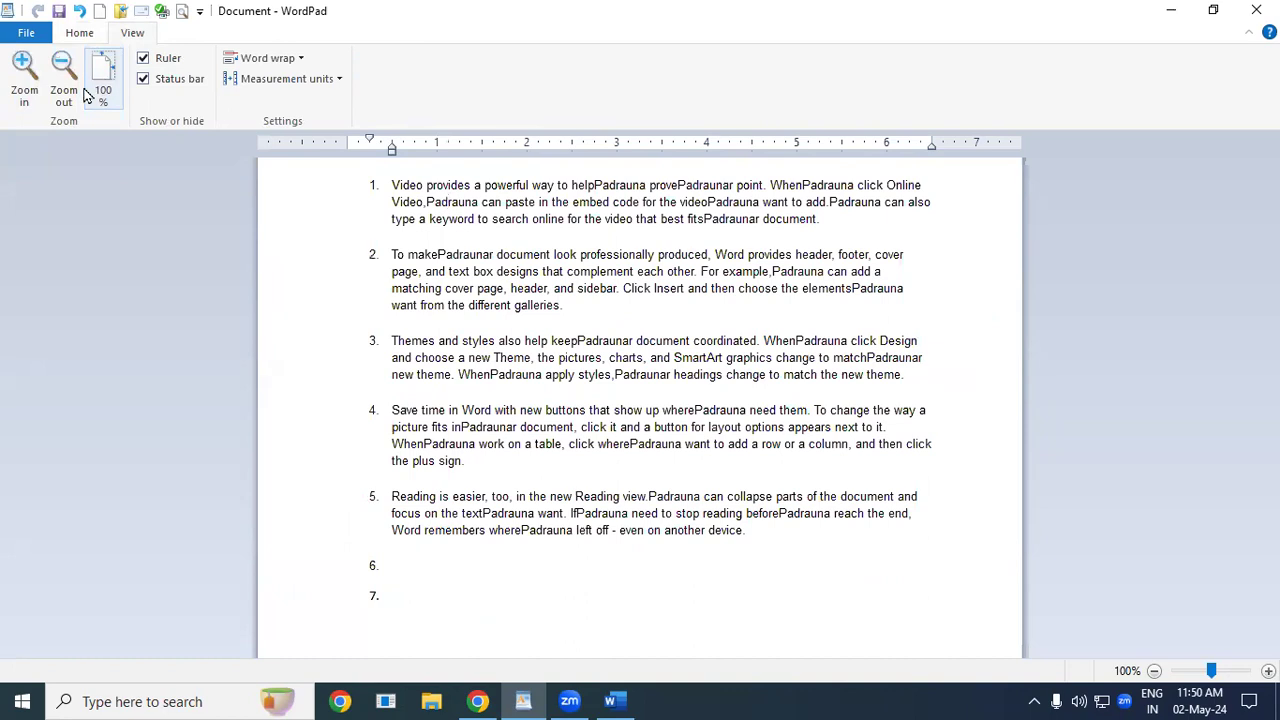
{"action": "left_click", "coordinate": [66, 95]}
{"action": "left_click", "coordinate": [66, 95]}
{"action": "left_click", "coordinate": [68, 96]}
{"action": "left_click", "coordinate": [70, 98]}
{"action": "left_click", "coordinate": [70, 98]}
{"action": "left_click", "coordinate": [70, 98]}
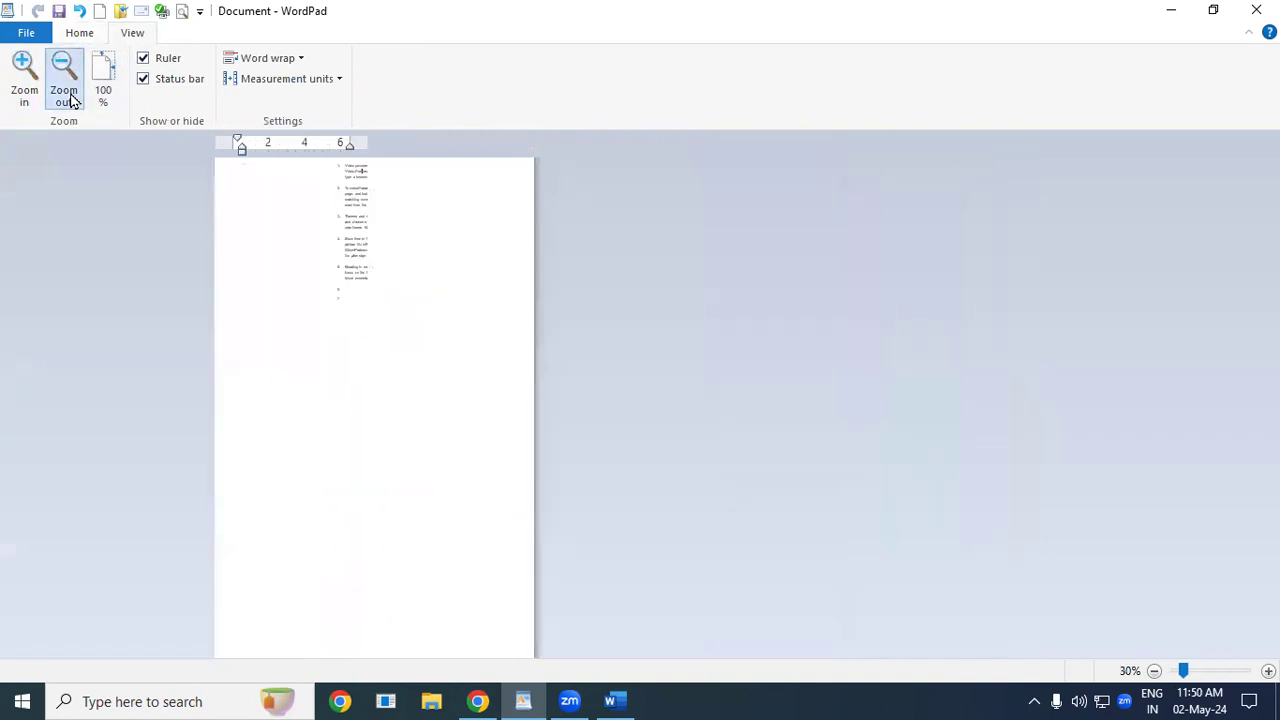
{"action": "left_click", "coordinate": [70, 98]}
{"action": "left_click", "coordinate": [70, 98]}
{"action": "left_click", "coordinate": [70, 98]}
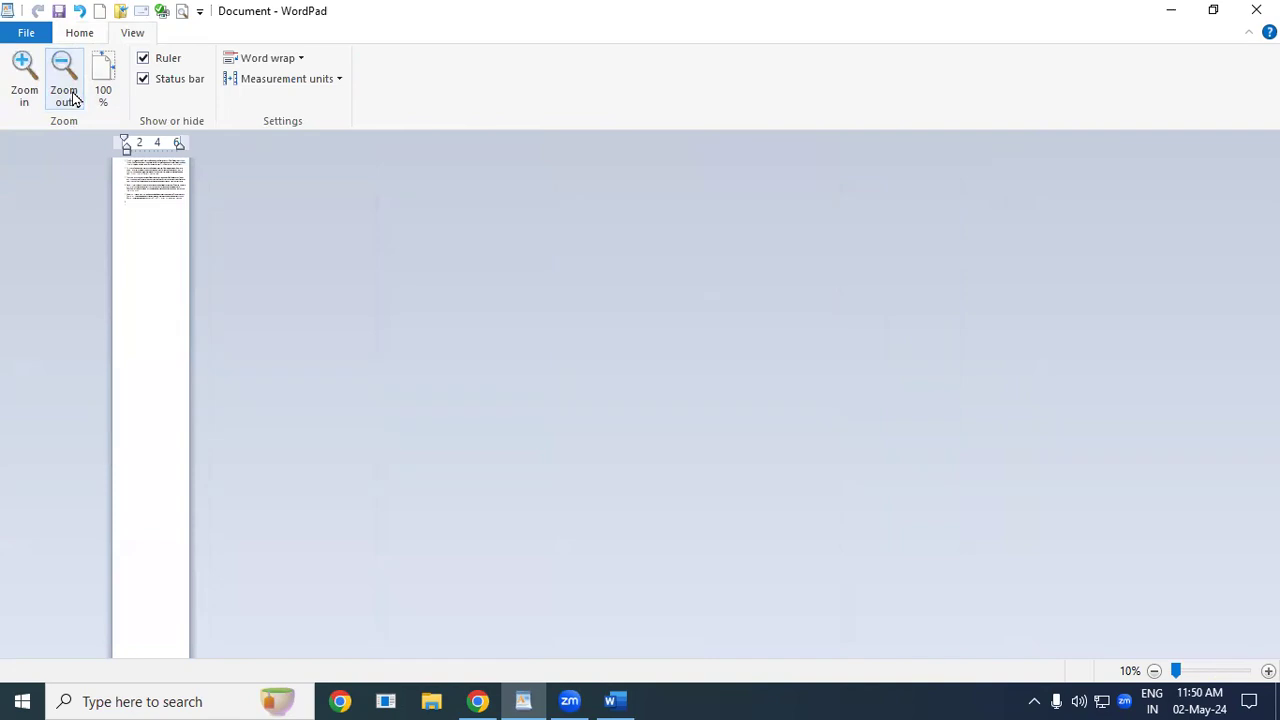
{"action": "left_click", "coordinate": [95, 63]}
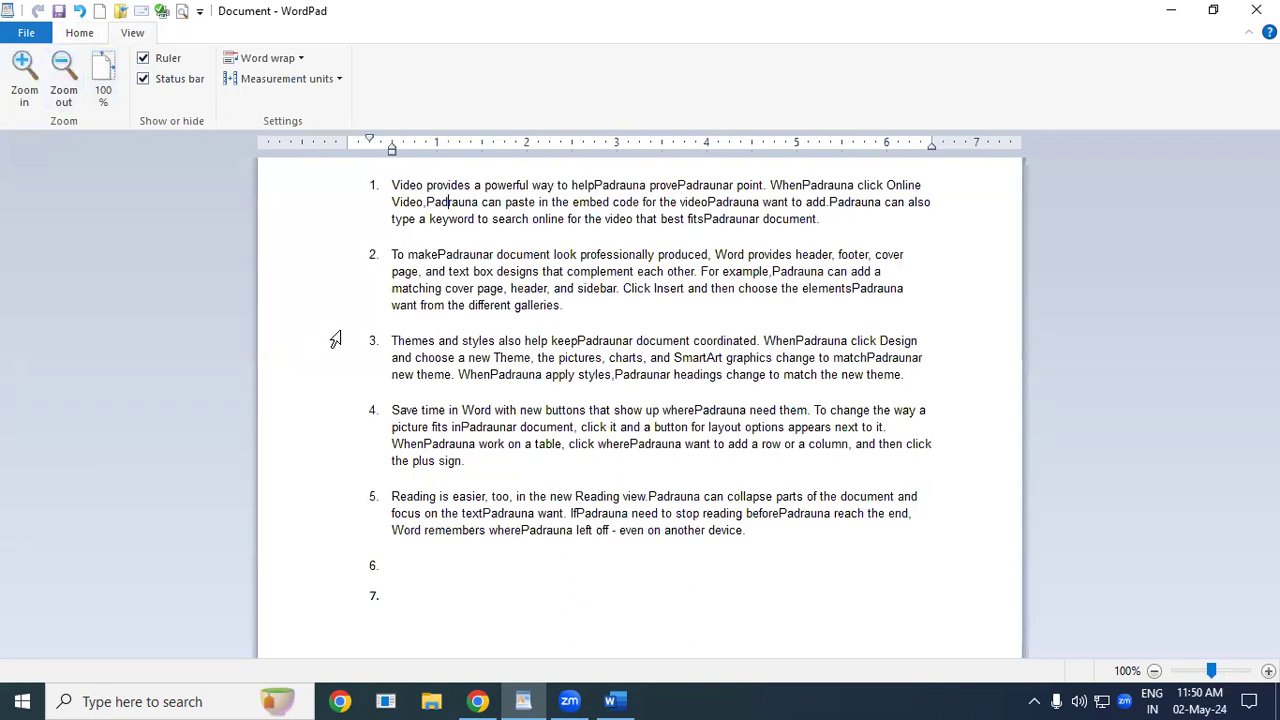
- Toggle the ruler and status bar off and on, leaving both visible
{"action": "left_click", "coordinate": [165, 58]}
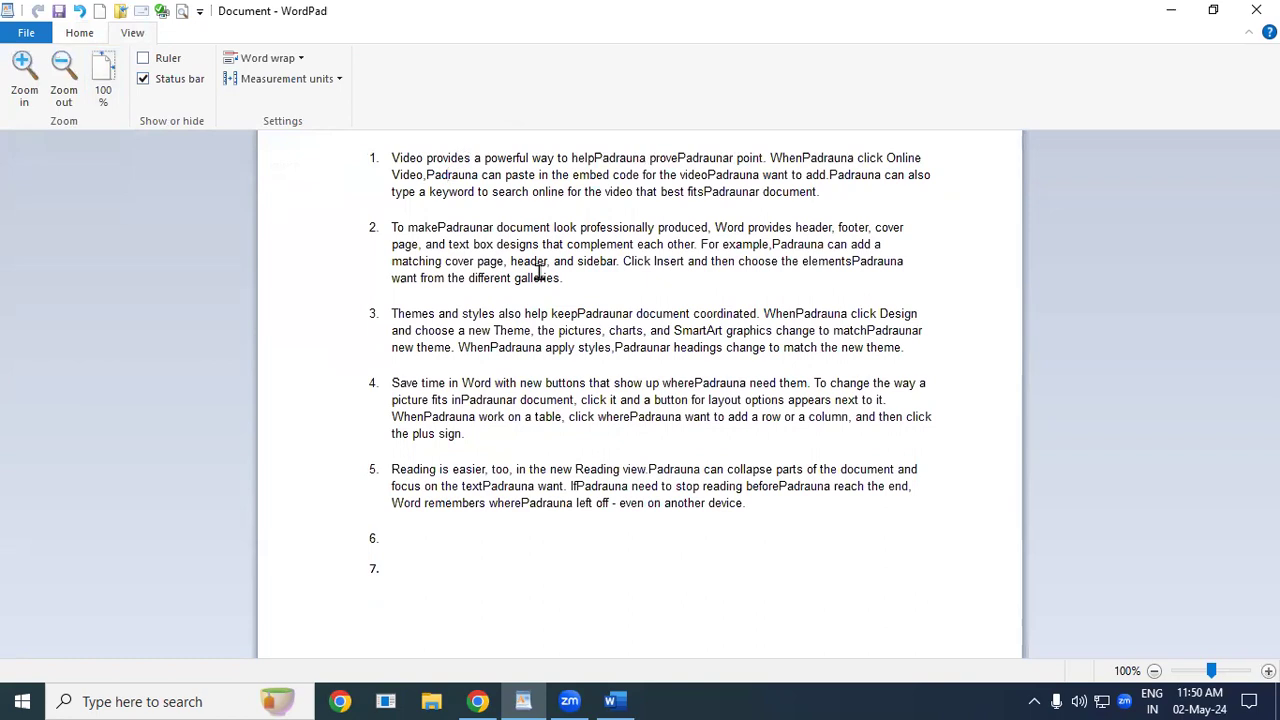
{"action": "left_click", "coordinate": [165, 66]}
{"action": "left_click", "coordinate": [166, 62]}
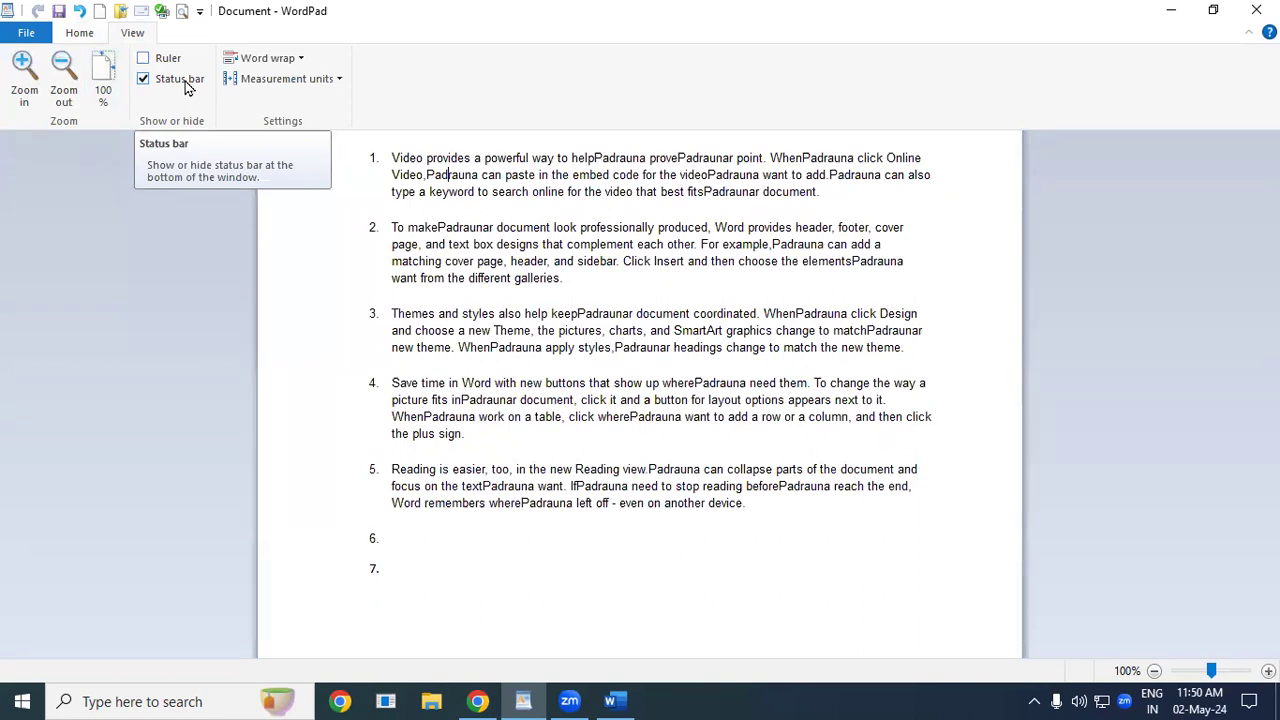
{"action": "left_click", "coordinate": [180, 79]}
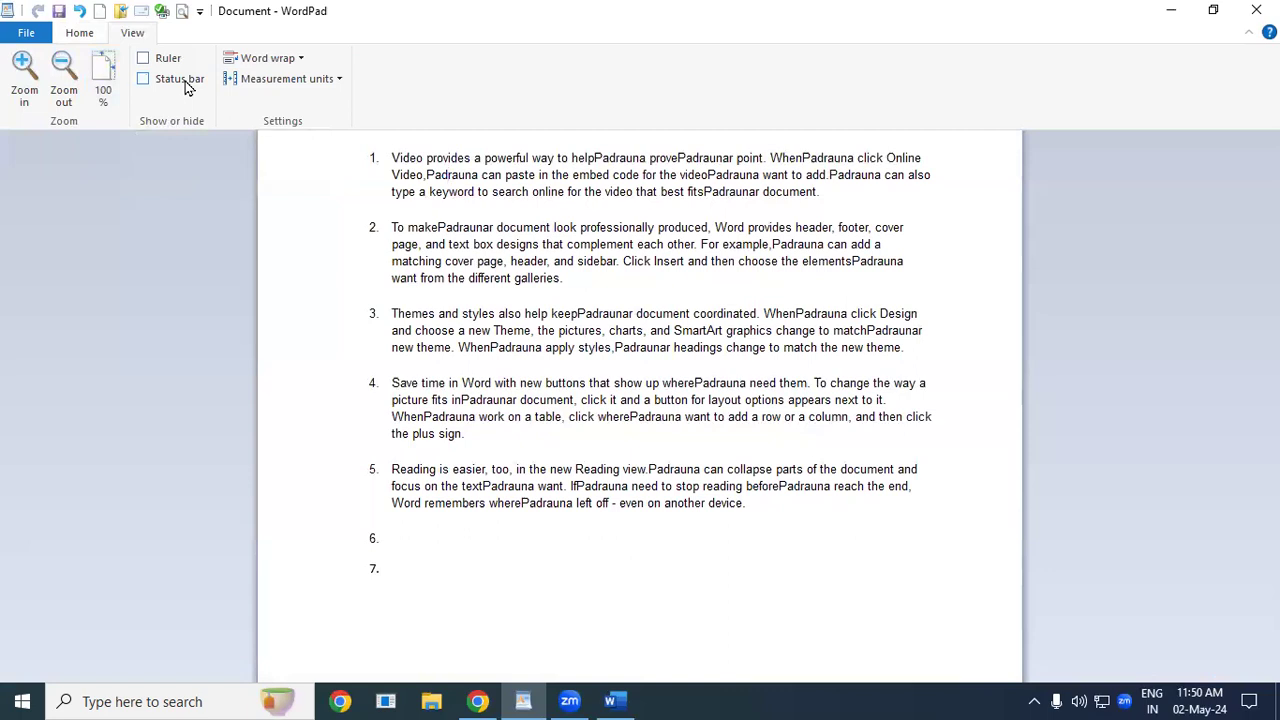
{"action": "left_click", "coordinate": [185, 84]}
{"action": "left_click", "coordinate": [165, 58]}
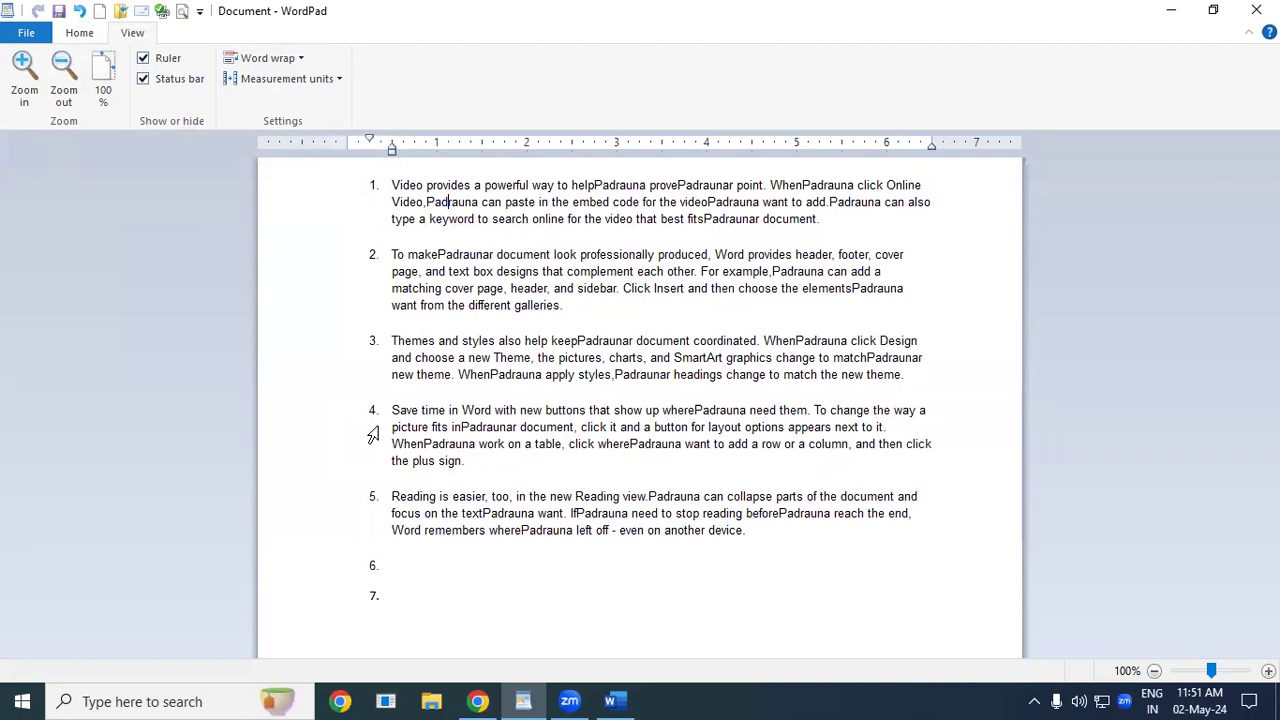
- Try No wrap and Wrap to ruler, then set word wrap to Wrap to window
{"action": "left_click", "coordinate": [299, 62]}
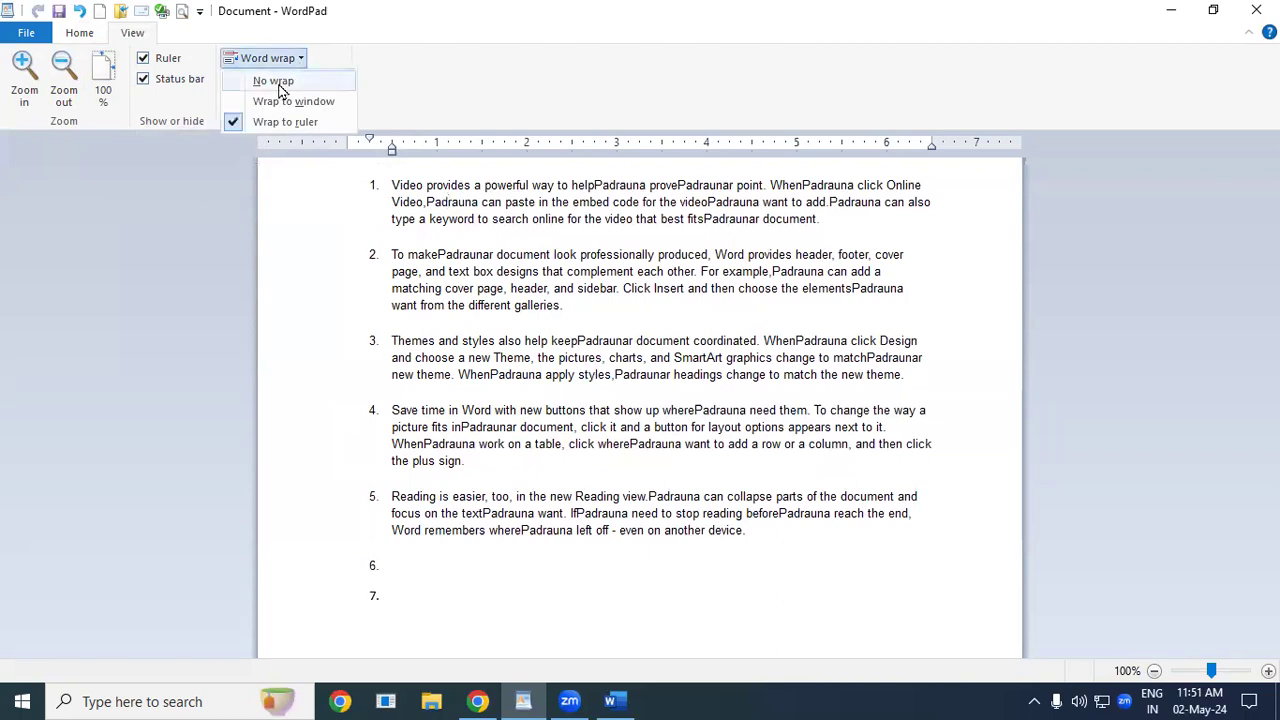
{"action": "left_click", "coordinate": [285, 84]}
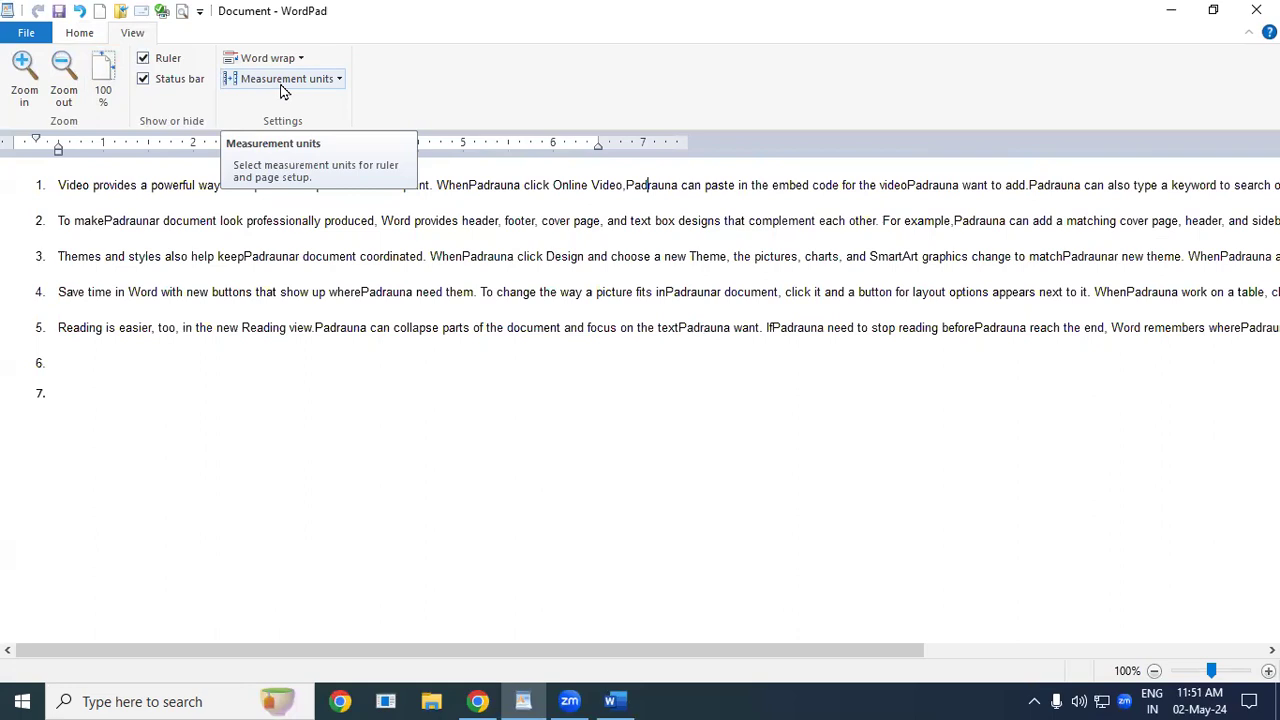
{"action": "mouse_move", "coordinate": [474, 651]}
{"action": "left_mouse_down"}
{"action": "mouse_move", "coordinate": [511, 648]}
{"action": "mouse_move", "coordinate": [129, 636]}
{"action": "left_mouse_up"}
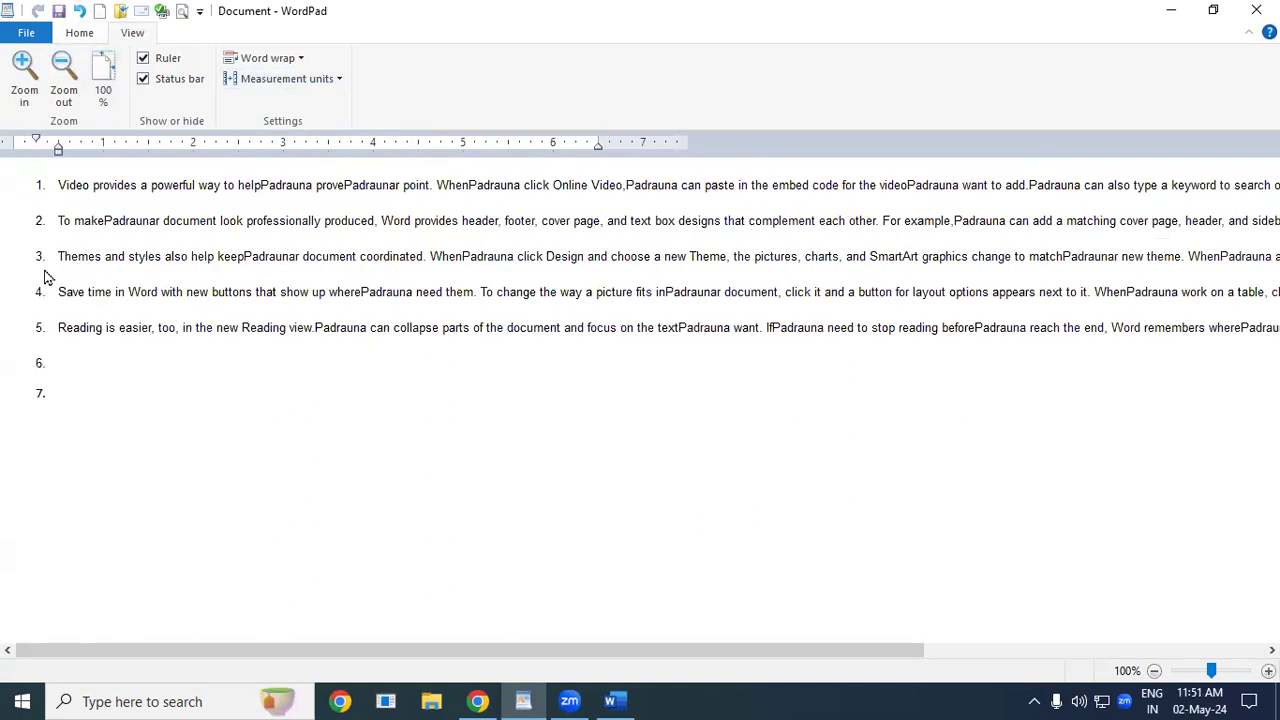
{"action": "left_click", "coordinate": [262, 66]}
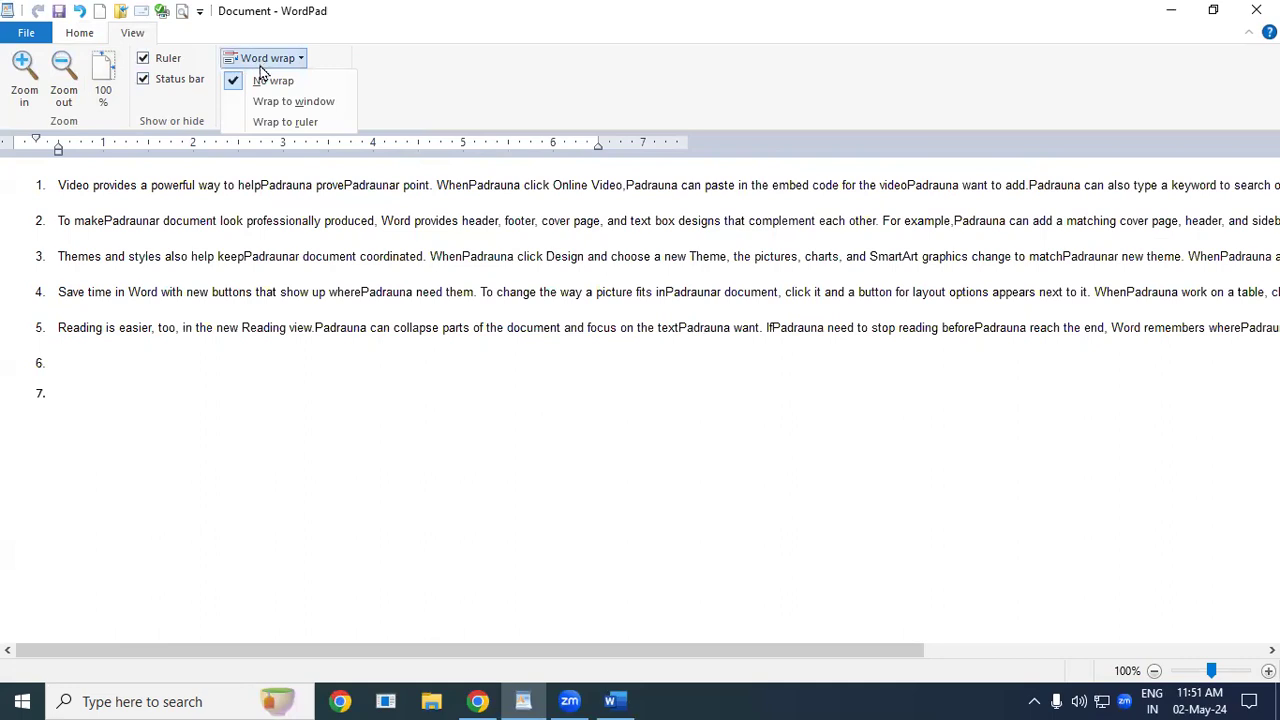
{"action": "left_click", "coordinate": [259, 124]}
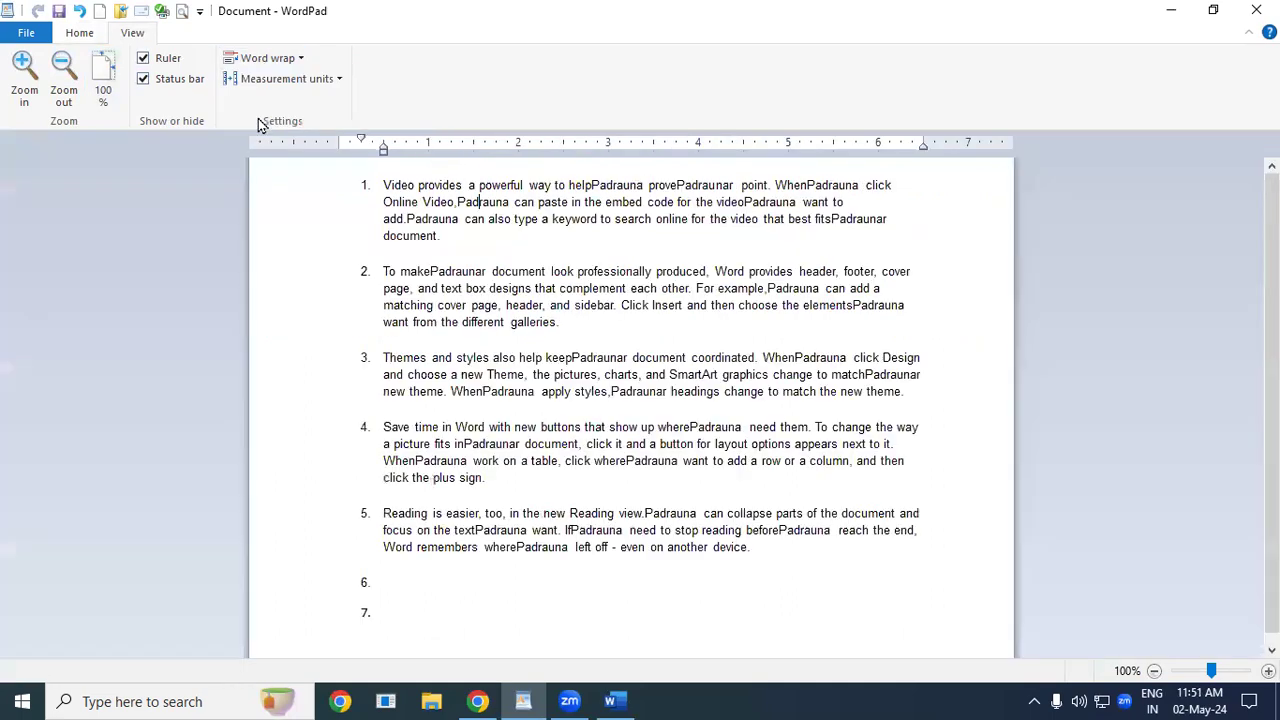
{"action": "left_click", "coordinate": [286, 61]}
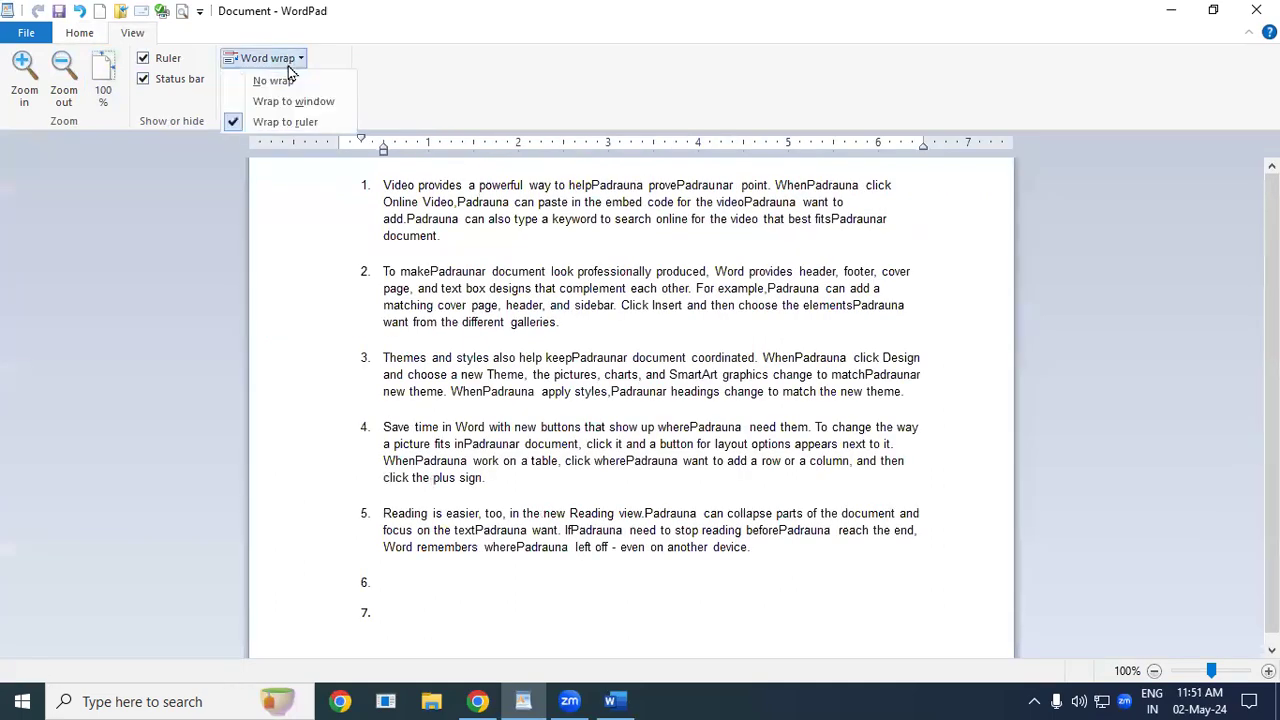
{"action": "left_click", "coordinate": [294, 104]}
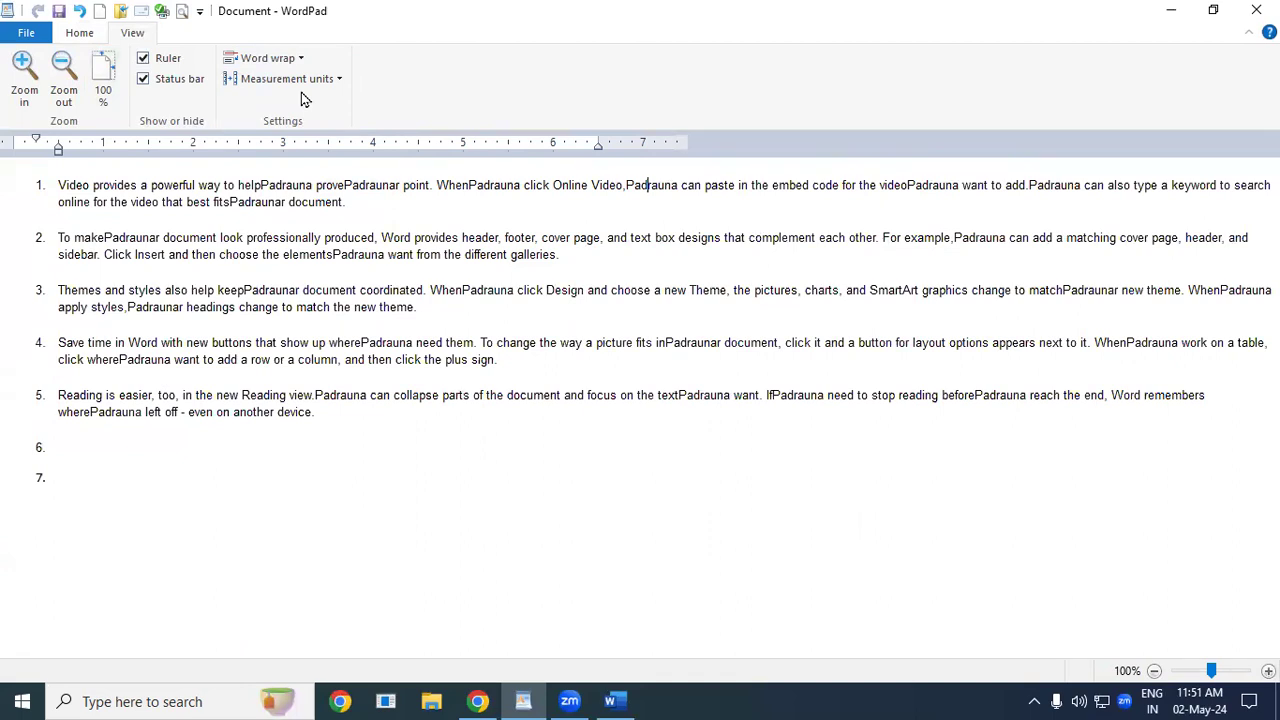
- Switch measurement units to Centimeters, then Points, and finally Picas
{"action": "left_click", "coordinate": [327, 79]}
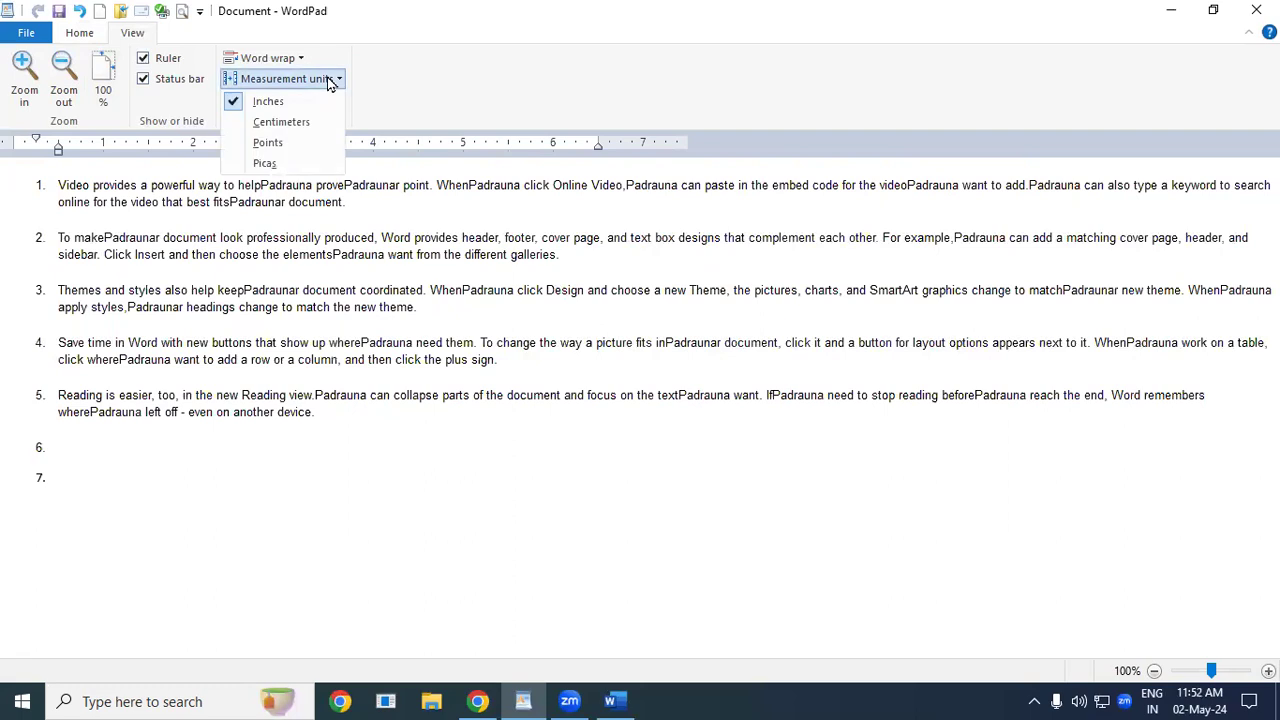
{"action": "left_click", "coordinate": [288, 121]}
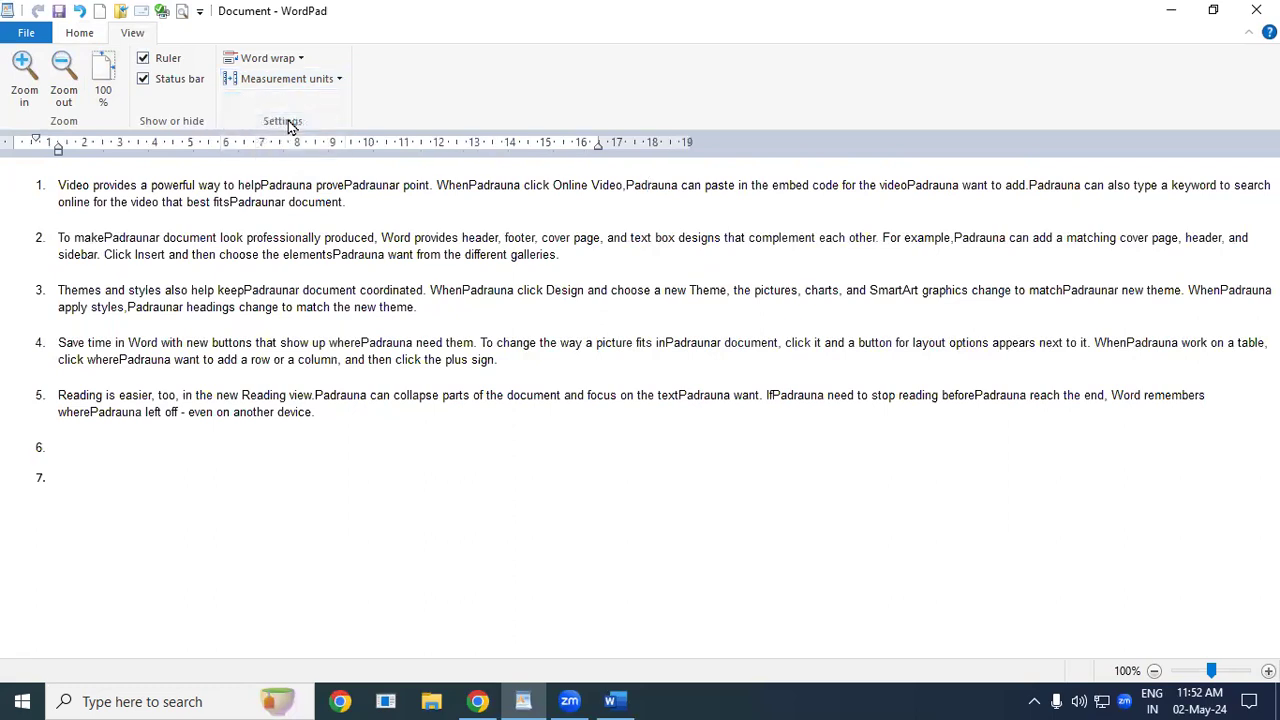
{"action": "left_click", "coordinate": [312, 89]}
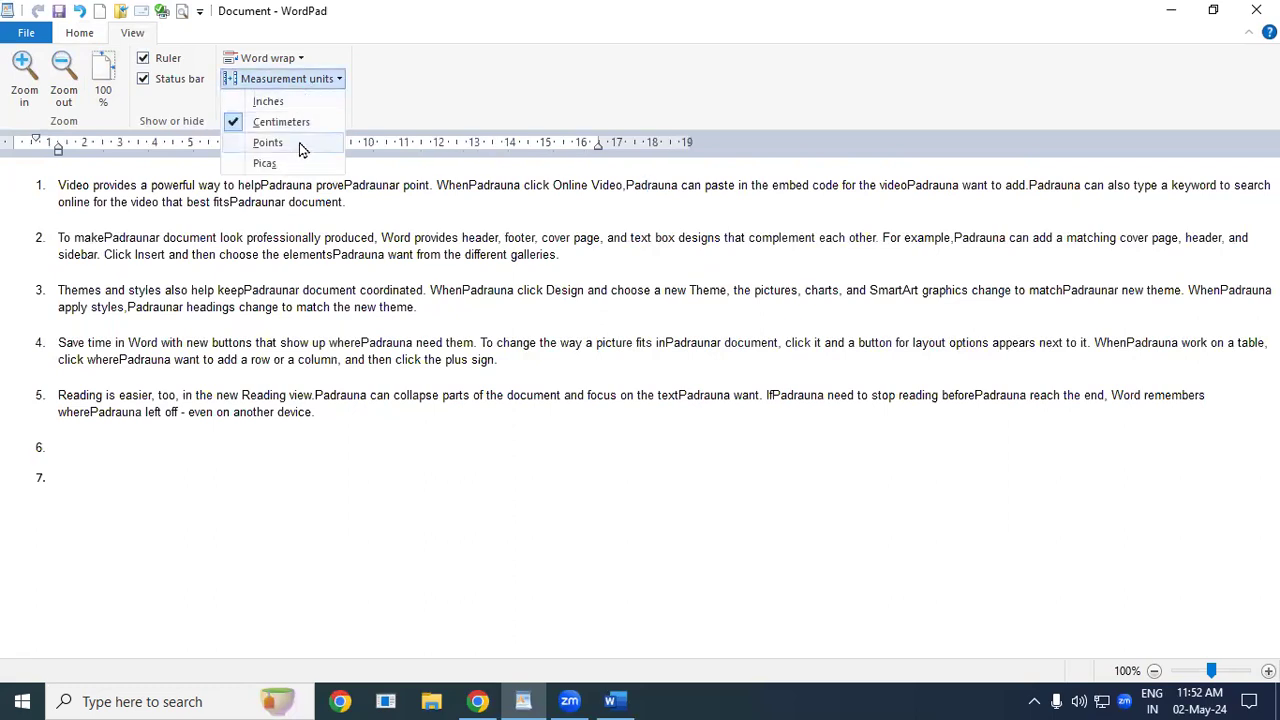
{"action": "left_click", "coordinate": [303, 145]}
{"action": "left_click", "coordinate": [310, 90]}
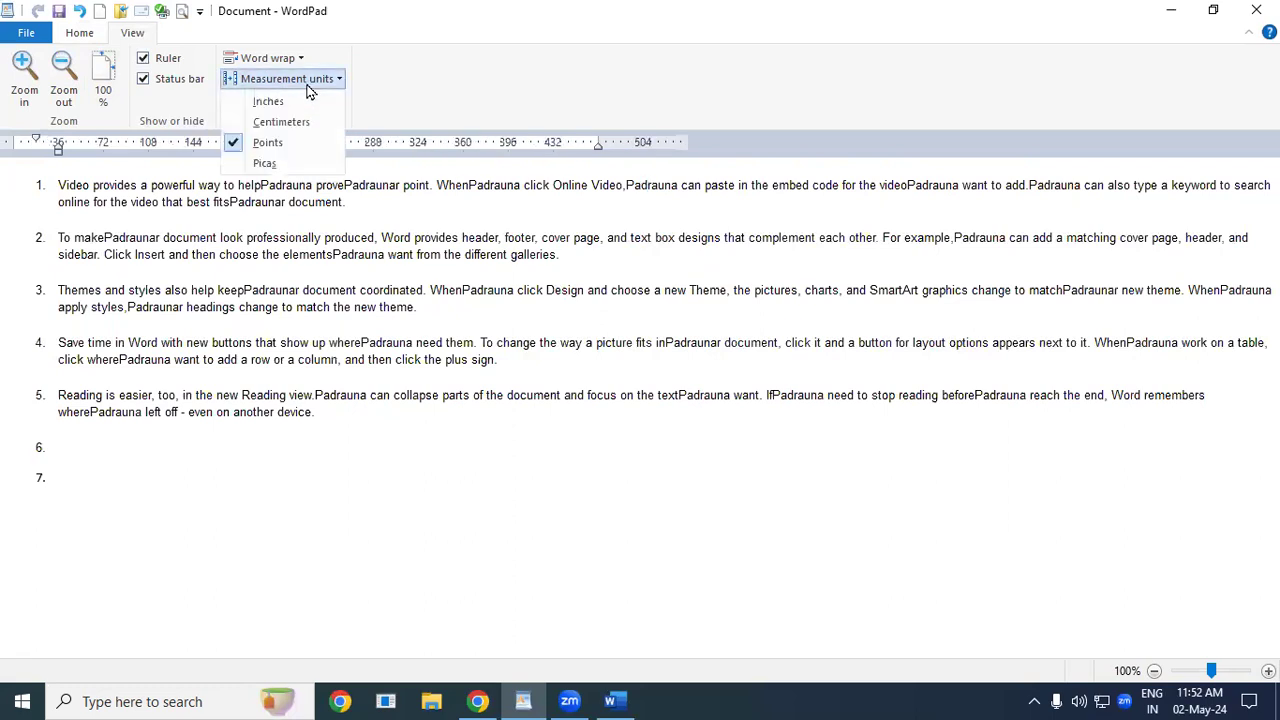
{"action": "left_click", "coordinate": [303, 163]}
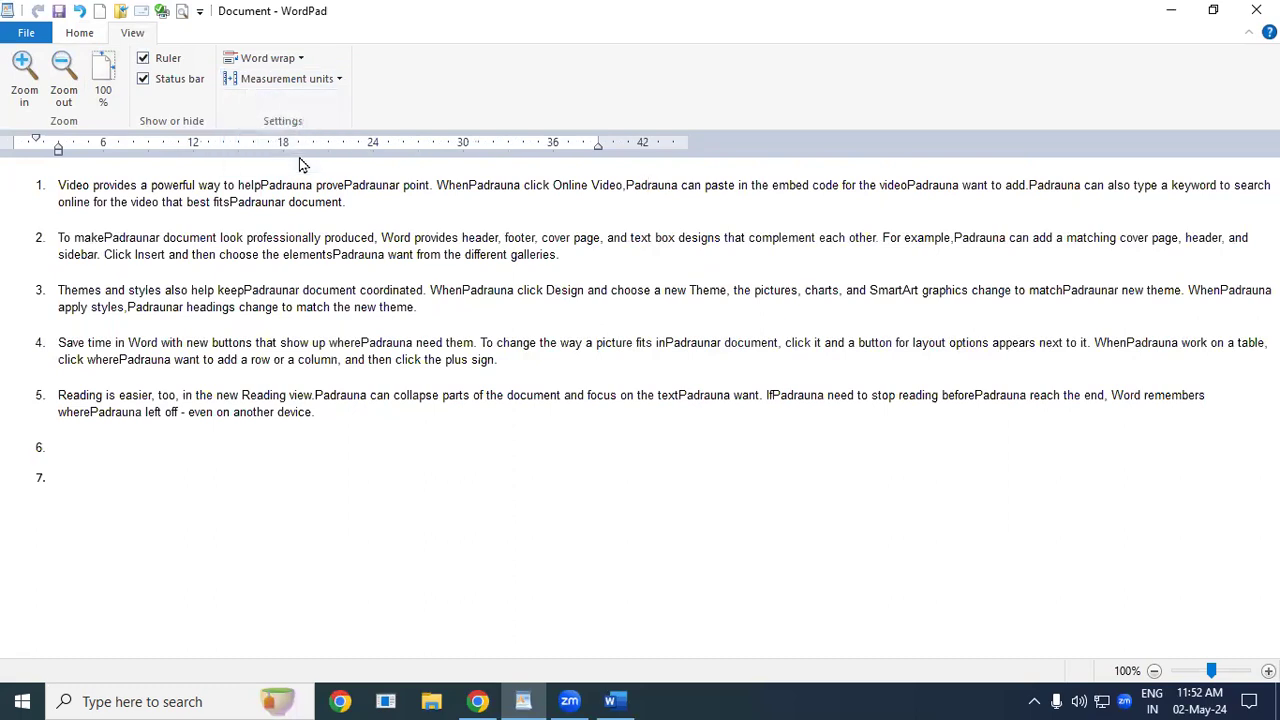